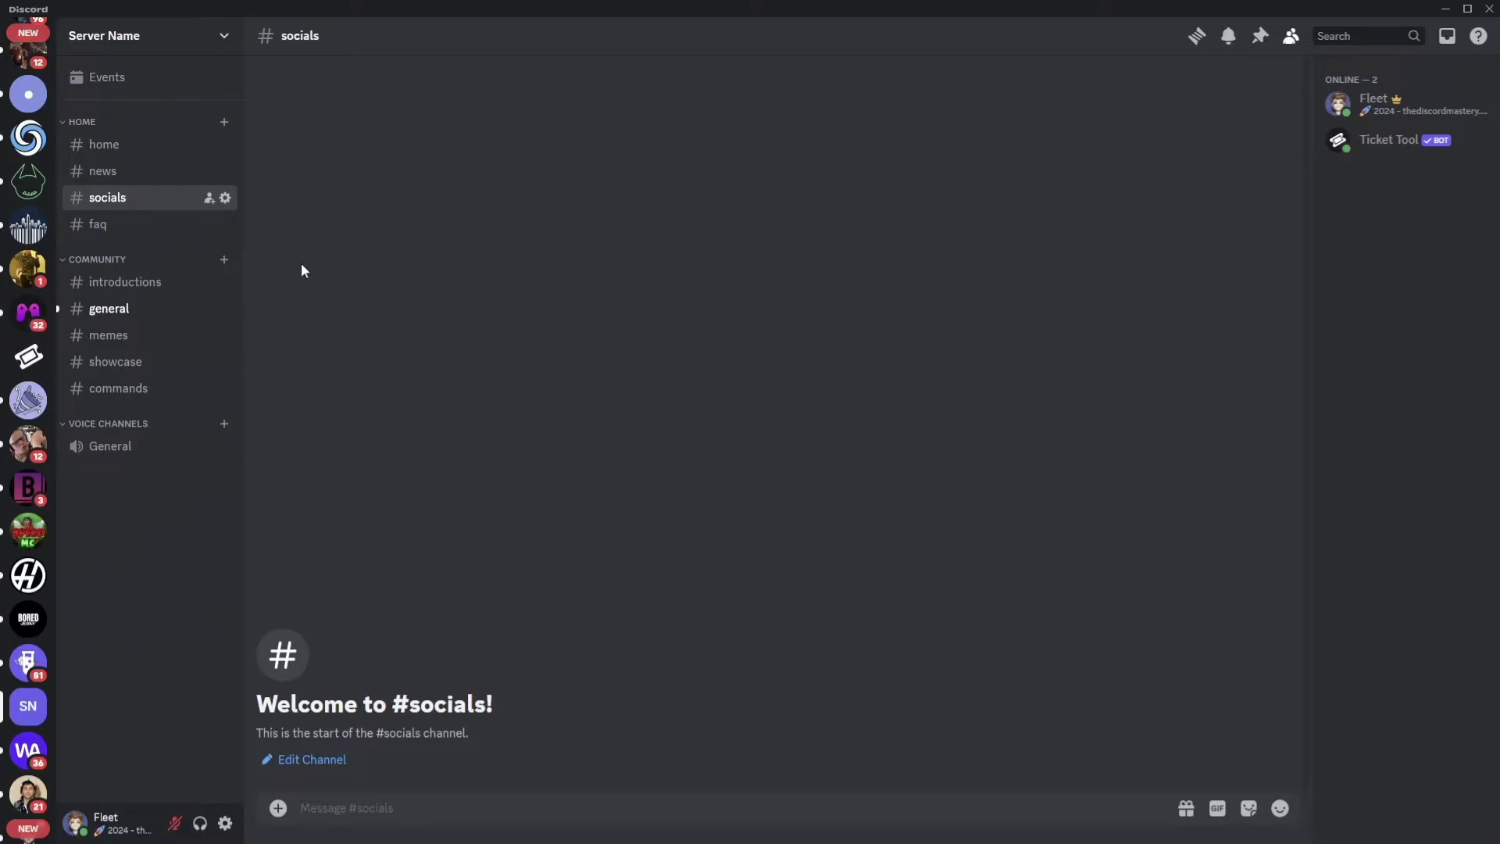
Create a non-private category named Tickets in the server
right_click(147, 248)
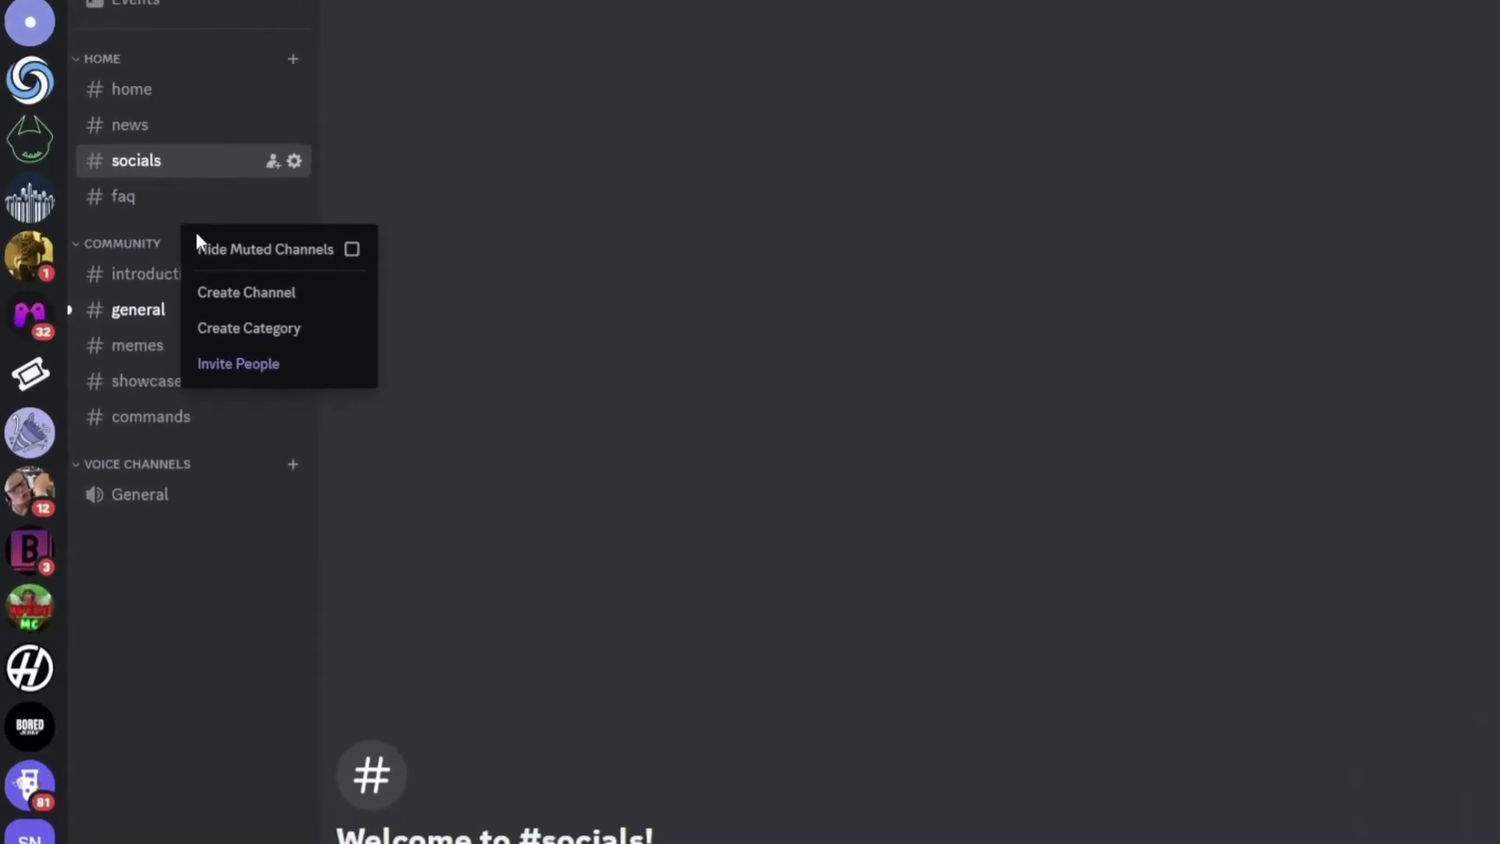
click(176, 323)
text(Tickets)
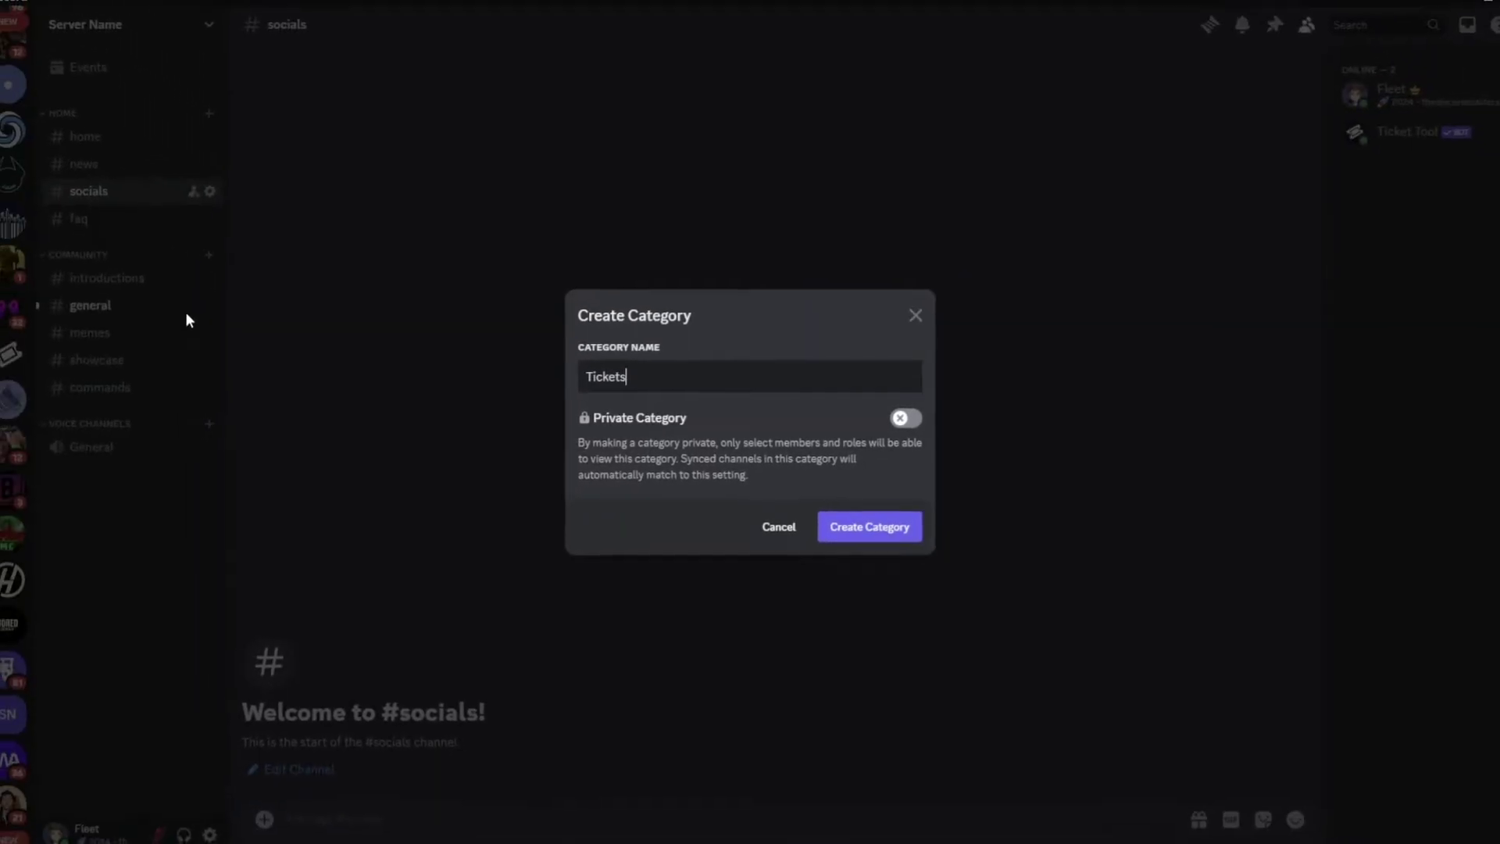
key(Return)
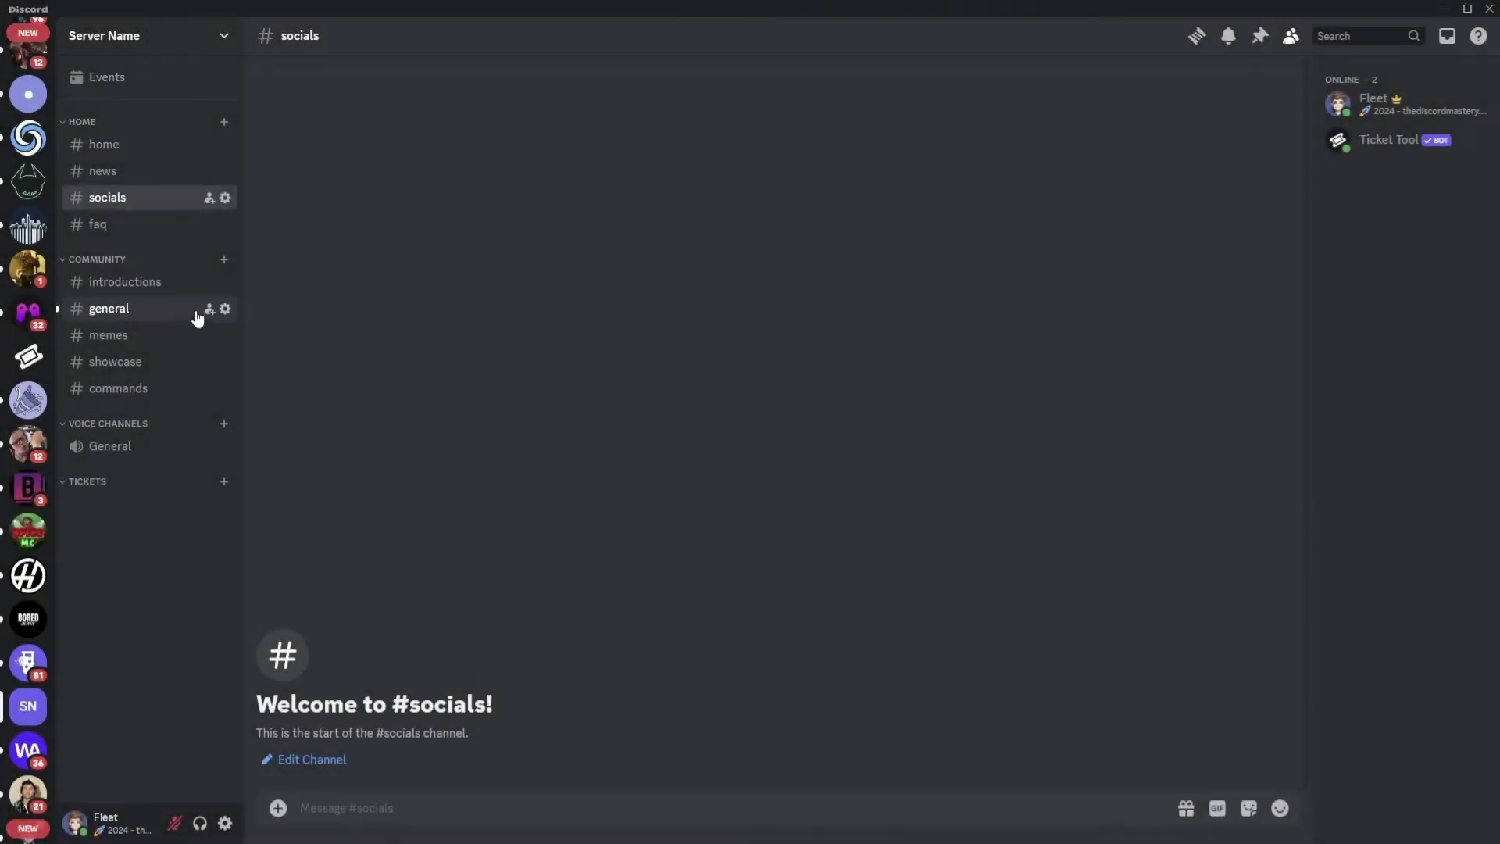
Create a server role named Ticket Support and save it
click(141, 39)
click(153, 174)
click(500, 154)
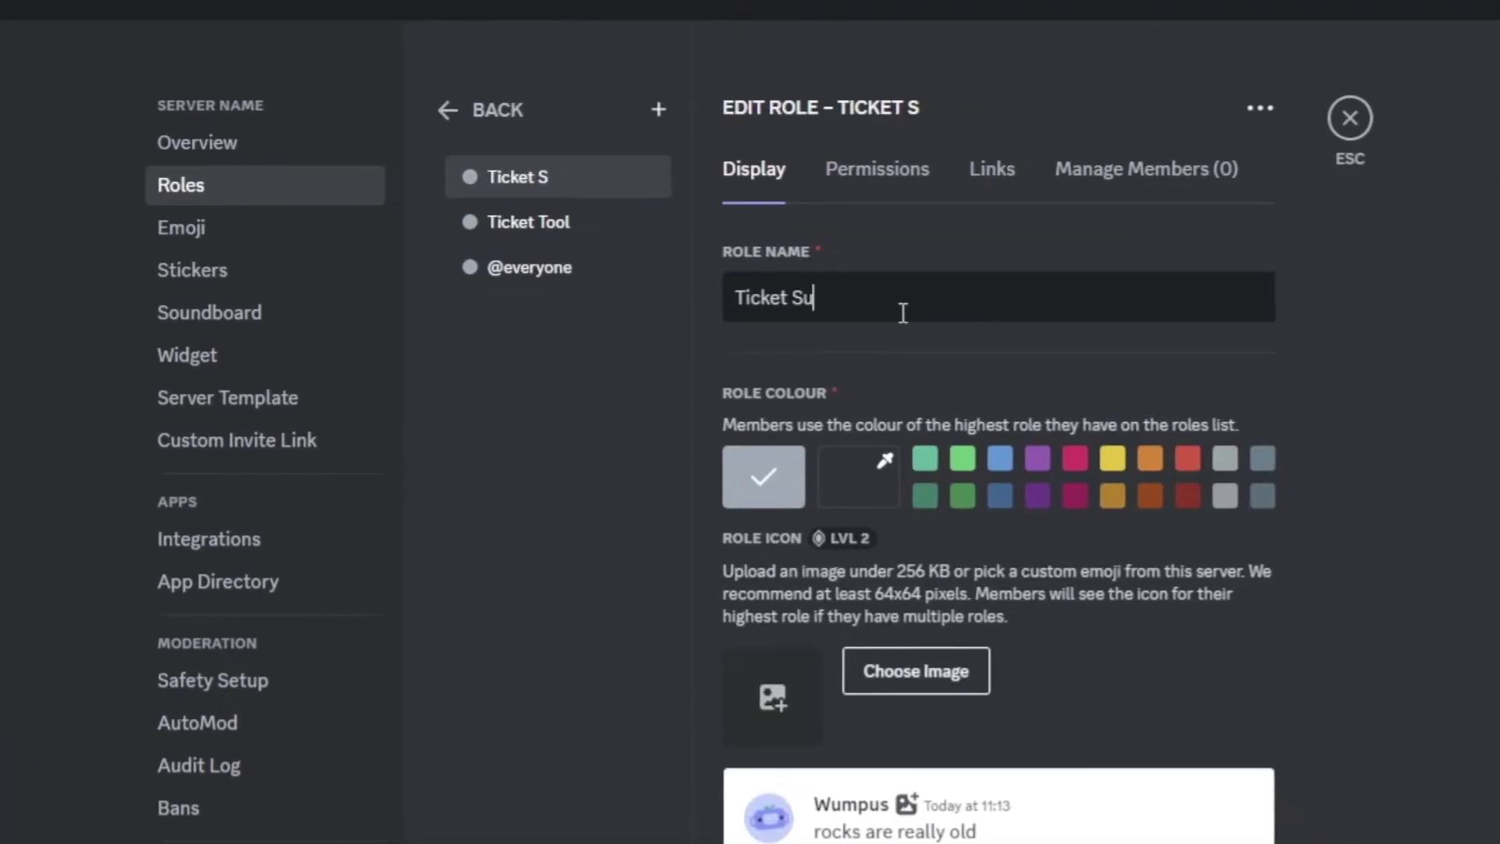
text(pport To)
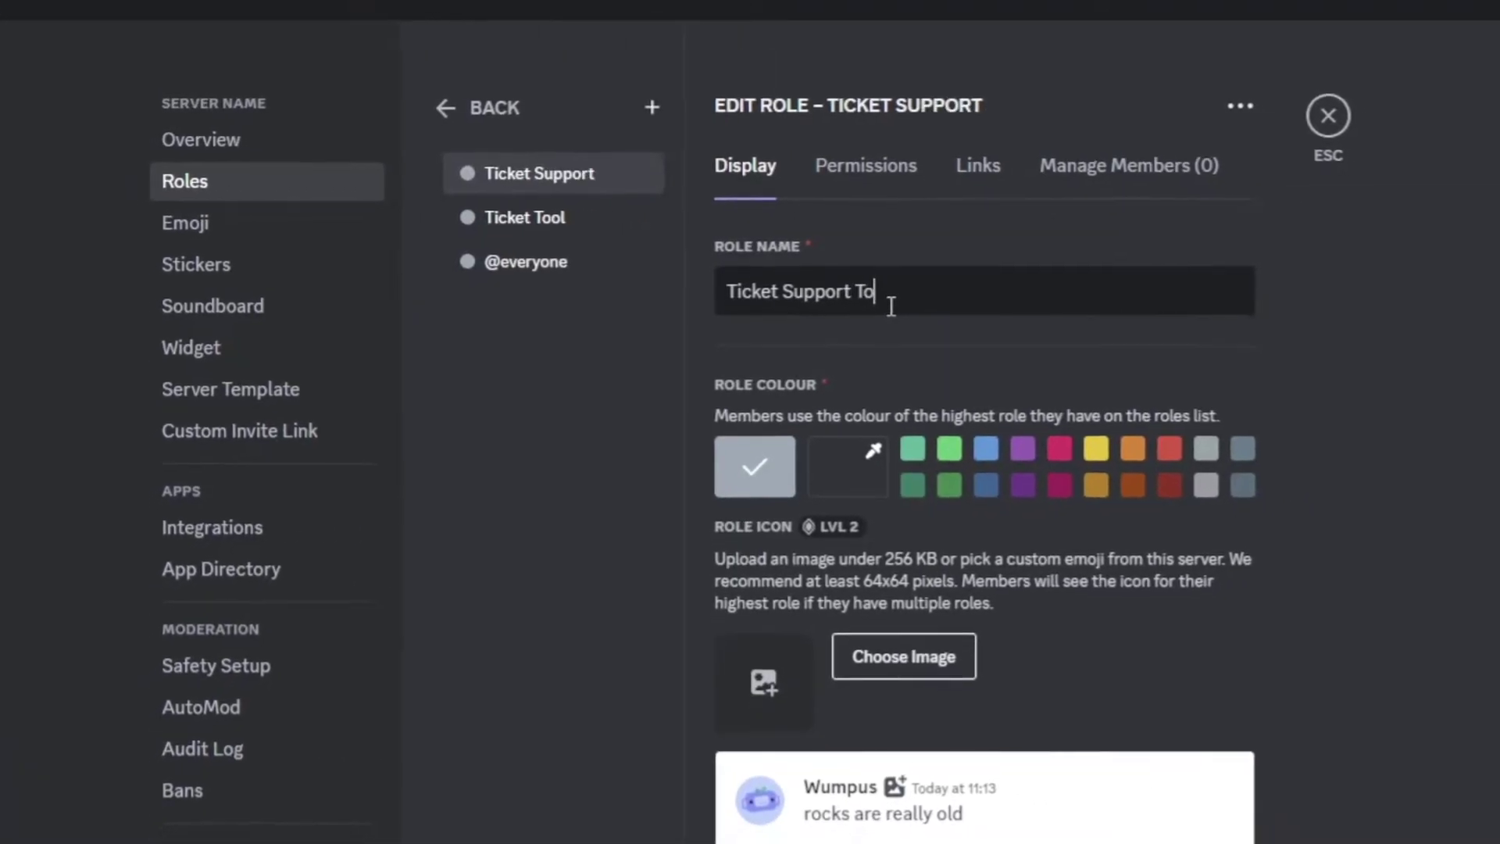
key(BackSpace)
key(BackSpace)
key(BackSpace)
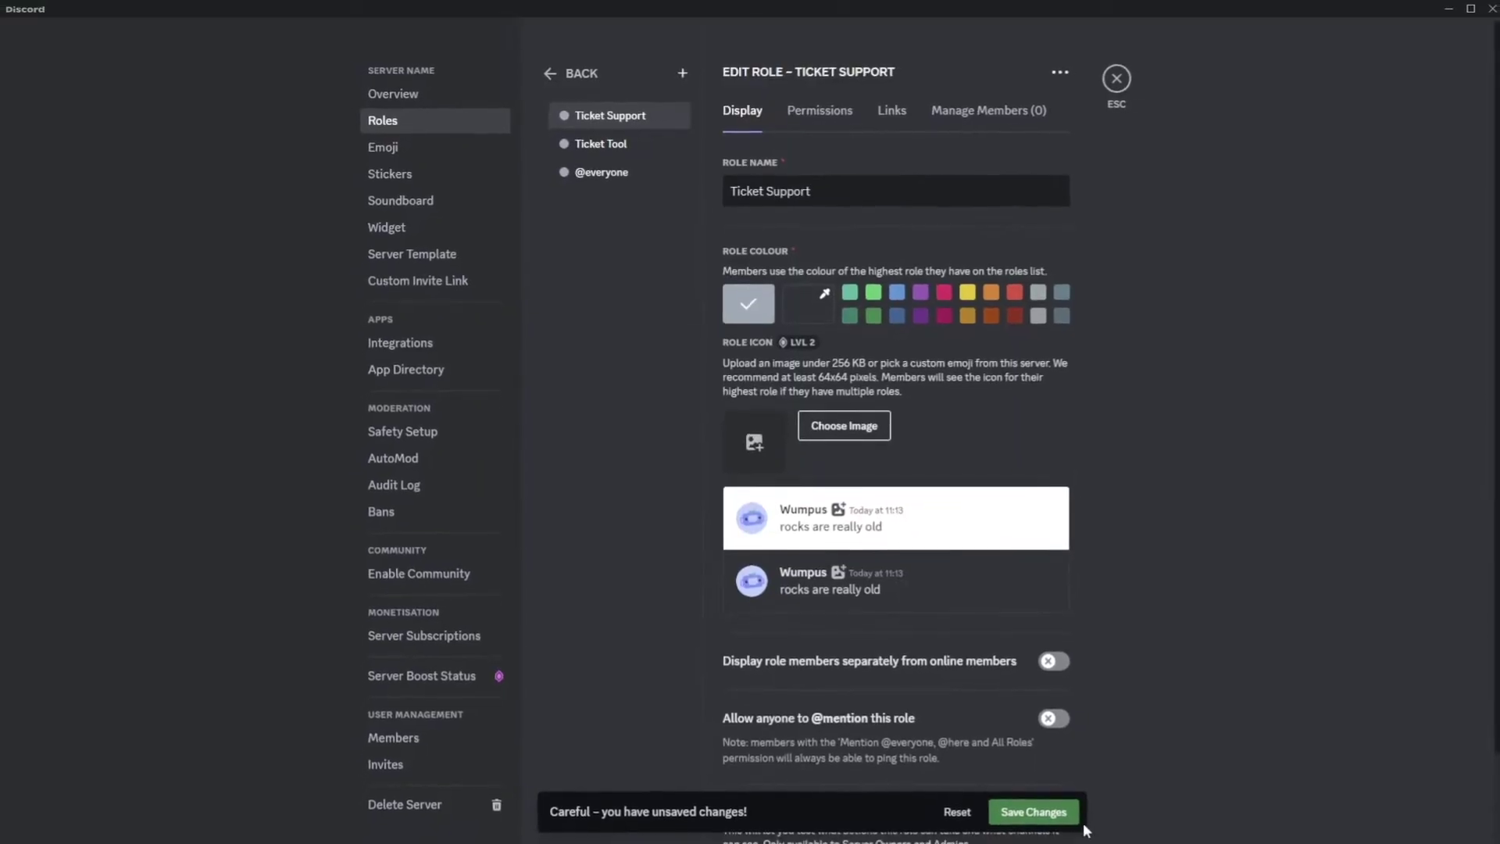
click(1062, 836)
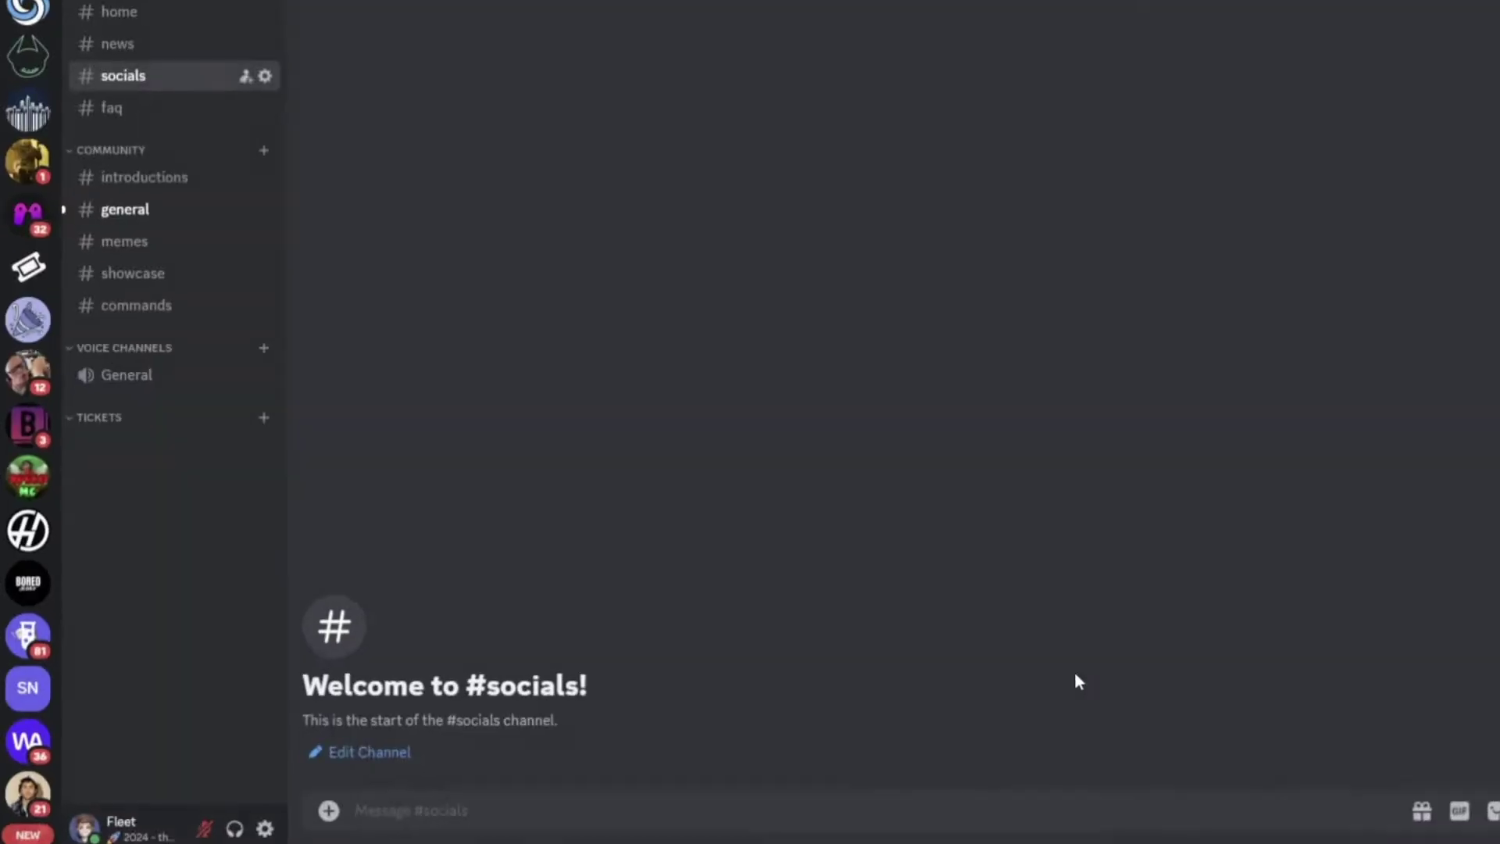
right_click(141, 461)
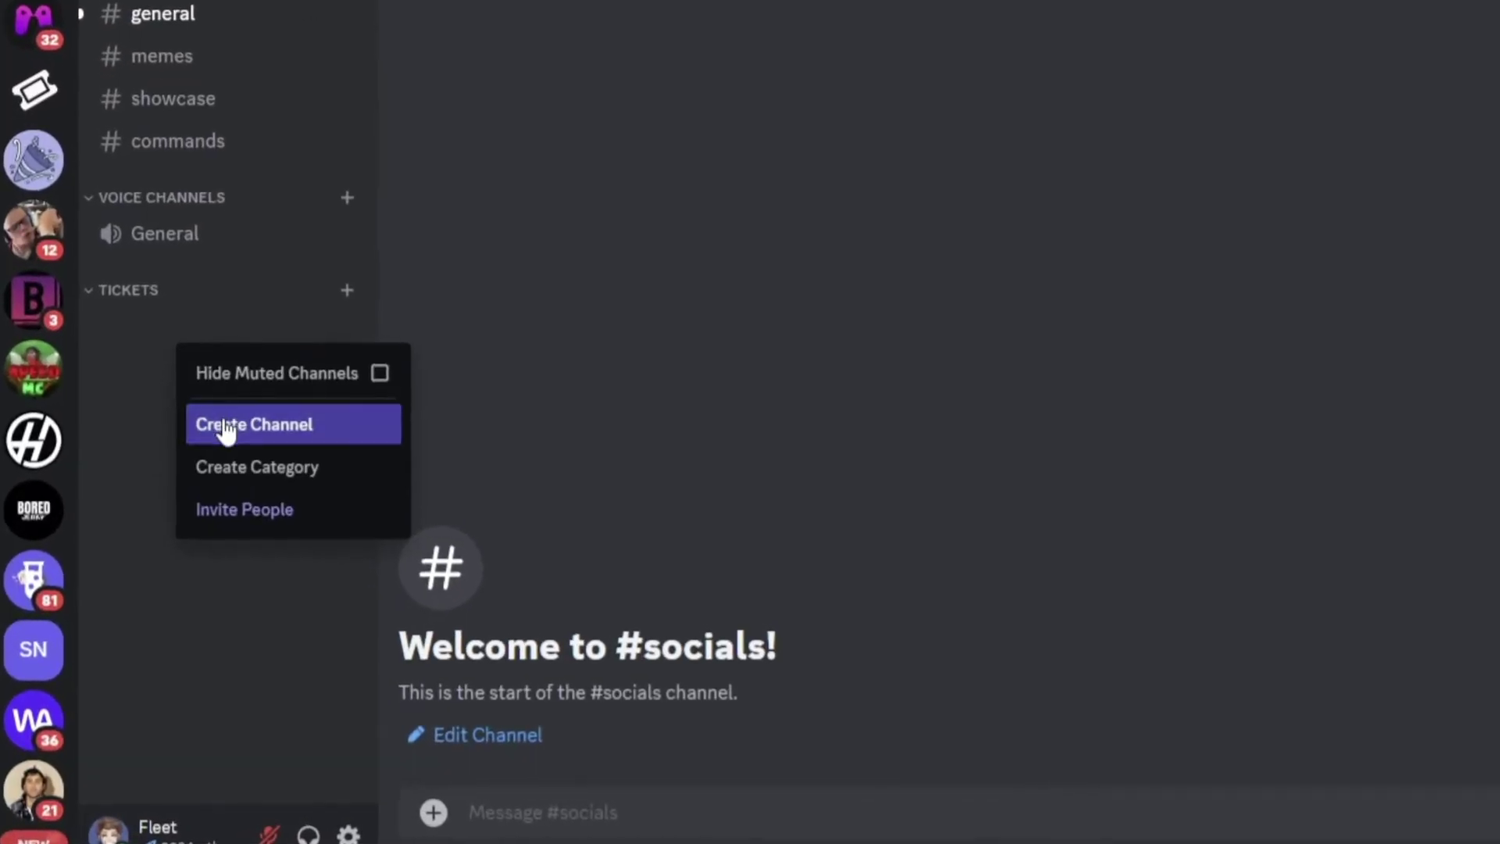
click(178, 525)
text(ticket-)
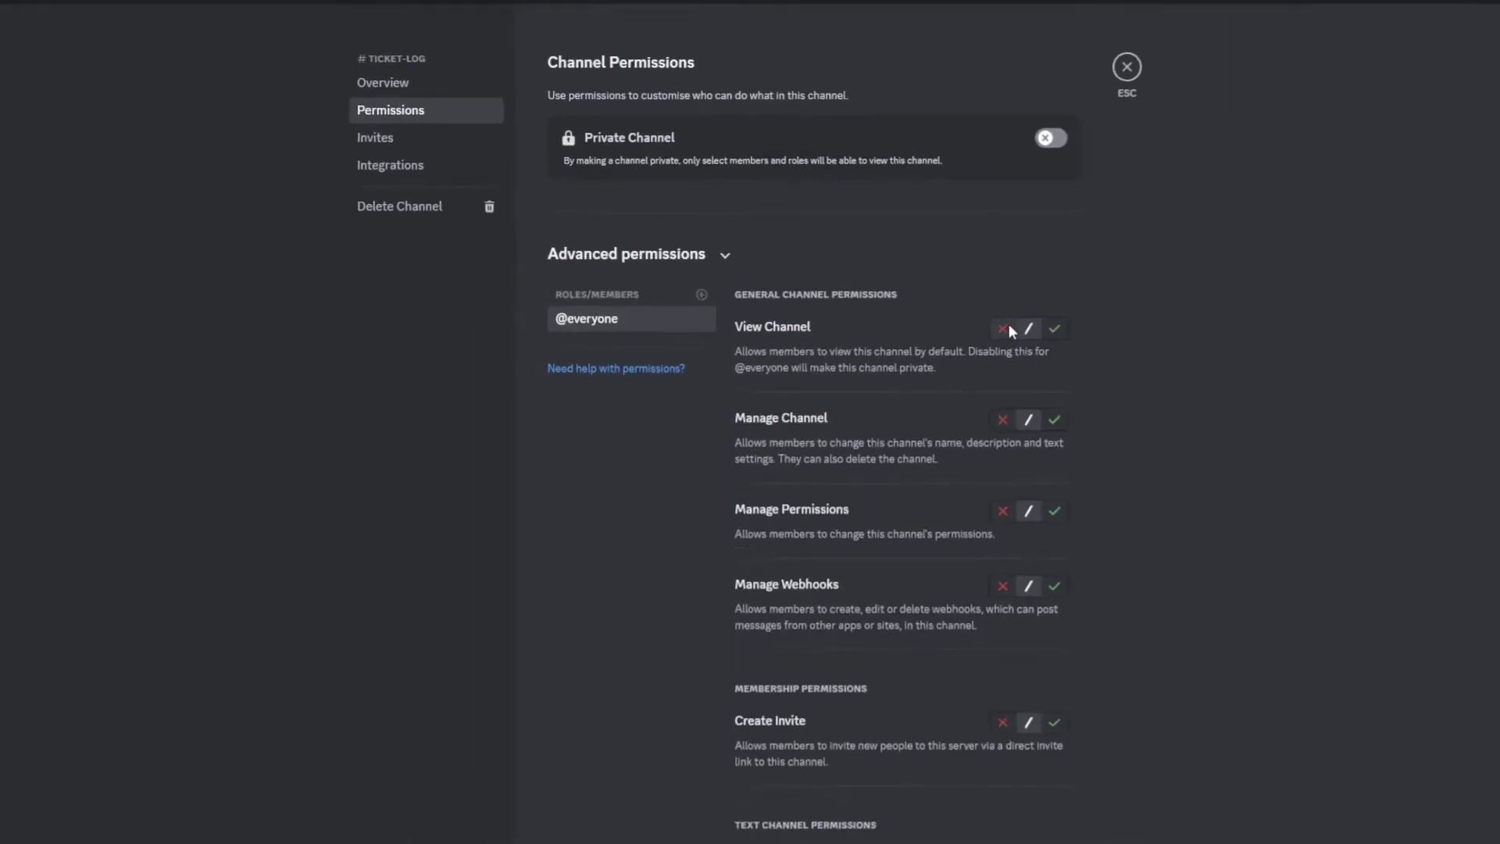
click(1004, 327)
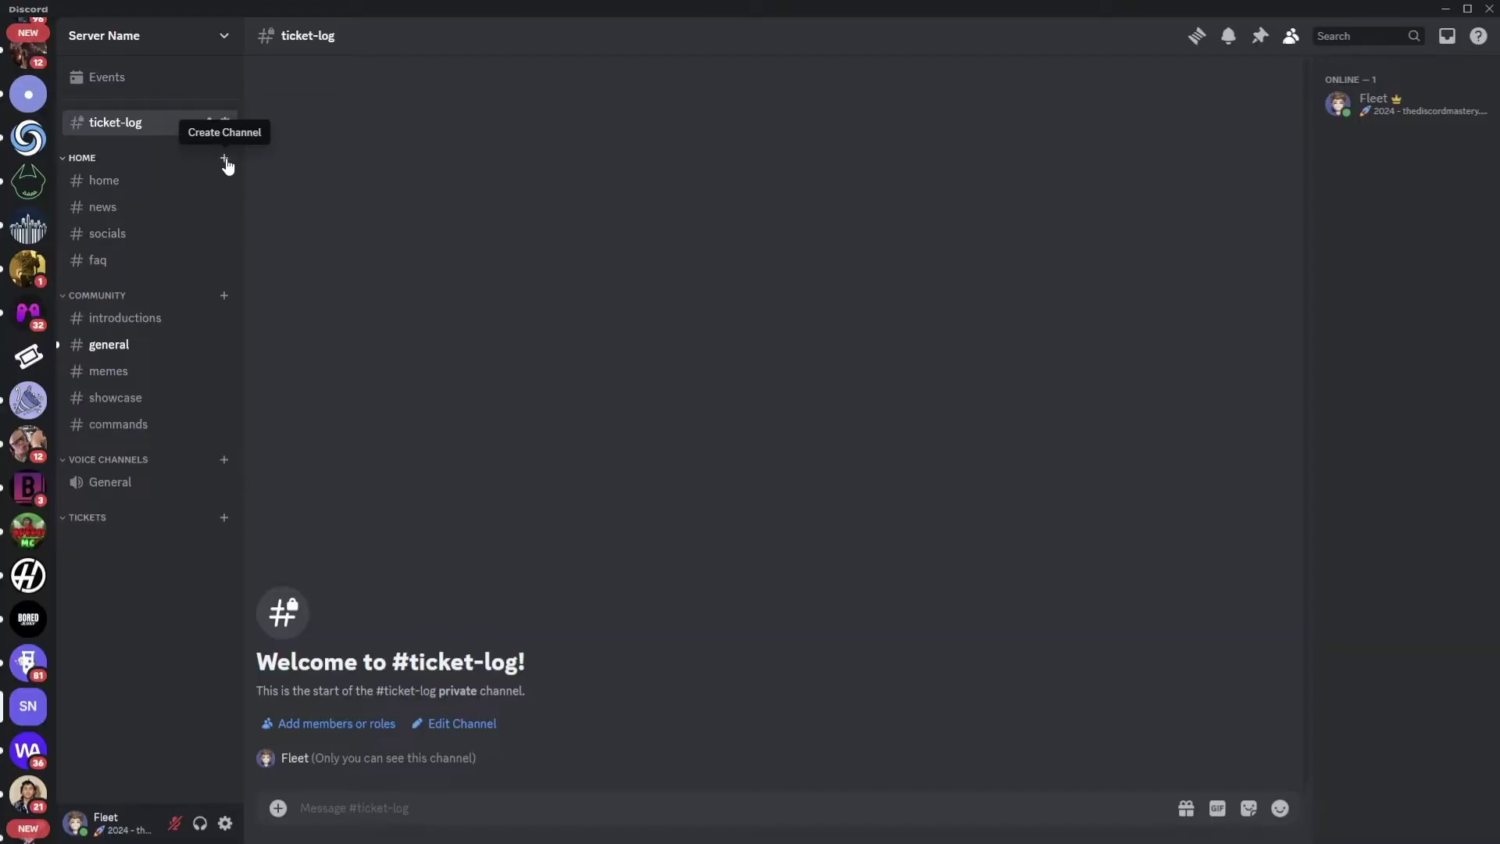
Create a text channel named support in the Home category
click(223, 159)
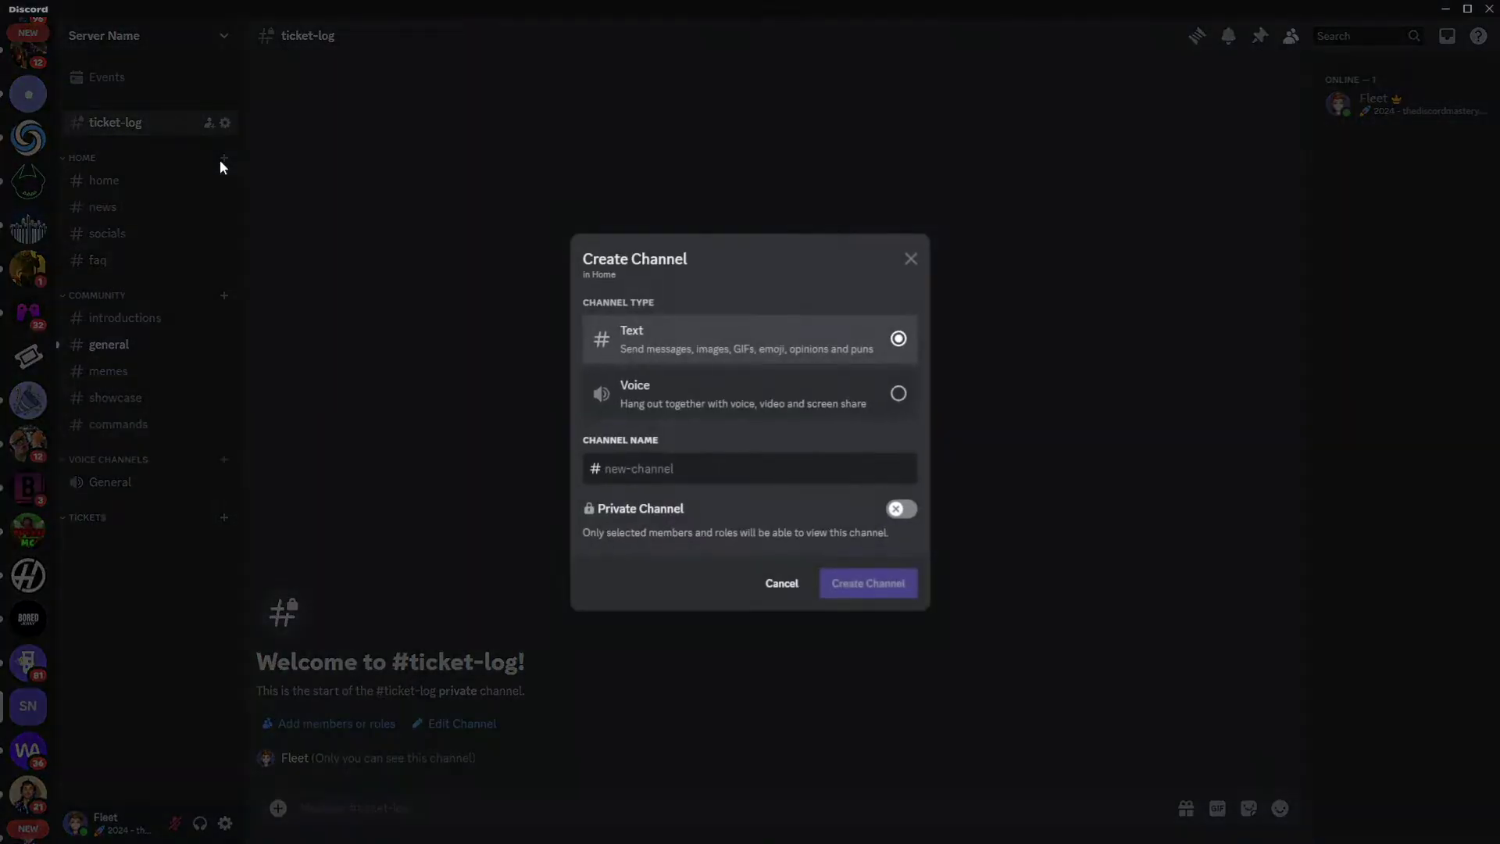
text(support)
key(Return)
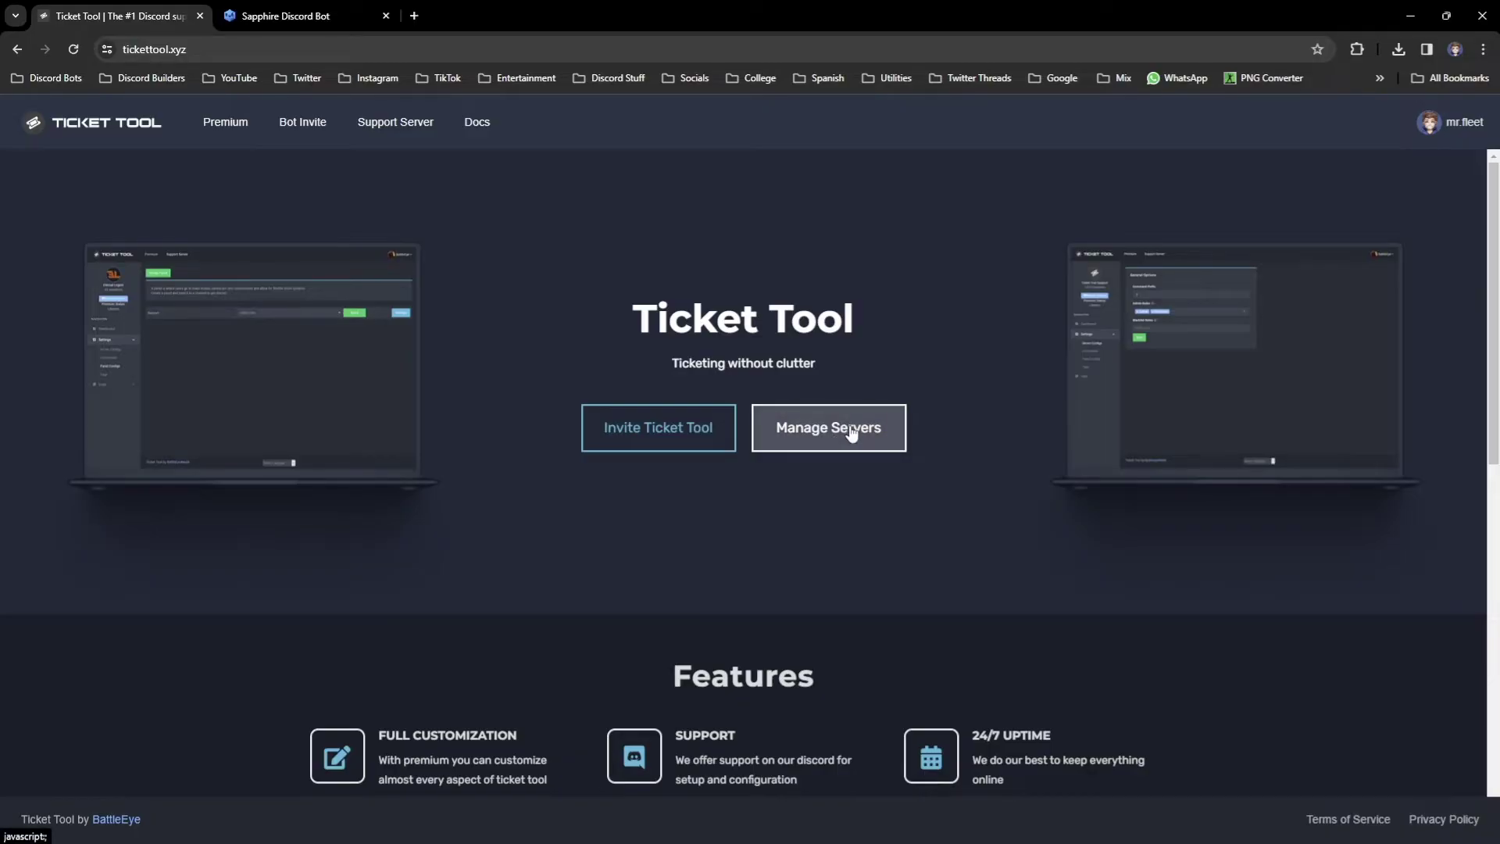
Switch to the Ticket Tool website, manage the server called Server Name, and create a panel named Support
click(868, 422)
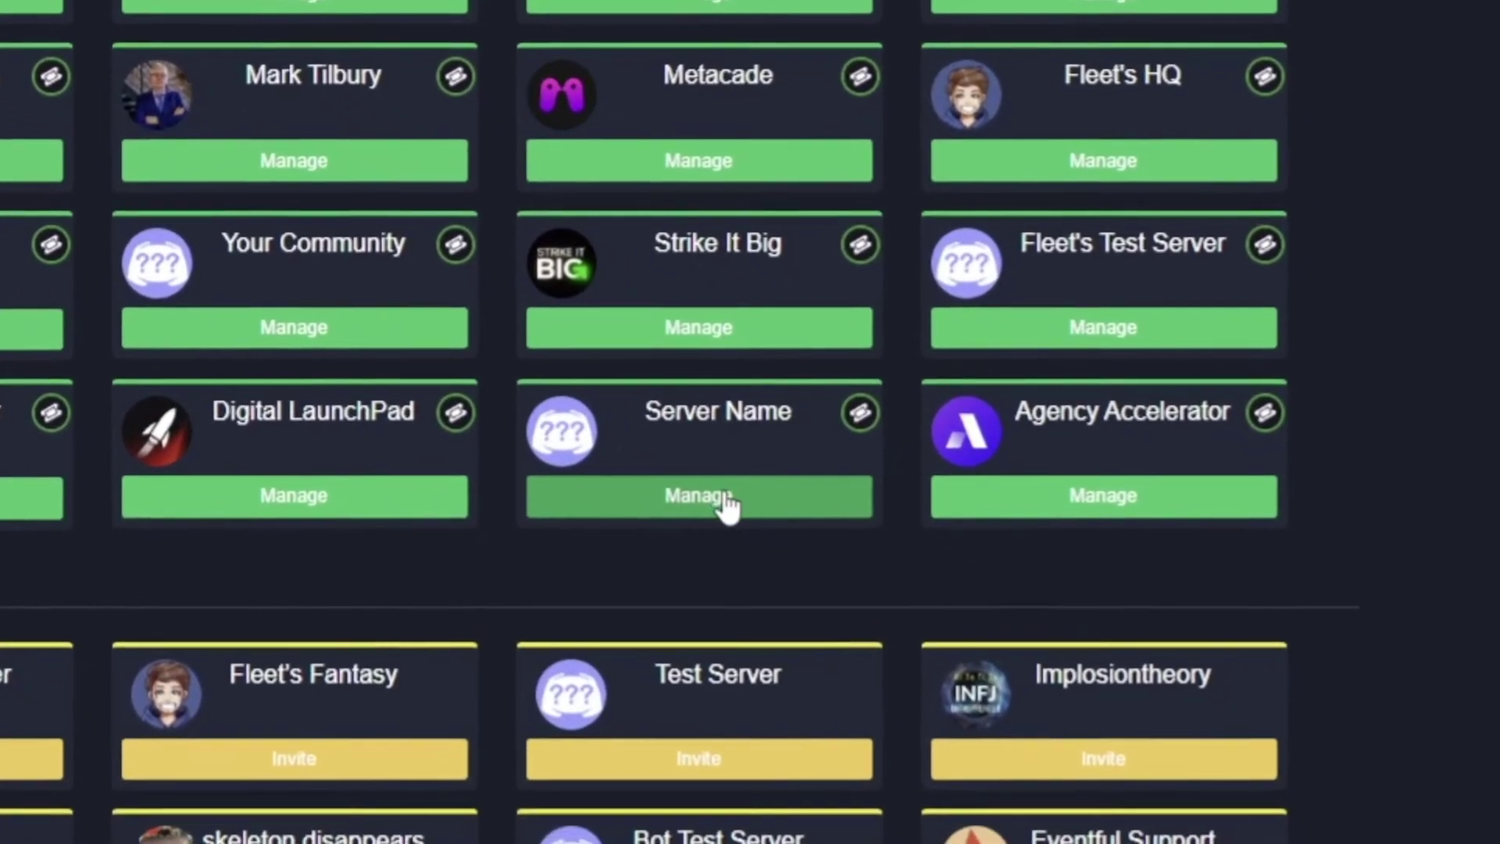
click(723, 504)
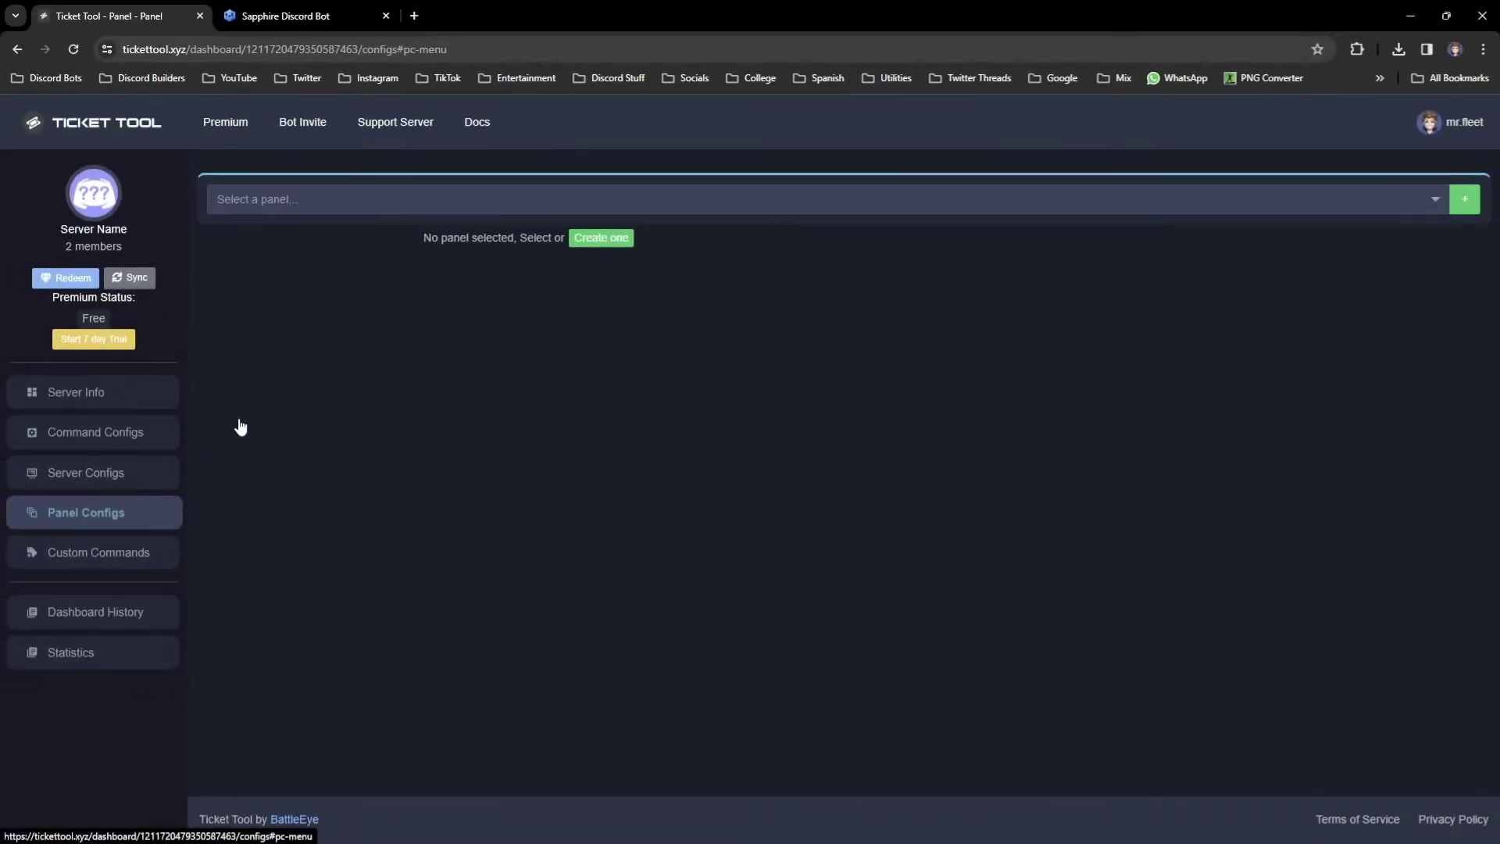
click(629, 235)
click(596, 616)
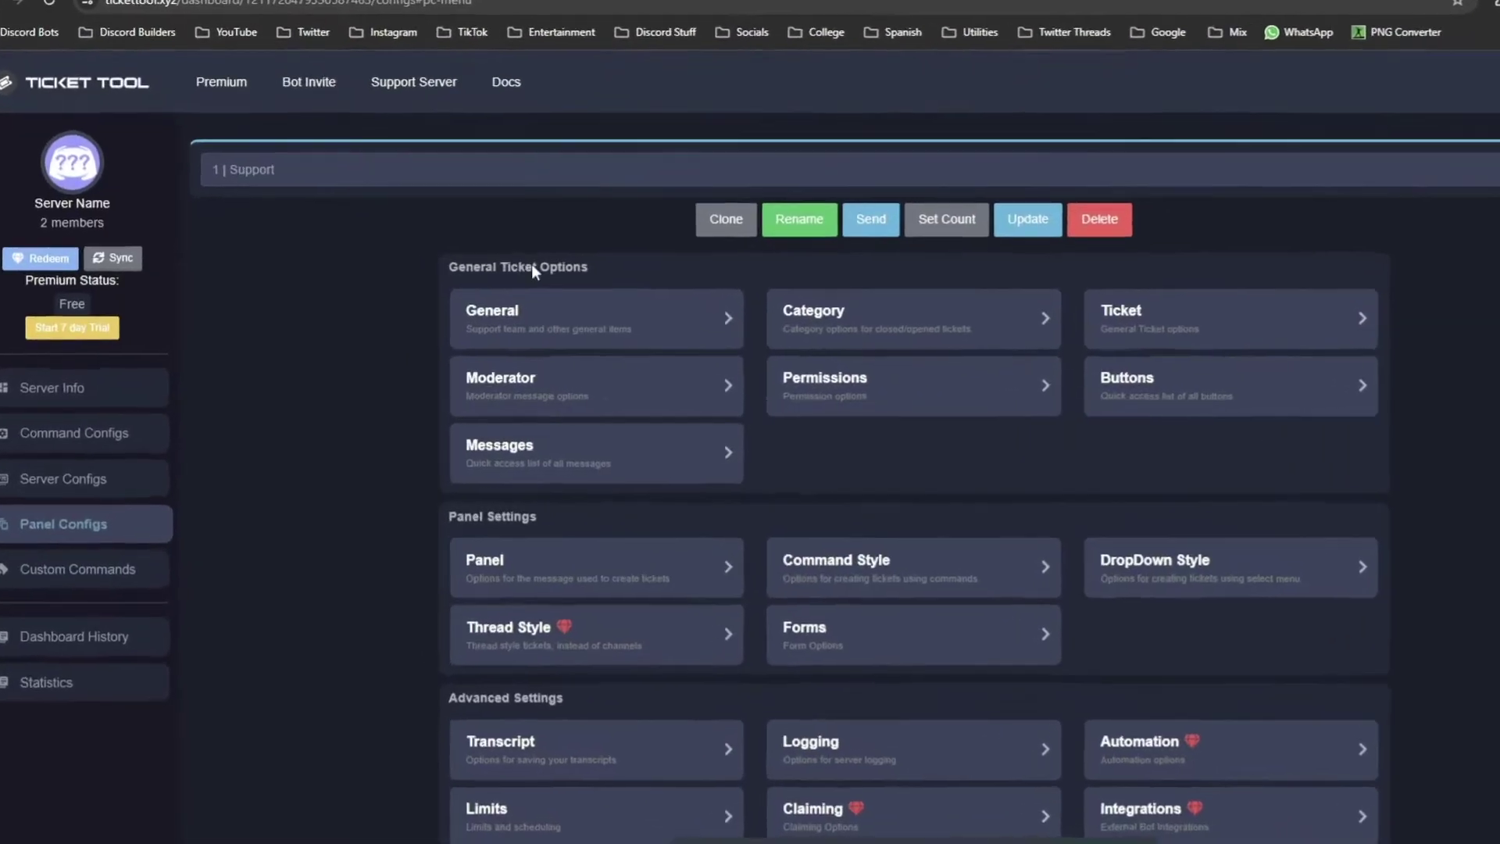
Assign Ticket Support as the support team role in the Support panel's general options and save
click(531, 305)
click(648, 291)
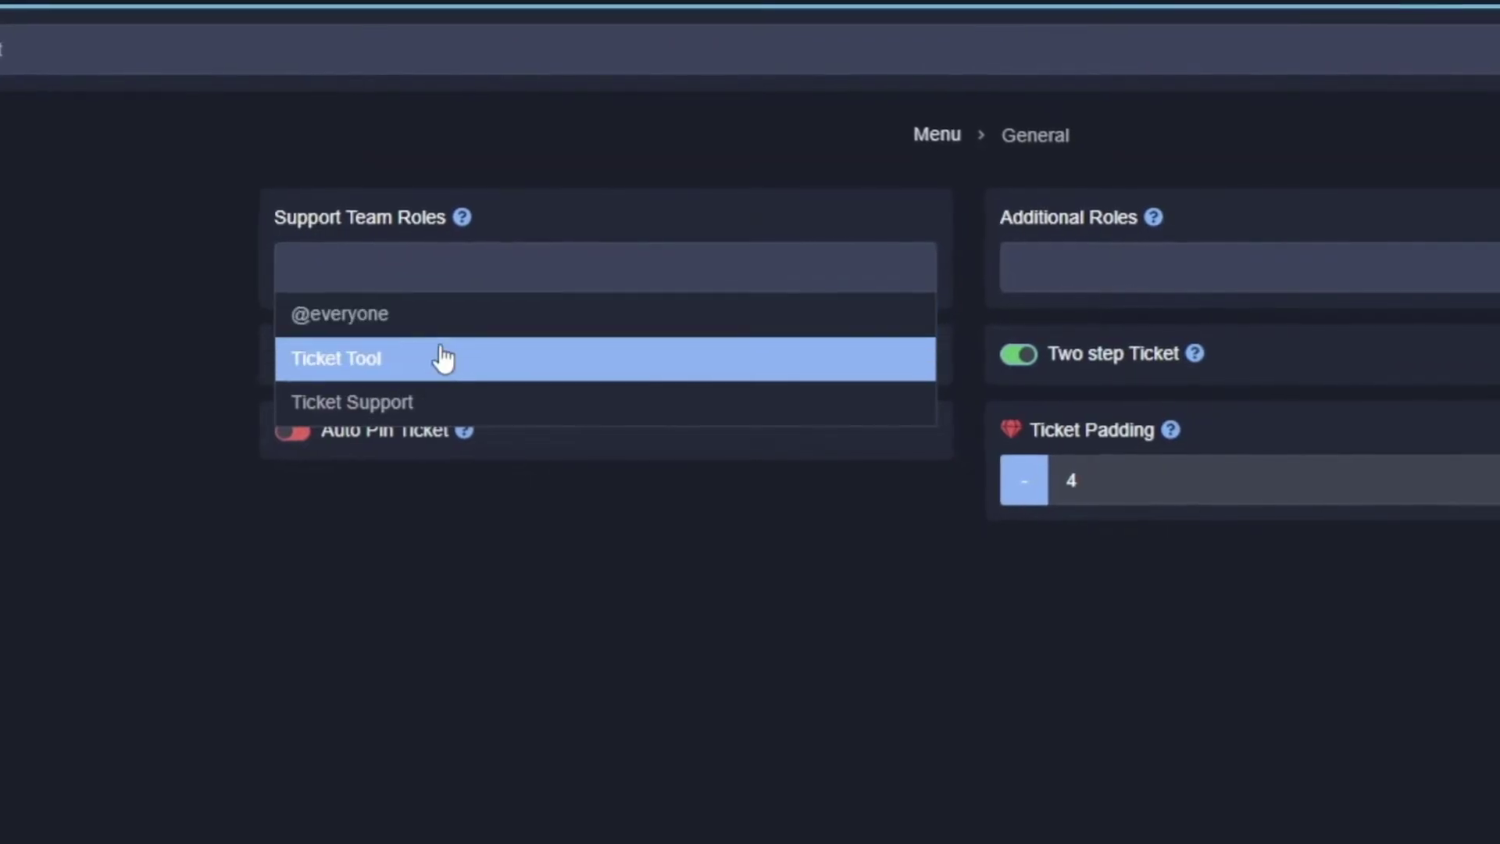
click(394, 406)
click(503, 494)
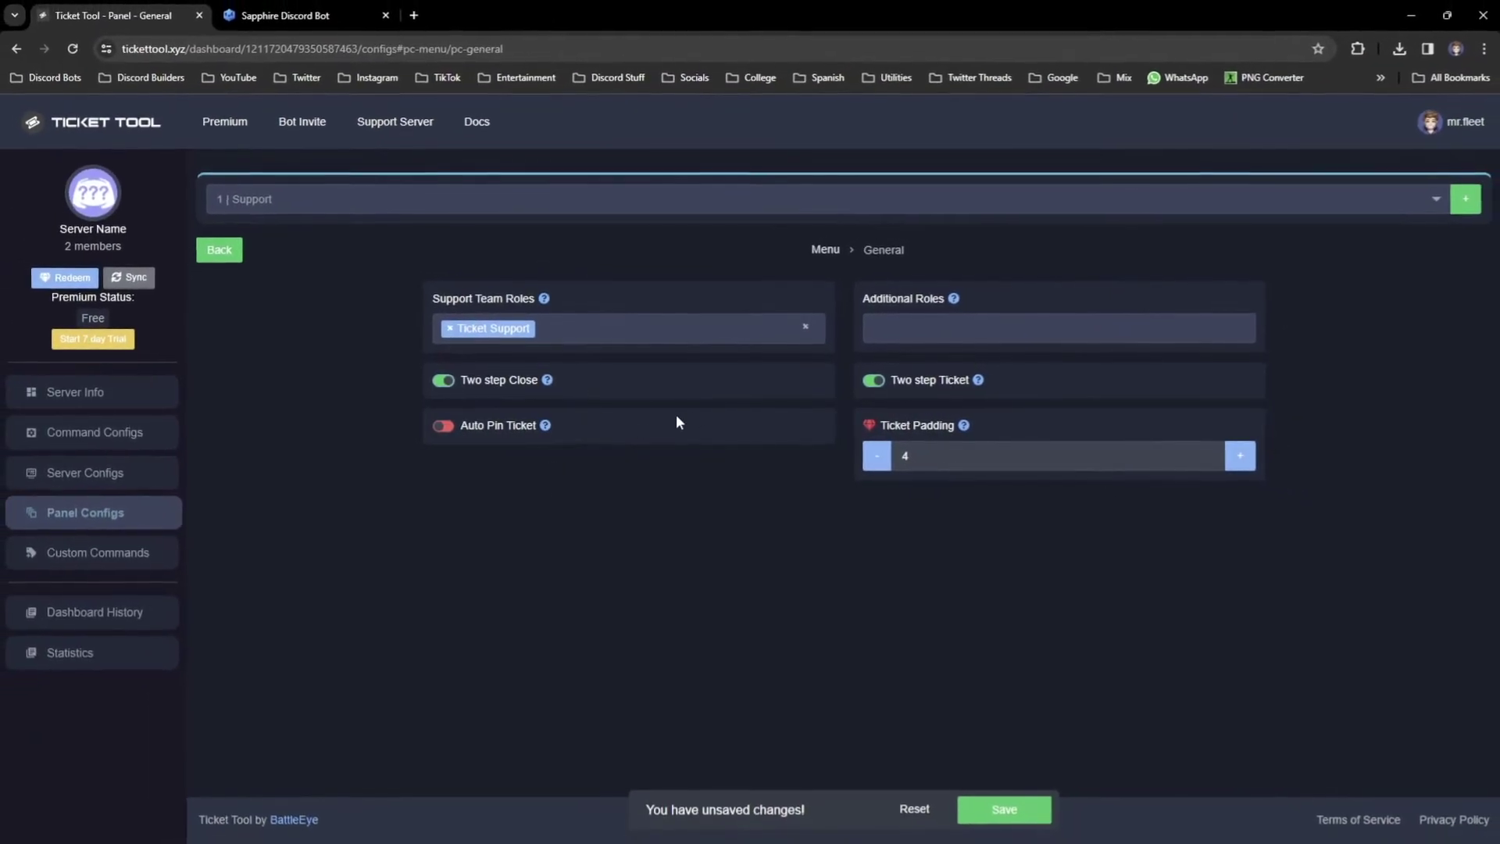
click(1004, 809)
Set the panel's category for created and opened tickets to Tickets and save
click(594, 332)
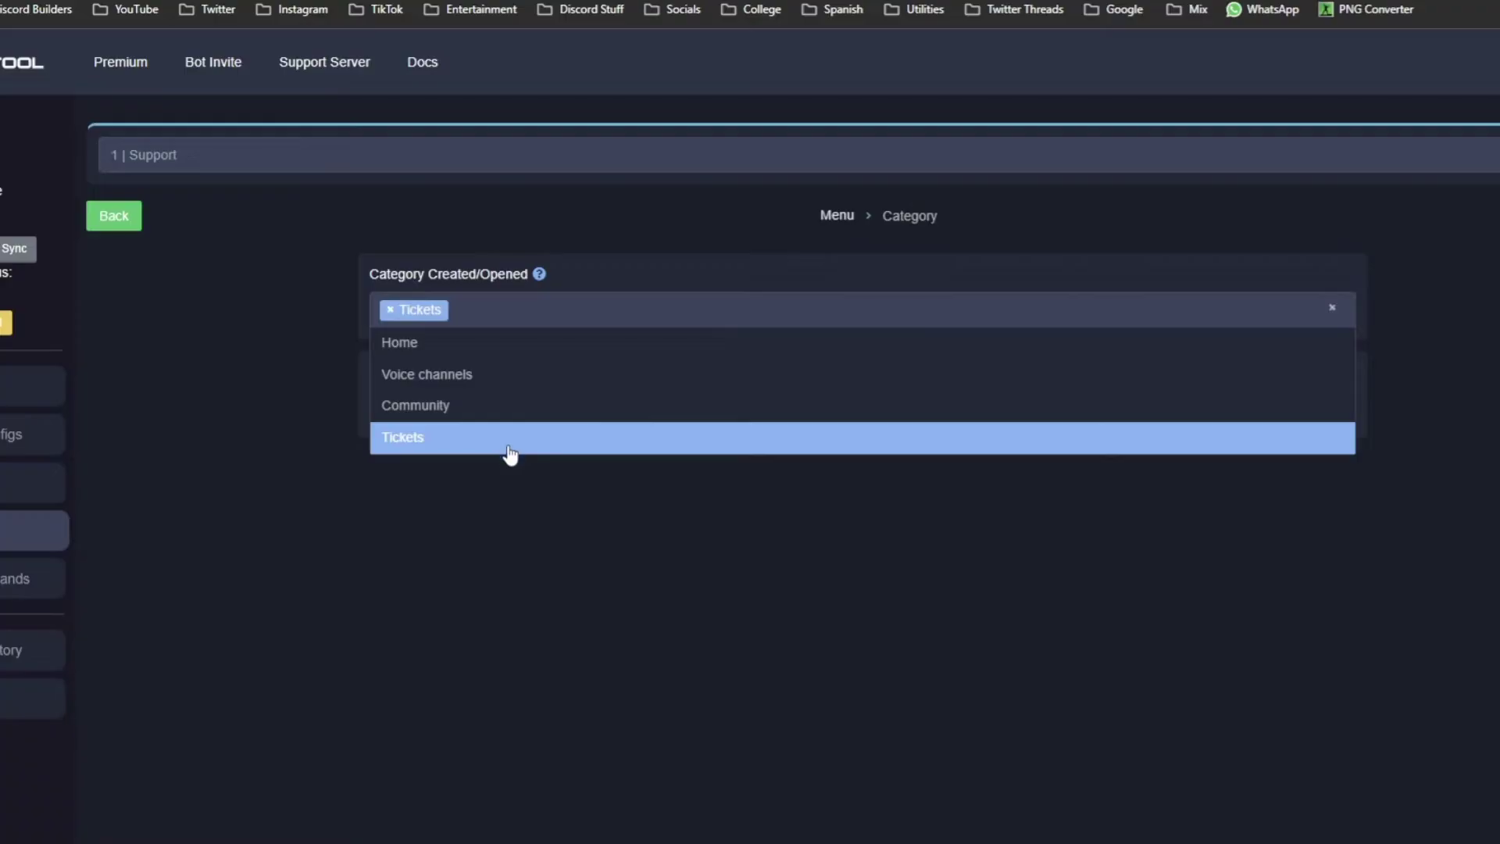
click(509, 485)
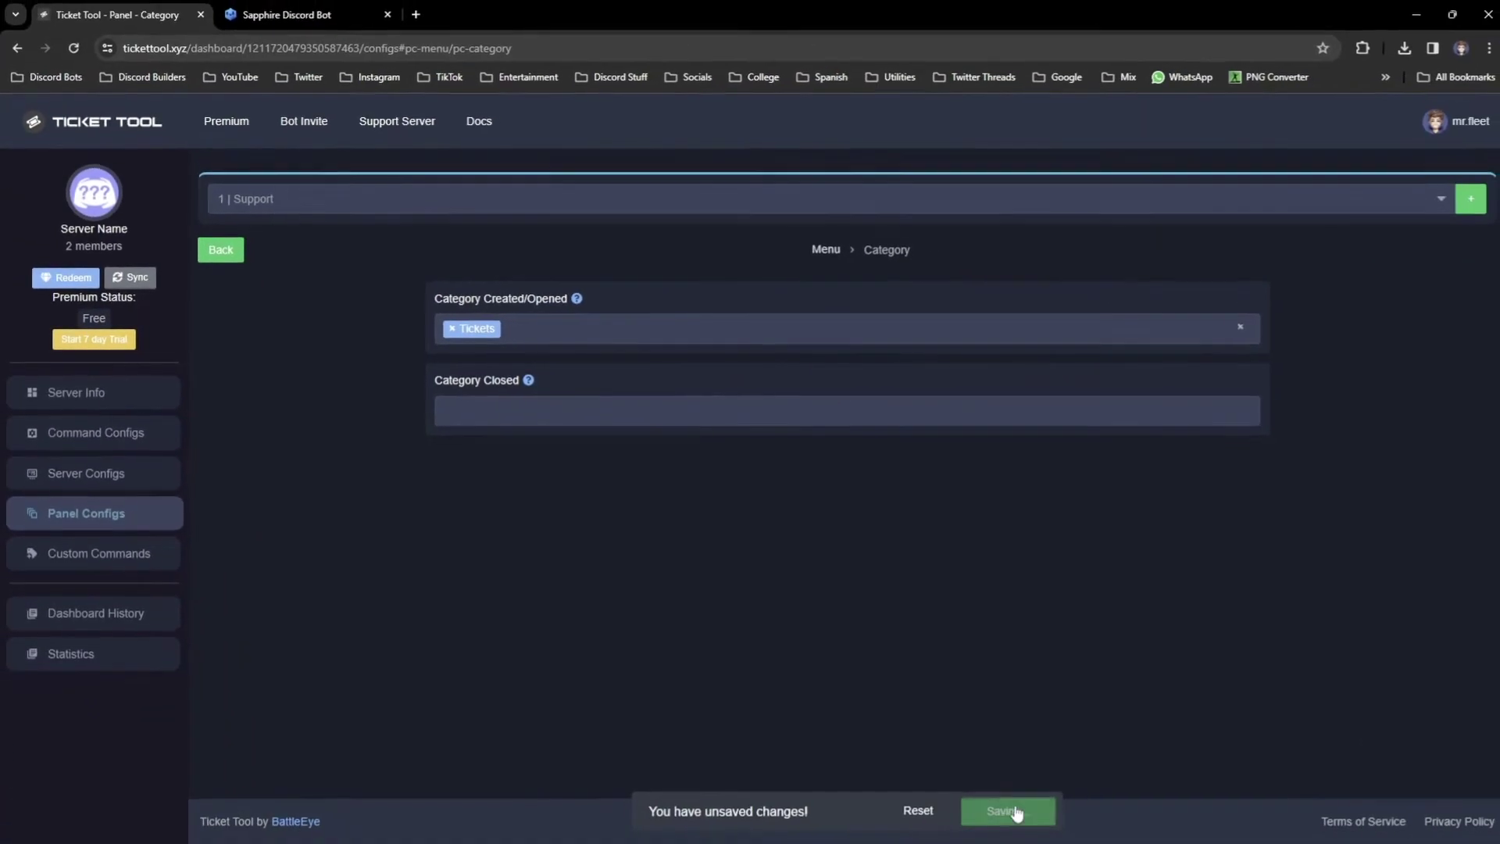
click(1392, 204)
Copy the Ticket Support role's ID from Discord and add it after {user} in the ticket message as a mention starting with <@&
click(1071, 328)
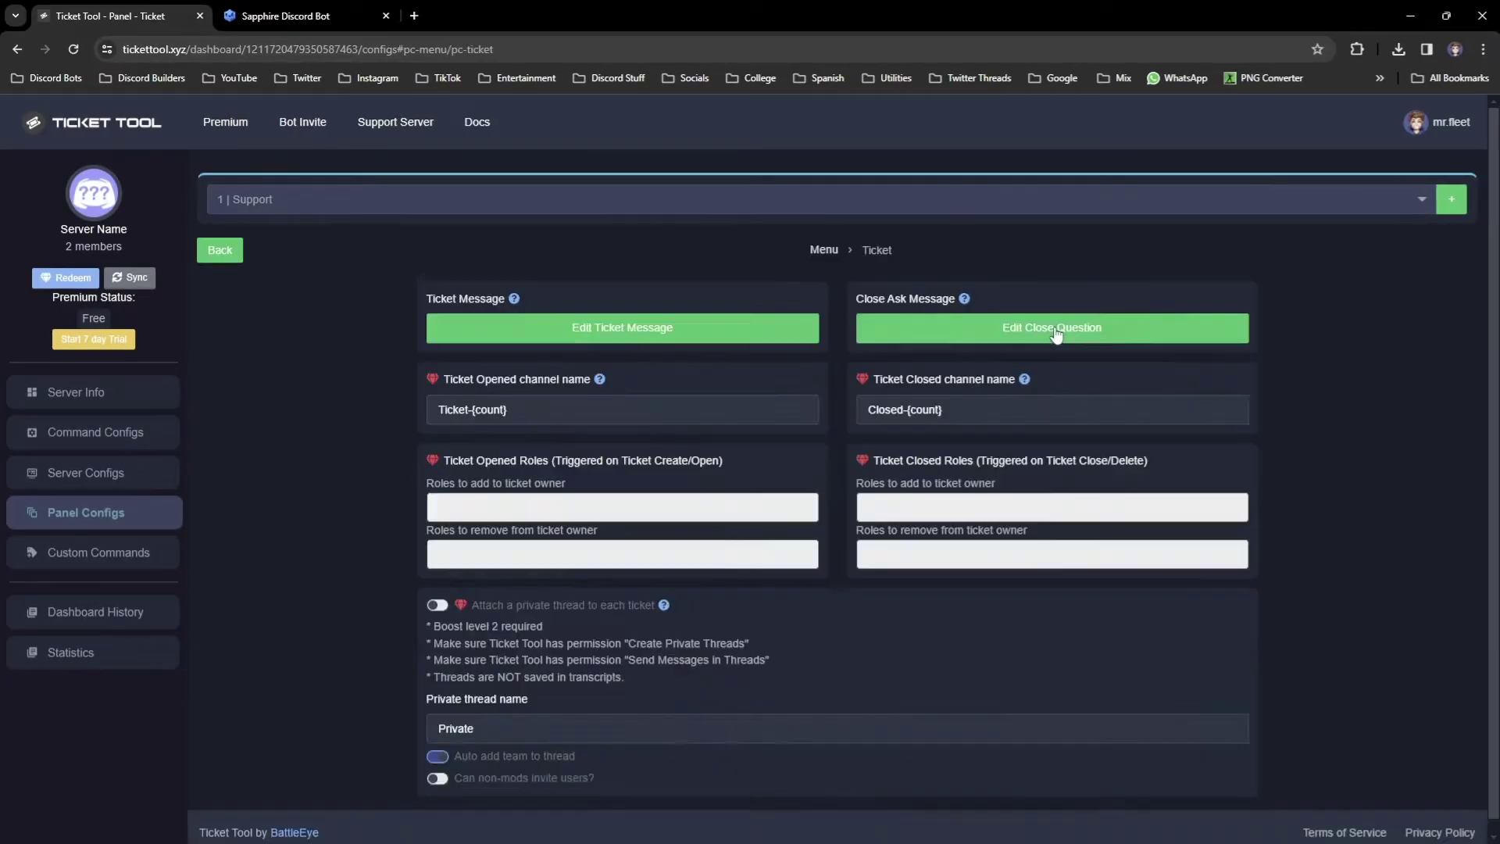
click(696, 326)
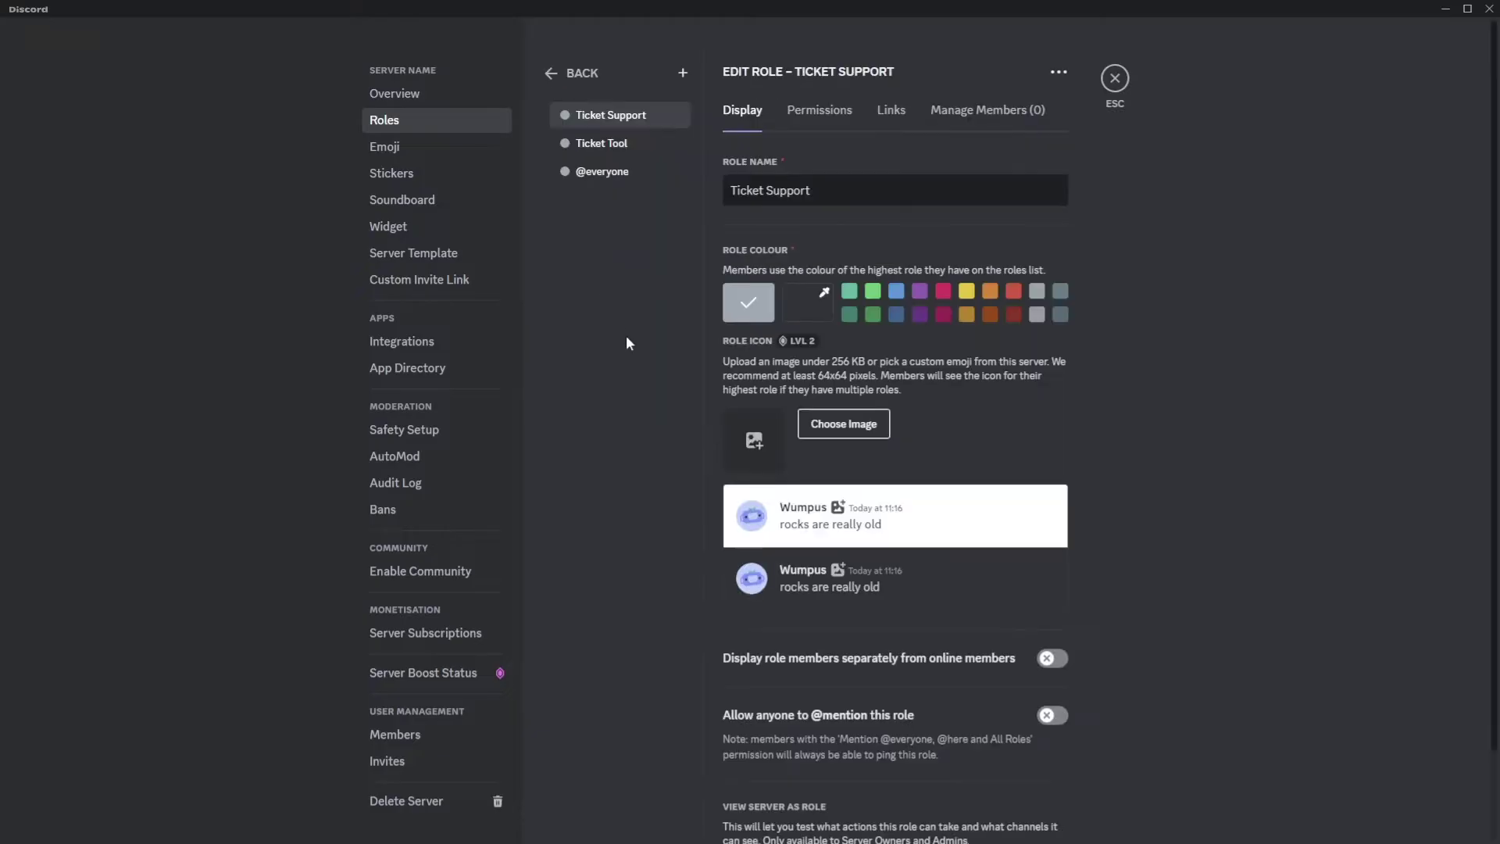
right_click(617, 124)
click(639, 156)
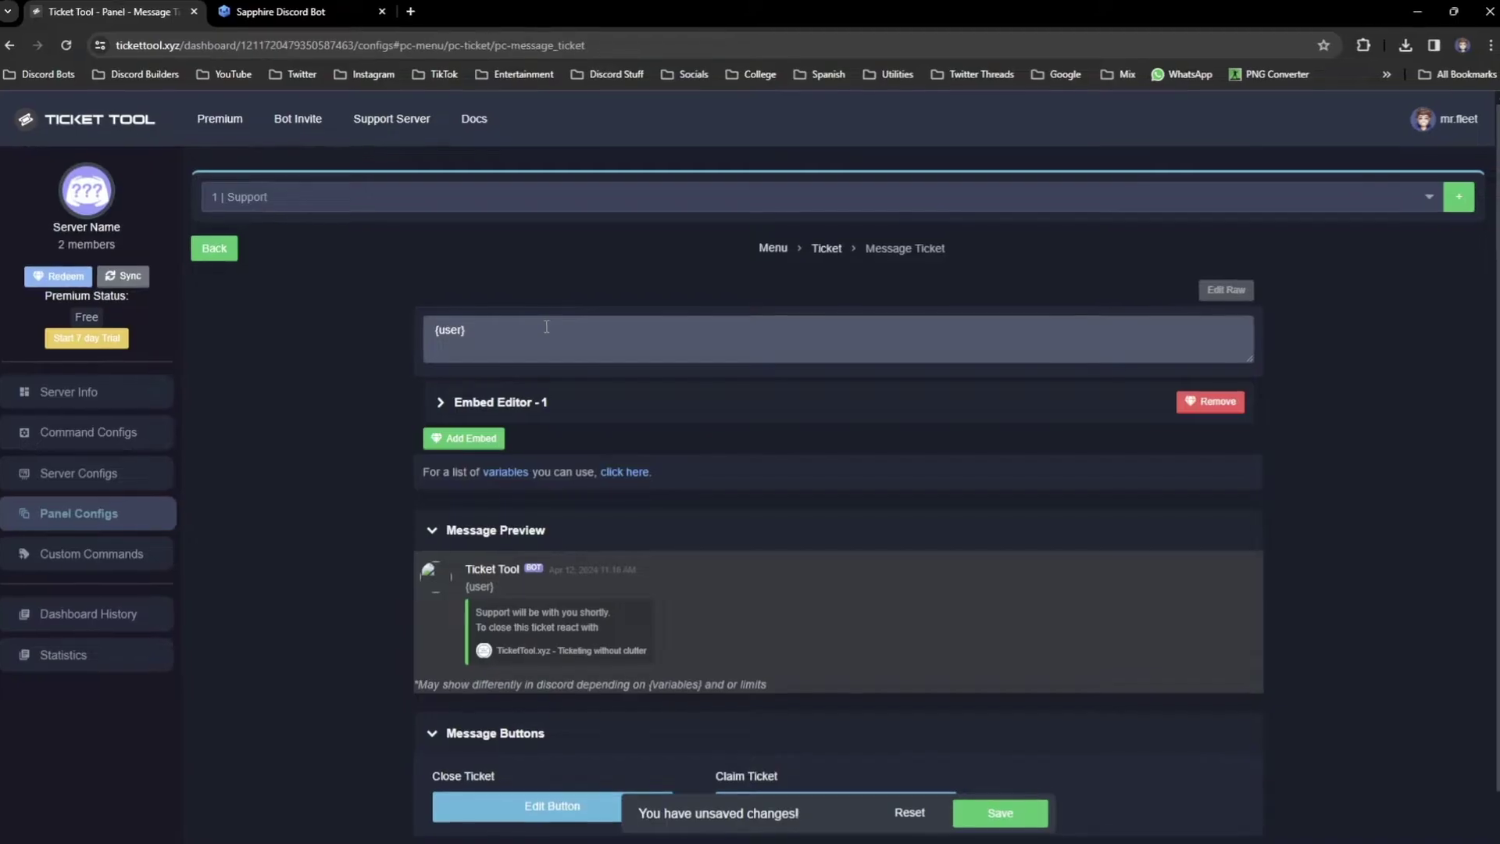
text(<@&)
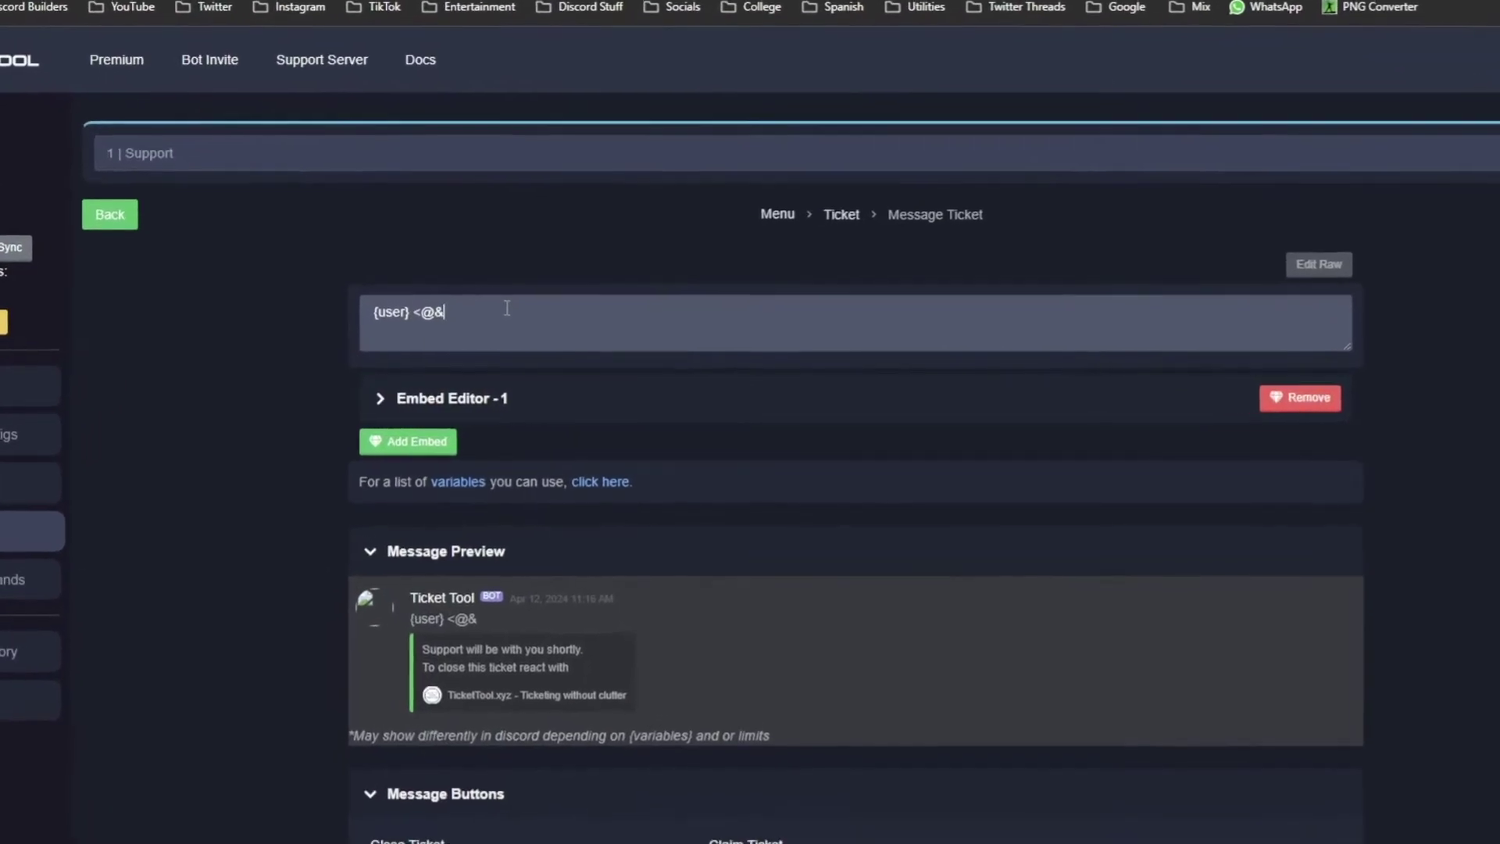
key(ctrl+v)
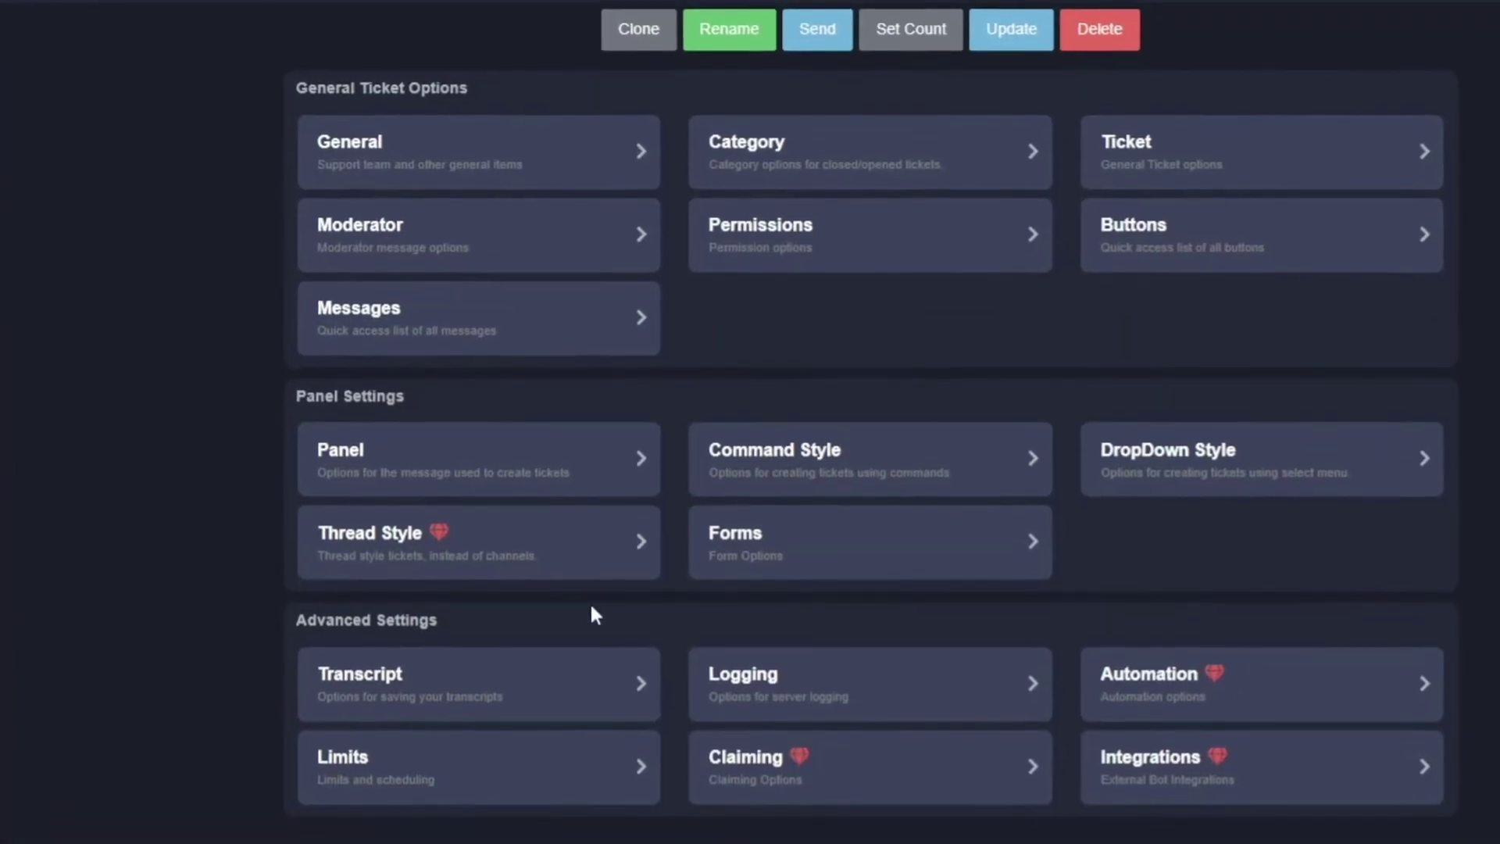
Choose the channel for saving transcripts in the Support panel's transcript options
click(593, 664)
click(403, 156)
scroll(391, 389, down, 1)
click(373, 379)
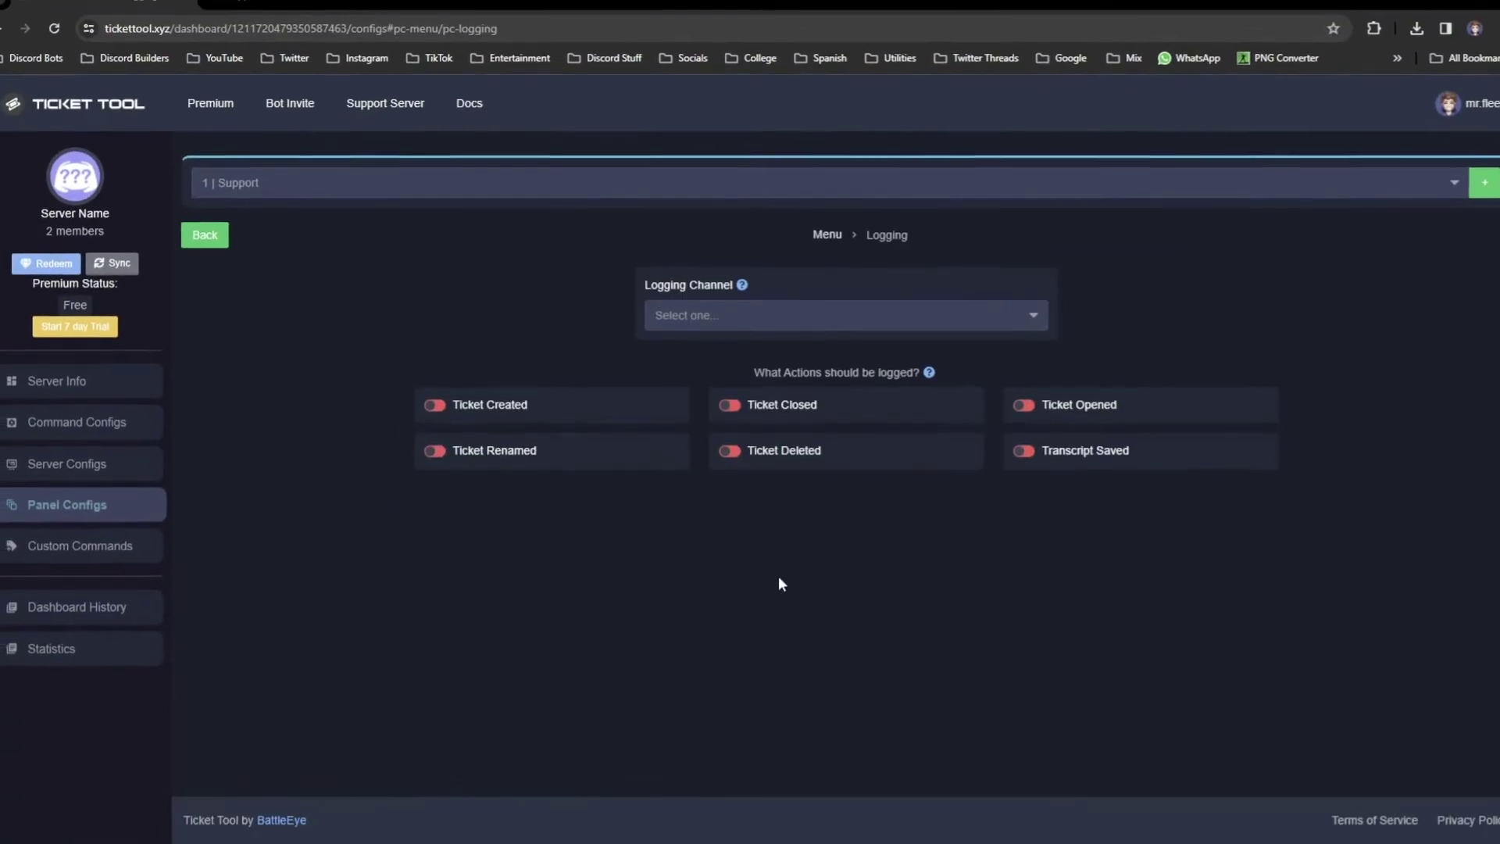
Set the logging channel to ticket-log and enable logging for Ticket Created, Ticket Deleted and Transcript Saved
click(846, 314)
scroll(724, 488, down, 2)
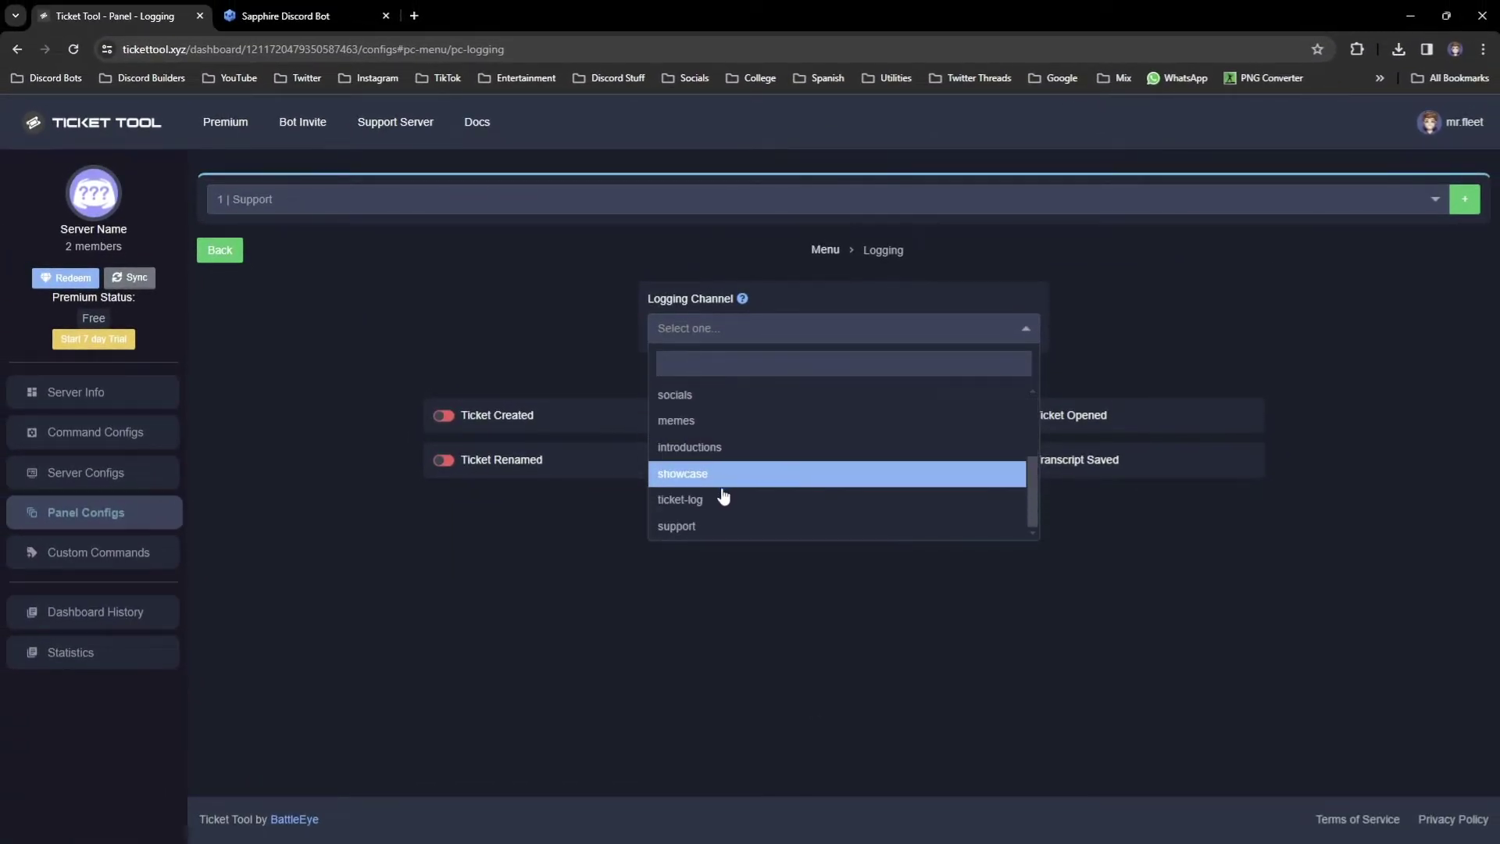
click(451, 414)
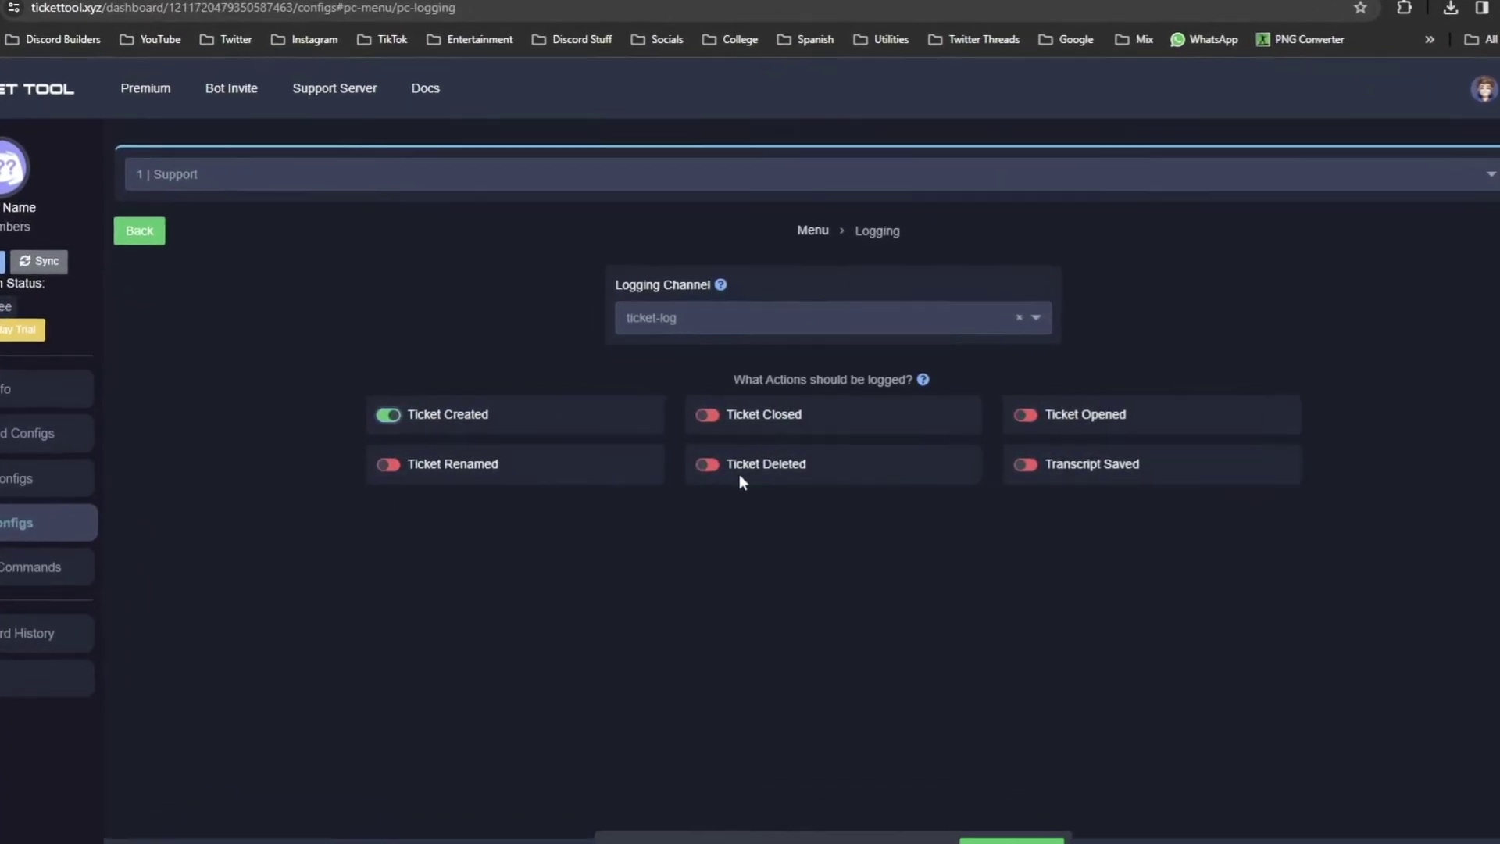
click(720, 462)
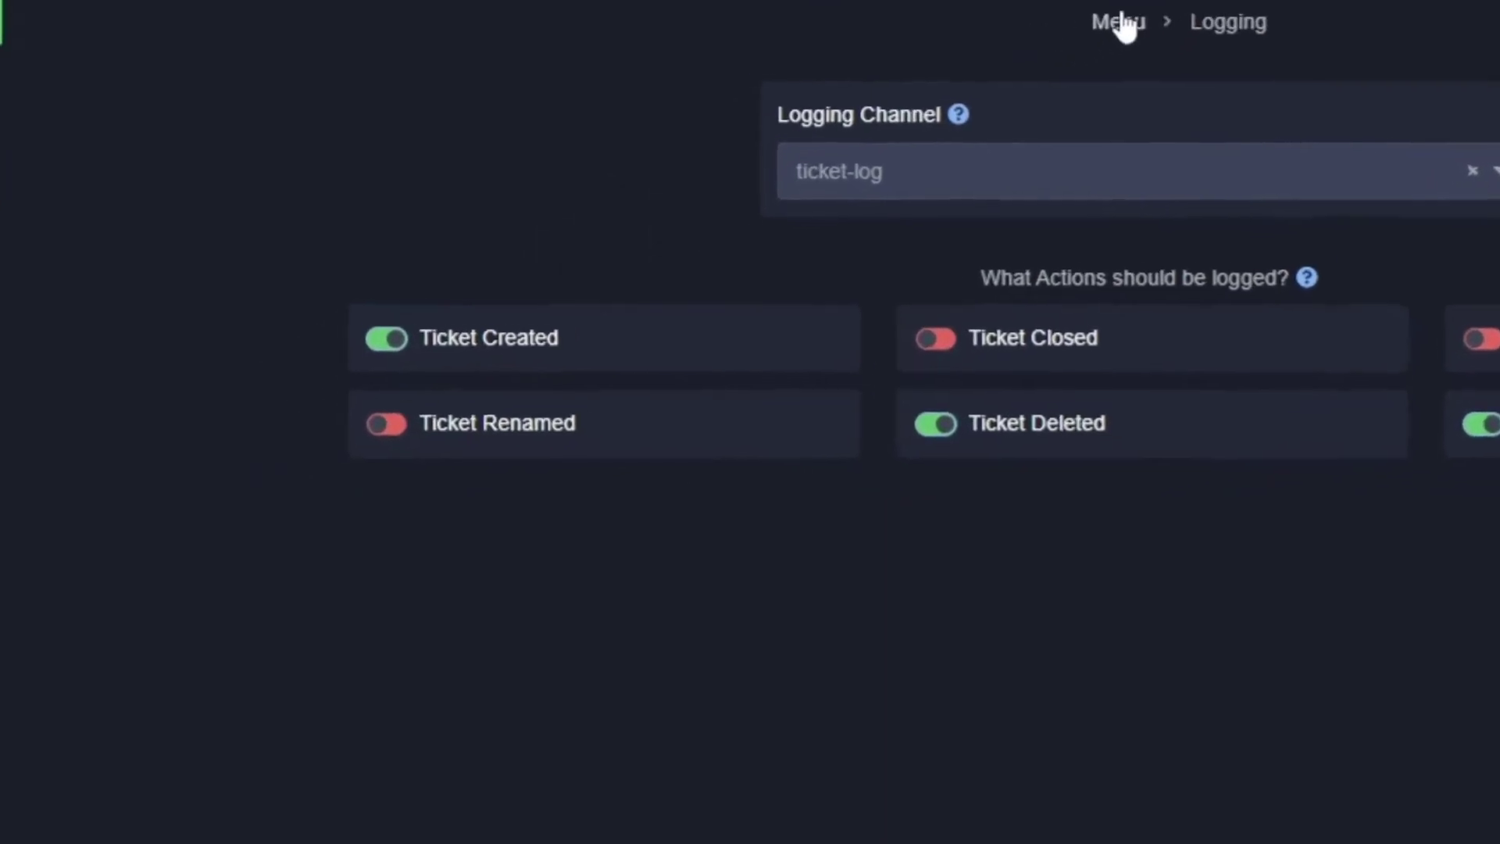
Replace the panel message's embed description with instructions to pick the button matching the reason and fill out the form in detail
click(792, 175)
click(720, 375)
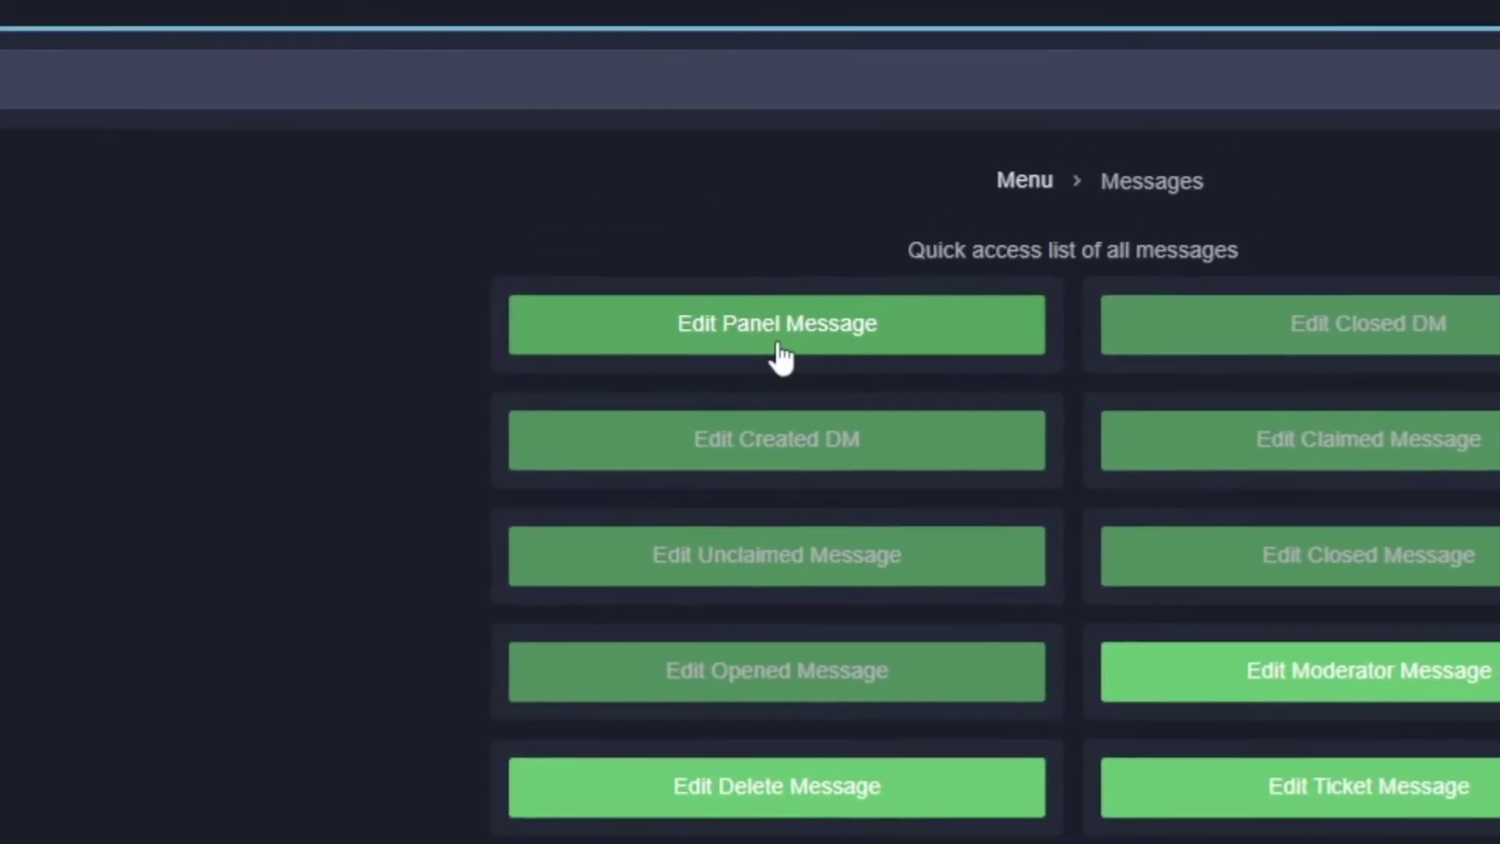
click(800, 303)
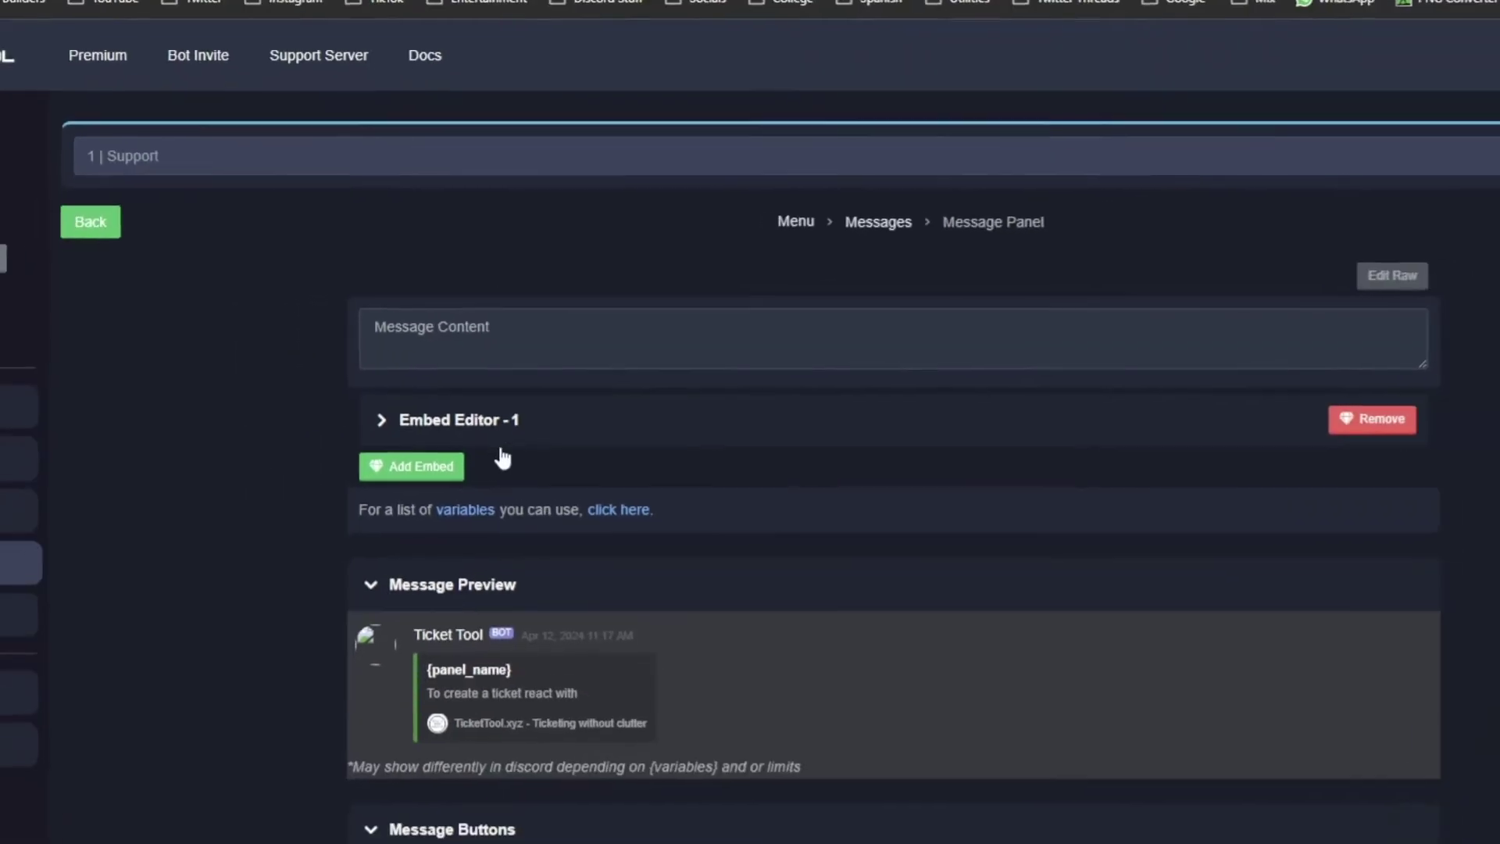
click(437, 422)
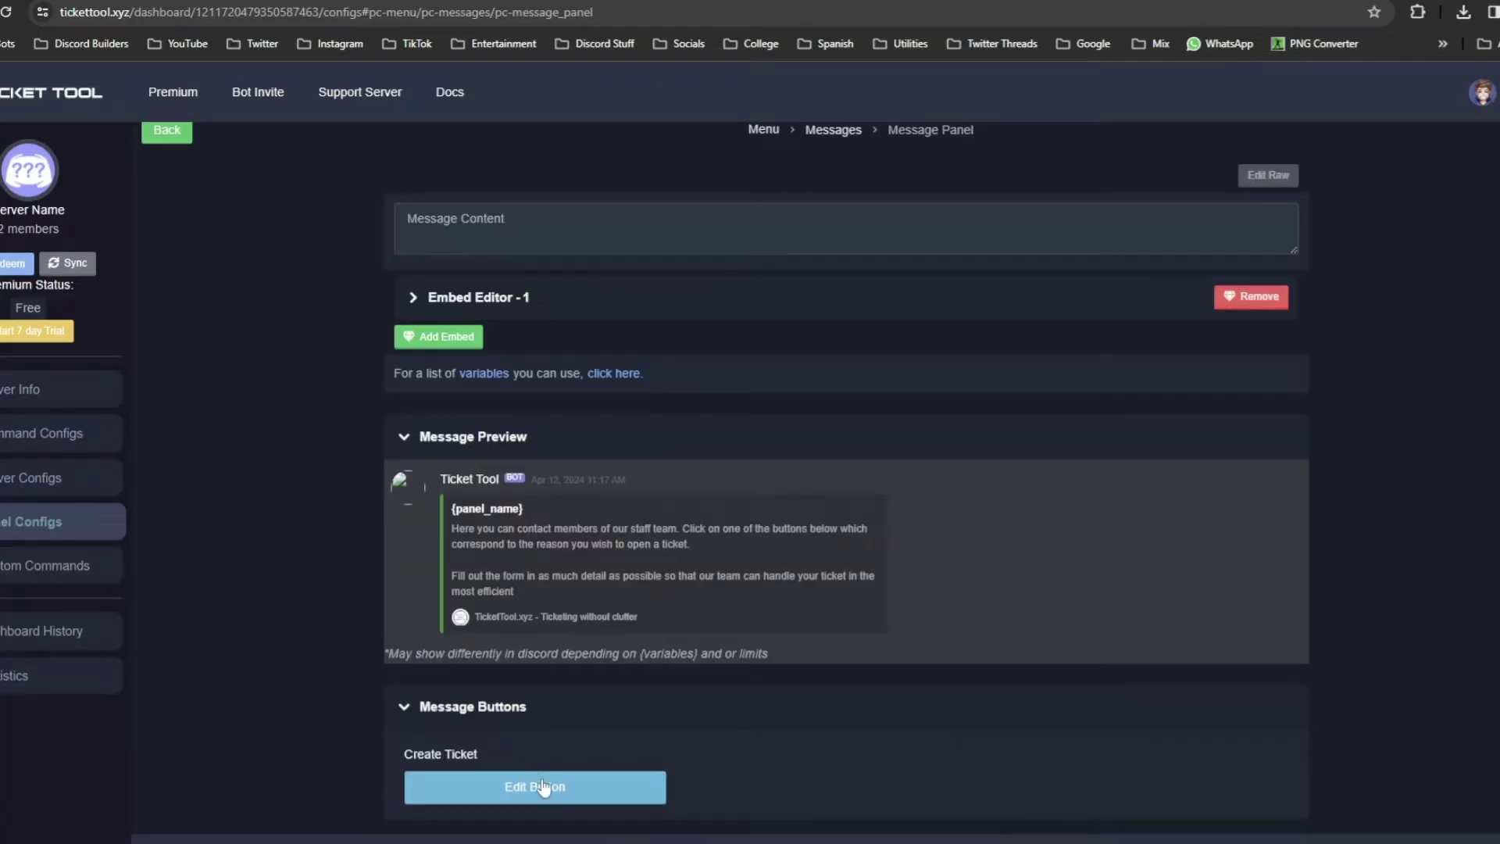
Change the panel message's Create Ticket button text to General Support
click(559, 789)
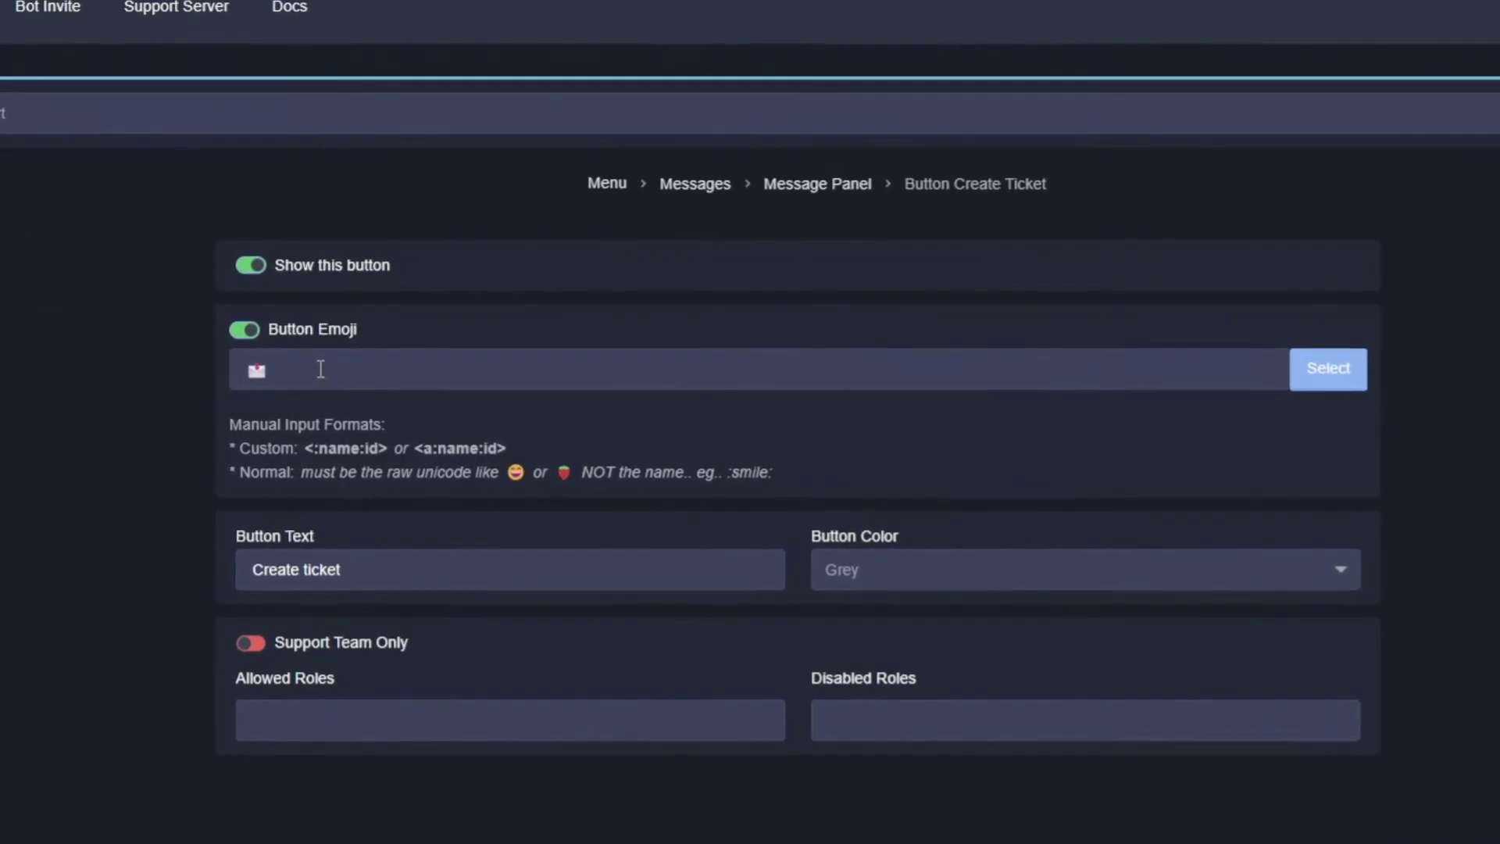
triple_click(373, 586)
key(BackSpace)
text(General Support)
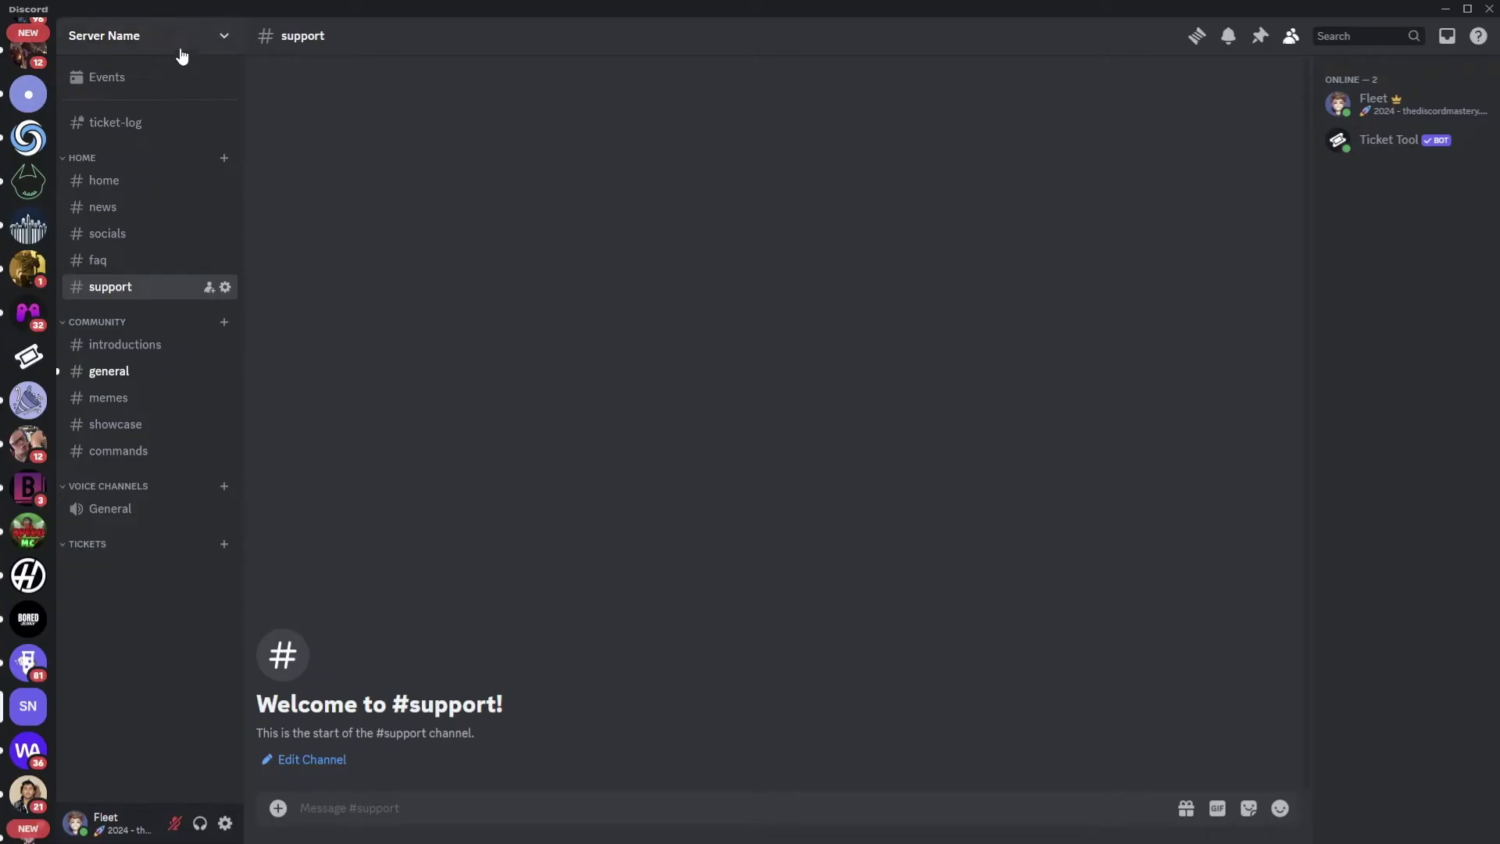
Switch to Discord and upload a custom emoji image in the server's emoji settings
click(185, 47)
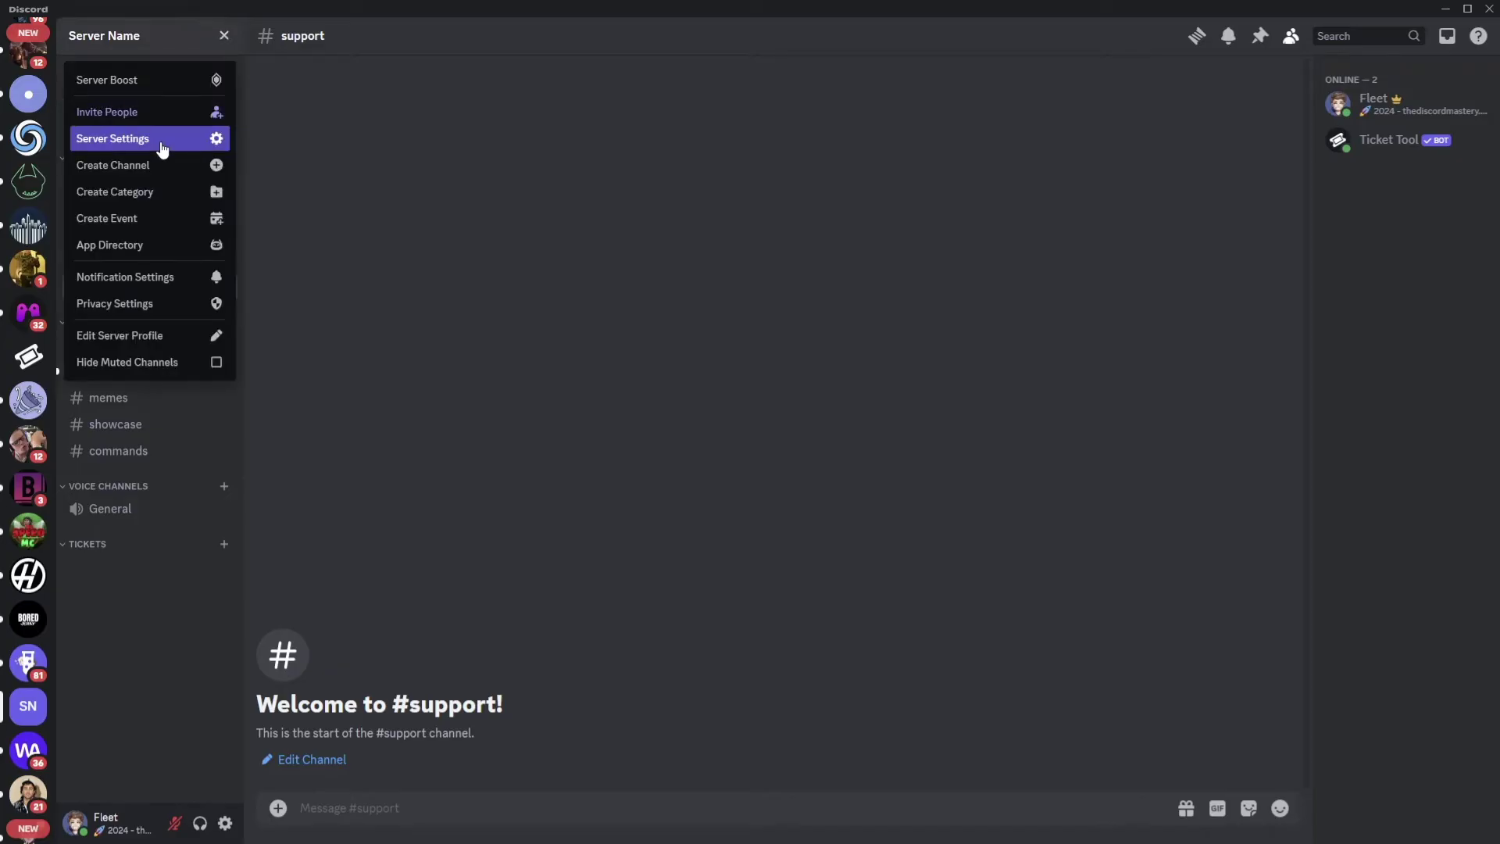
click(161, 150)
click(384, 146)
drag(341, 243, 743, 387)
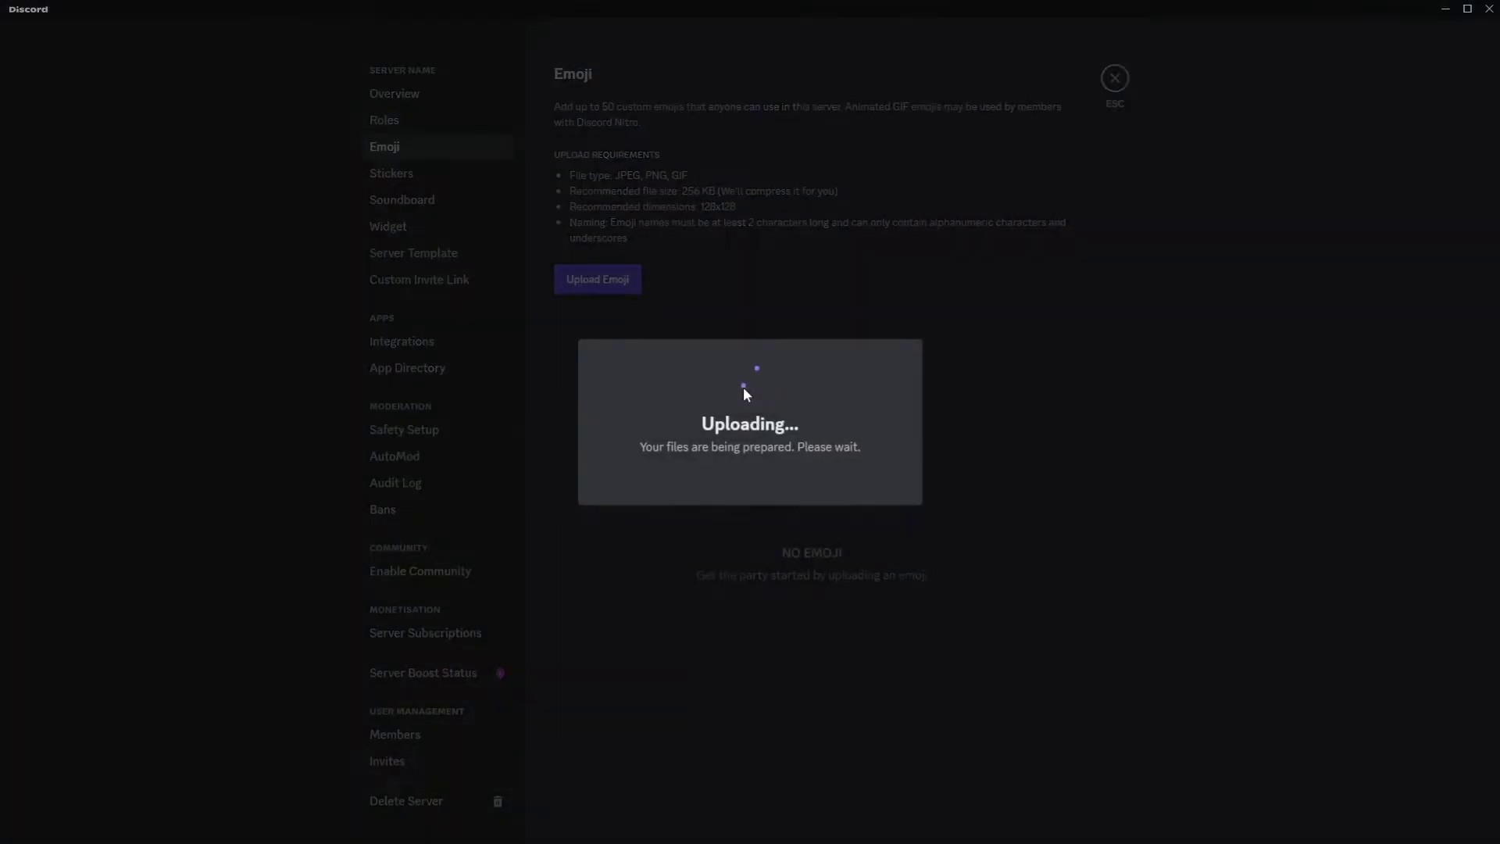
Send the escaped Mail emoji in the support channel and set its emoji code as the panel's Create Ticket button emoji
key(Escape)
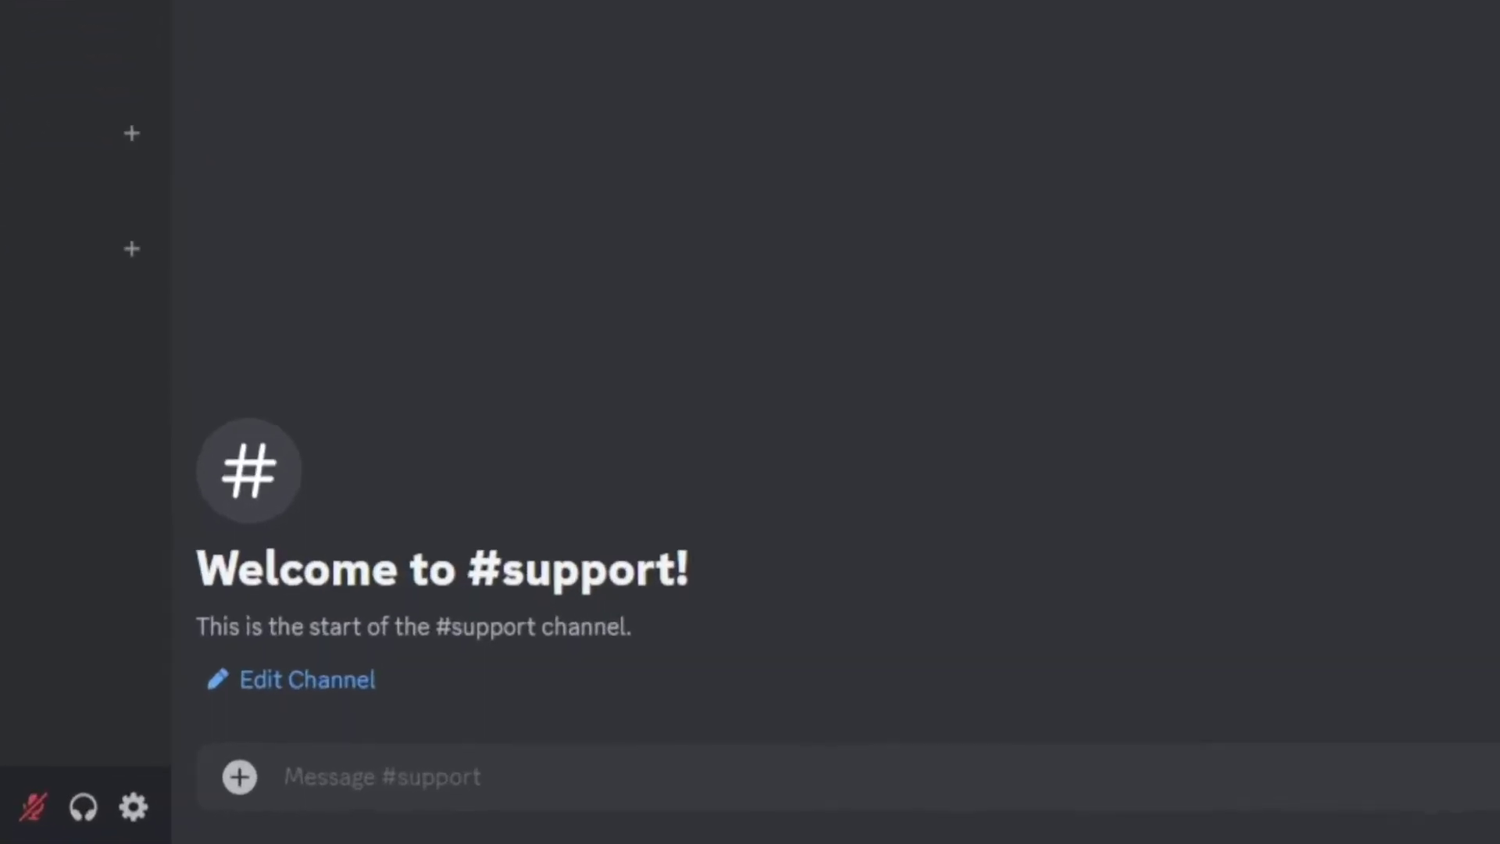
text(:mail)
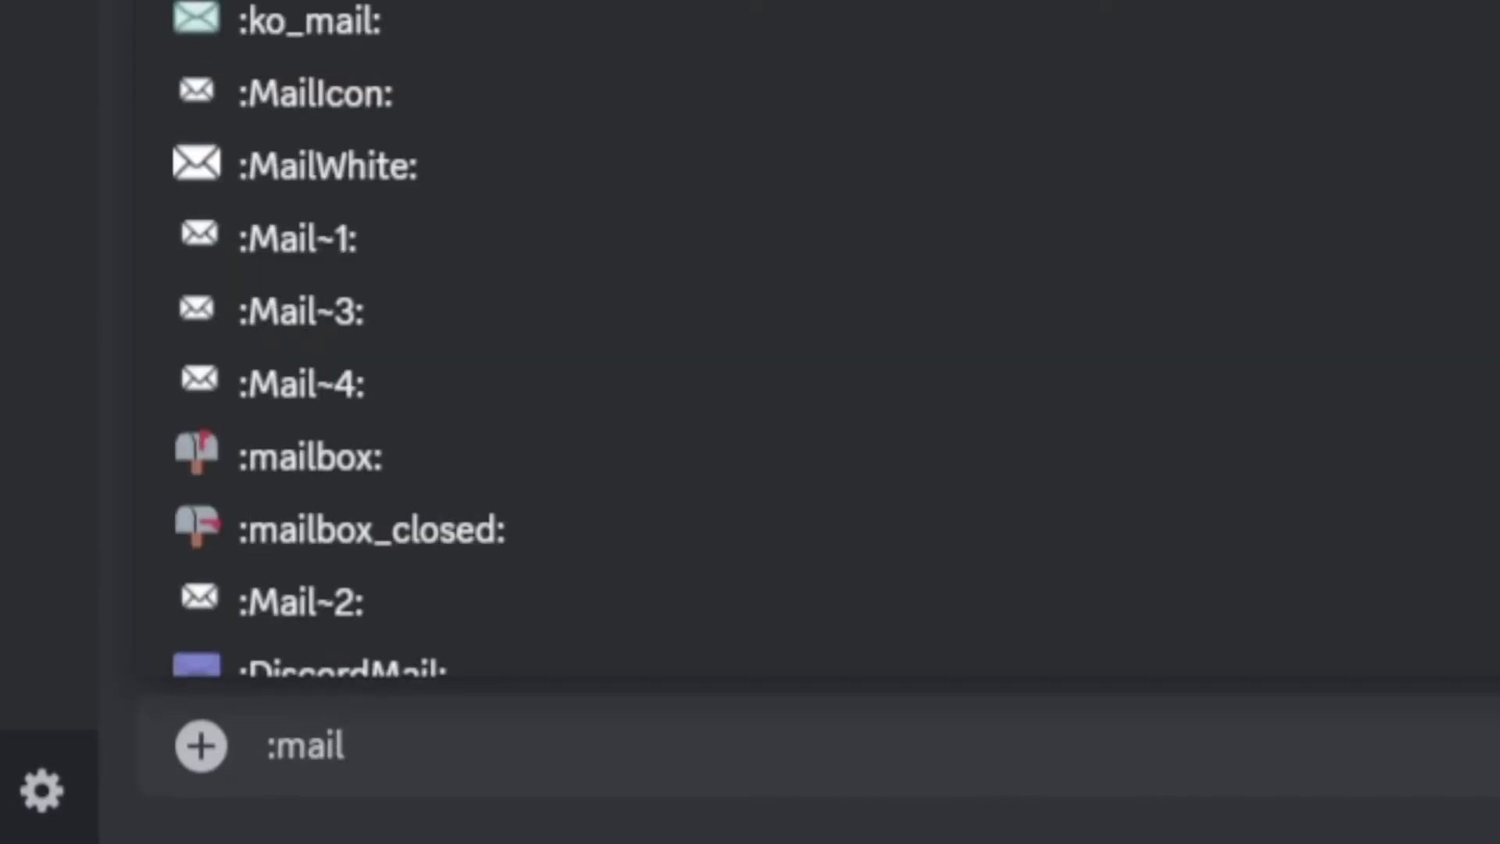
key(Return)
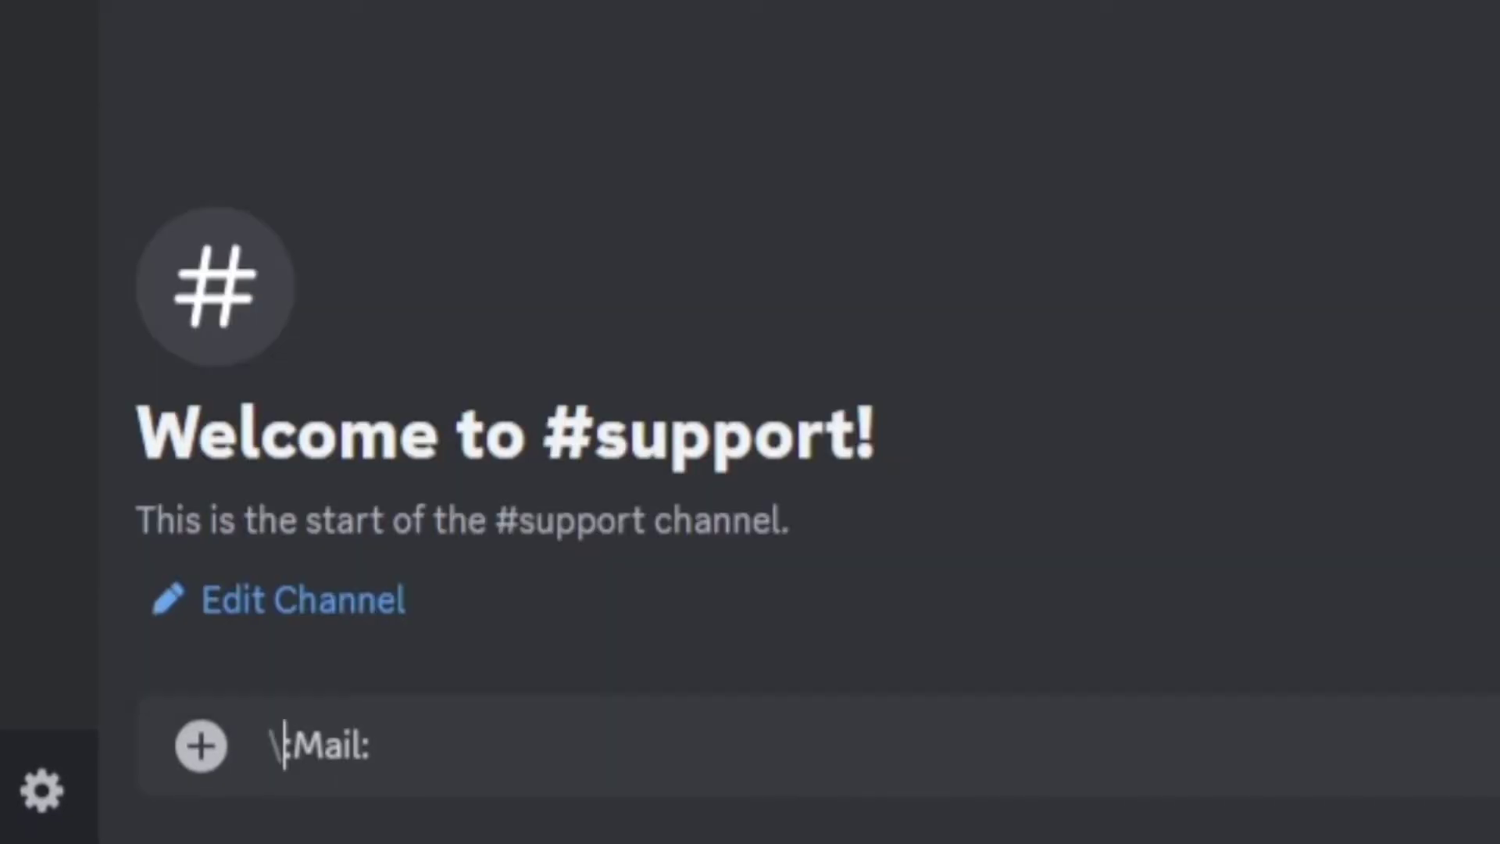
key(Return)
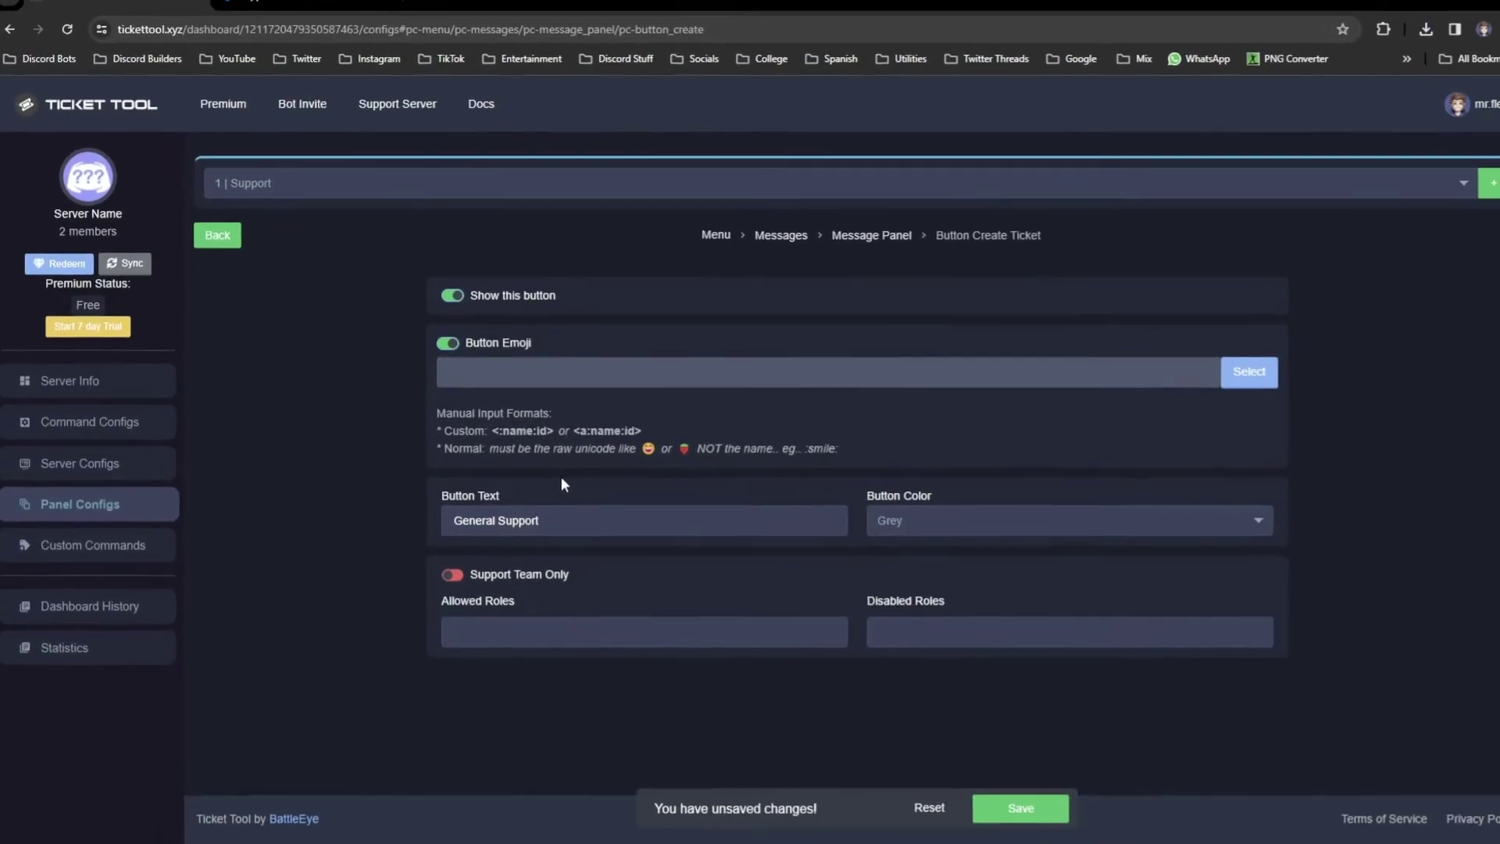
key(ctrl+v)
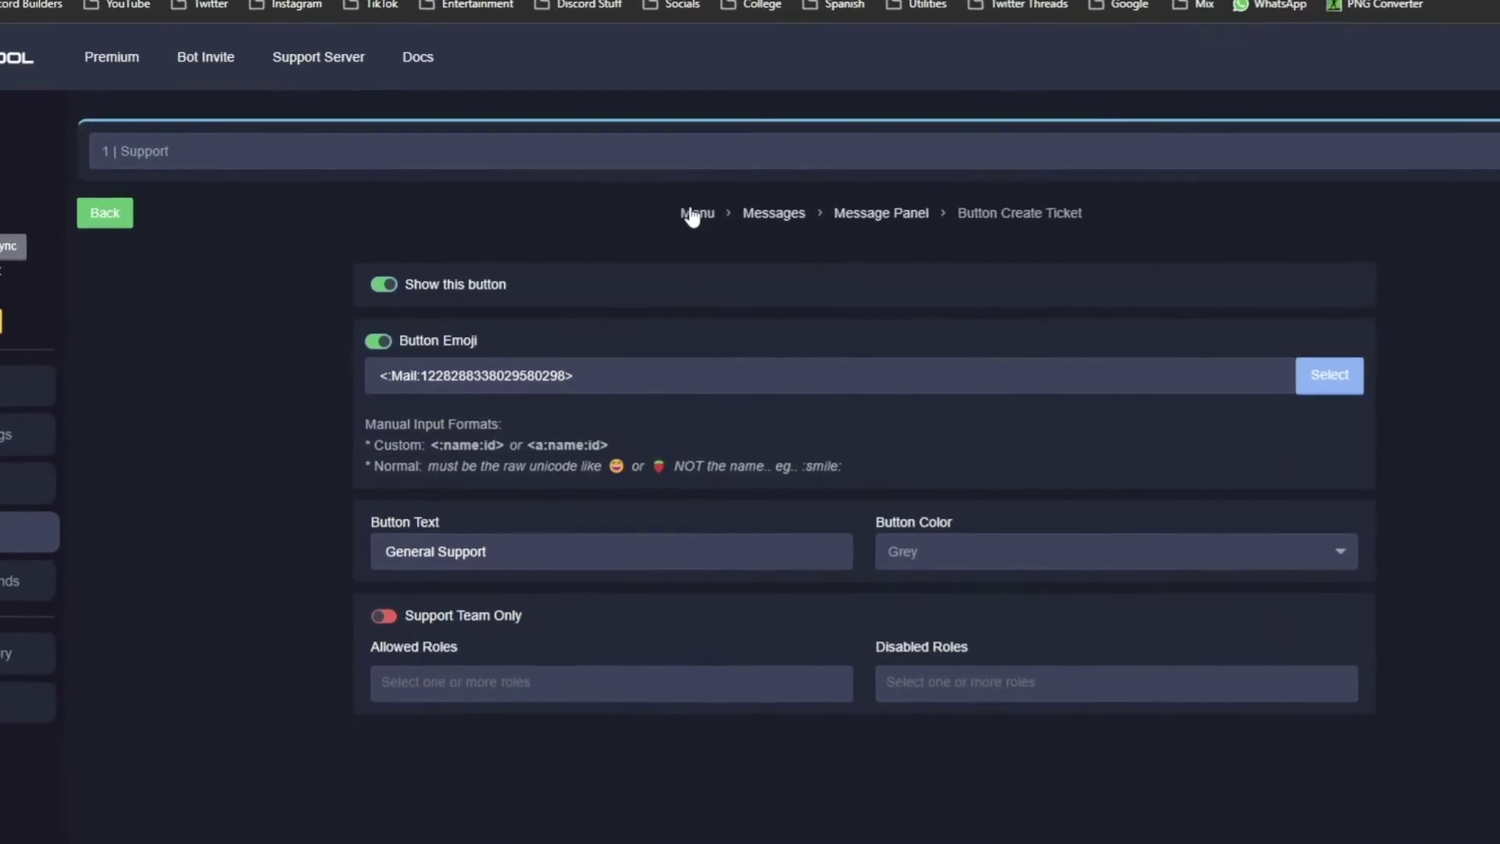
Send the Support panel message to the support channel and test its General Support button in Discord
click(692, 214)
click(812, 194)
click(595, 548)
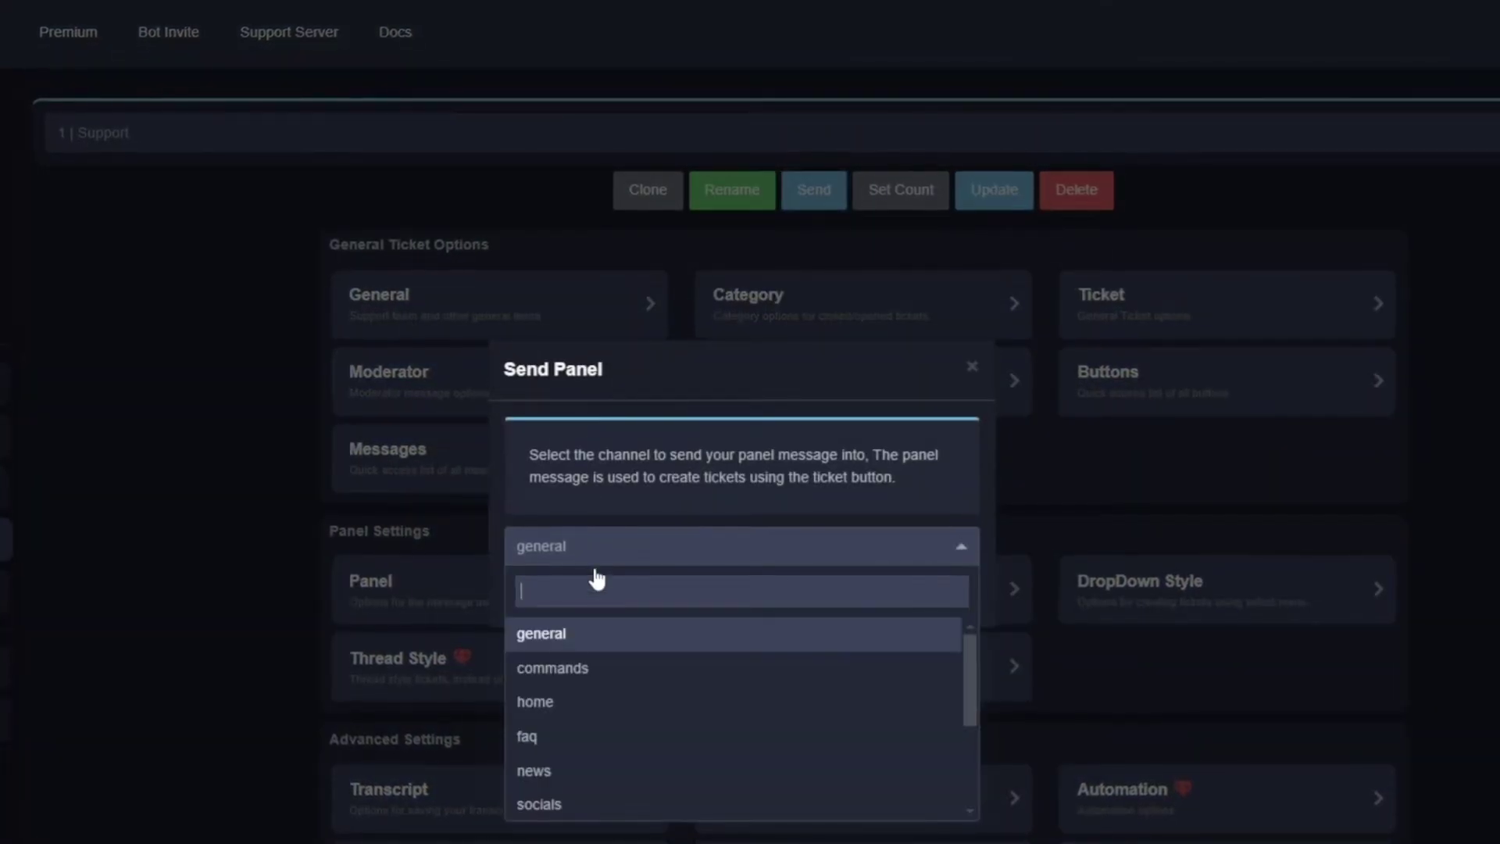
scroll(597, 703, down, 3)
click(606, 812)
click(930, 590)
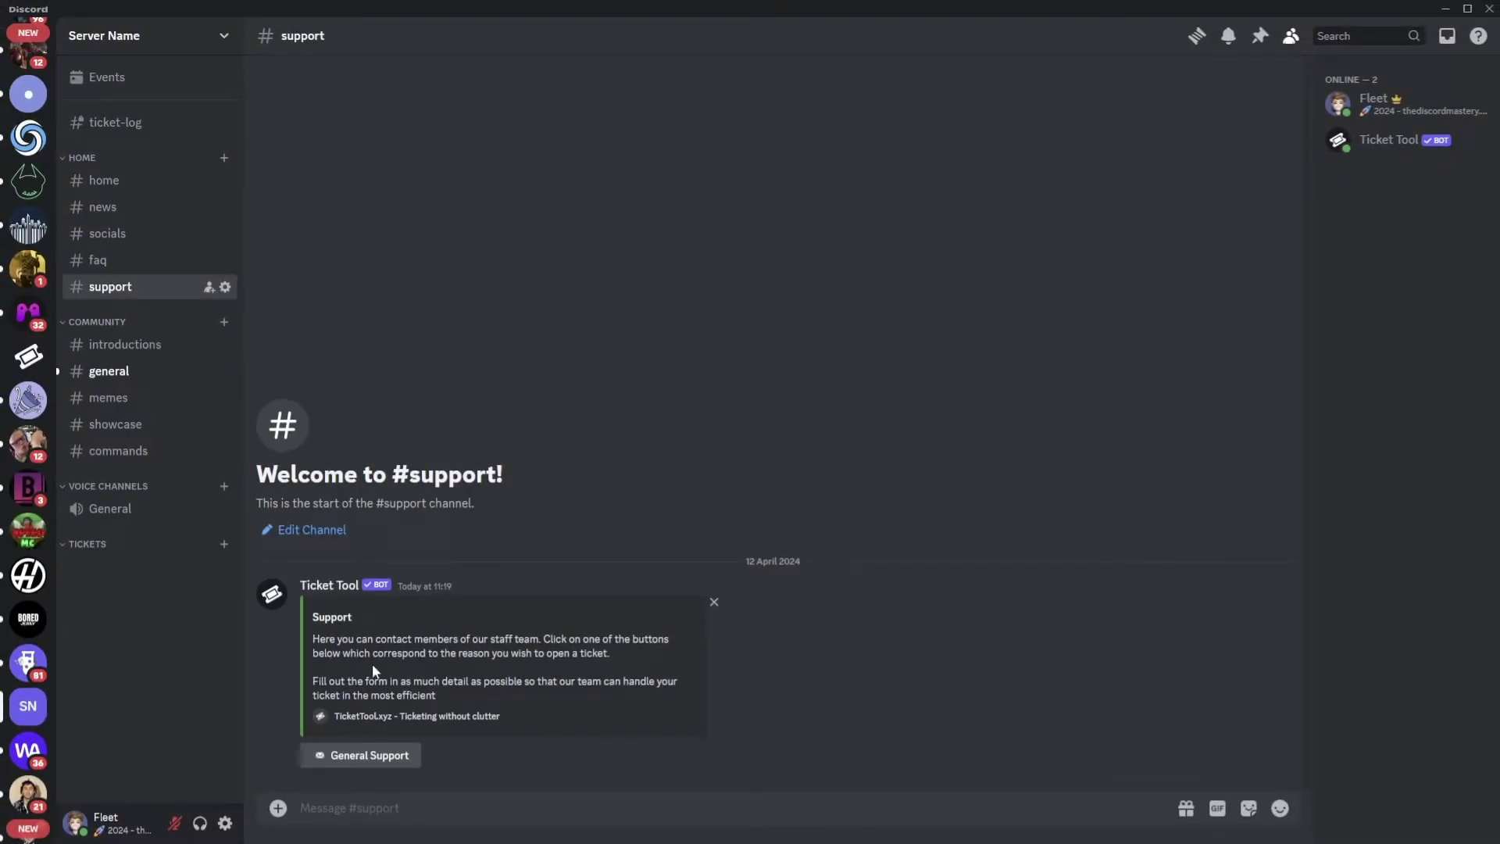
click(364, 756)
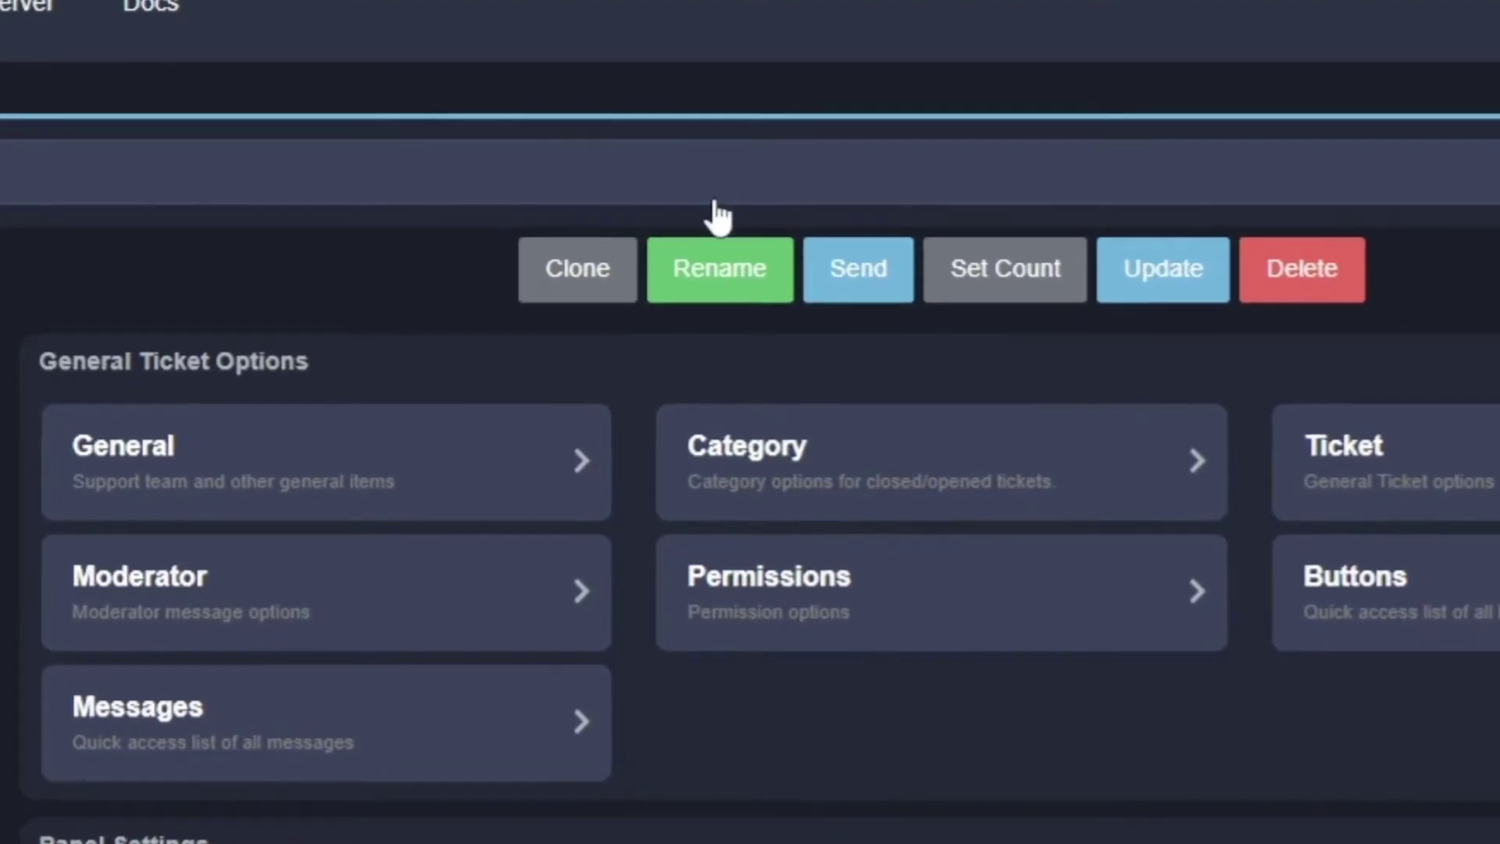
Rename the cloned Support panel to Report A User
click(693, 304)
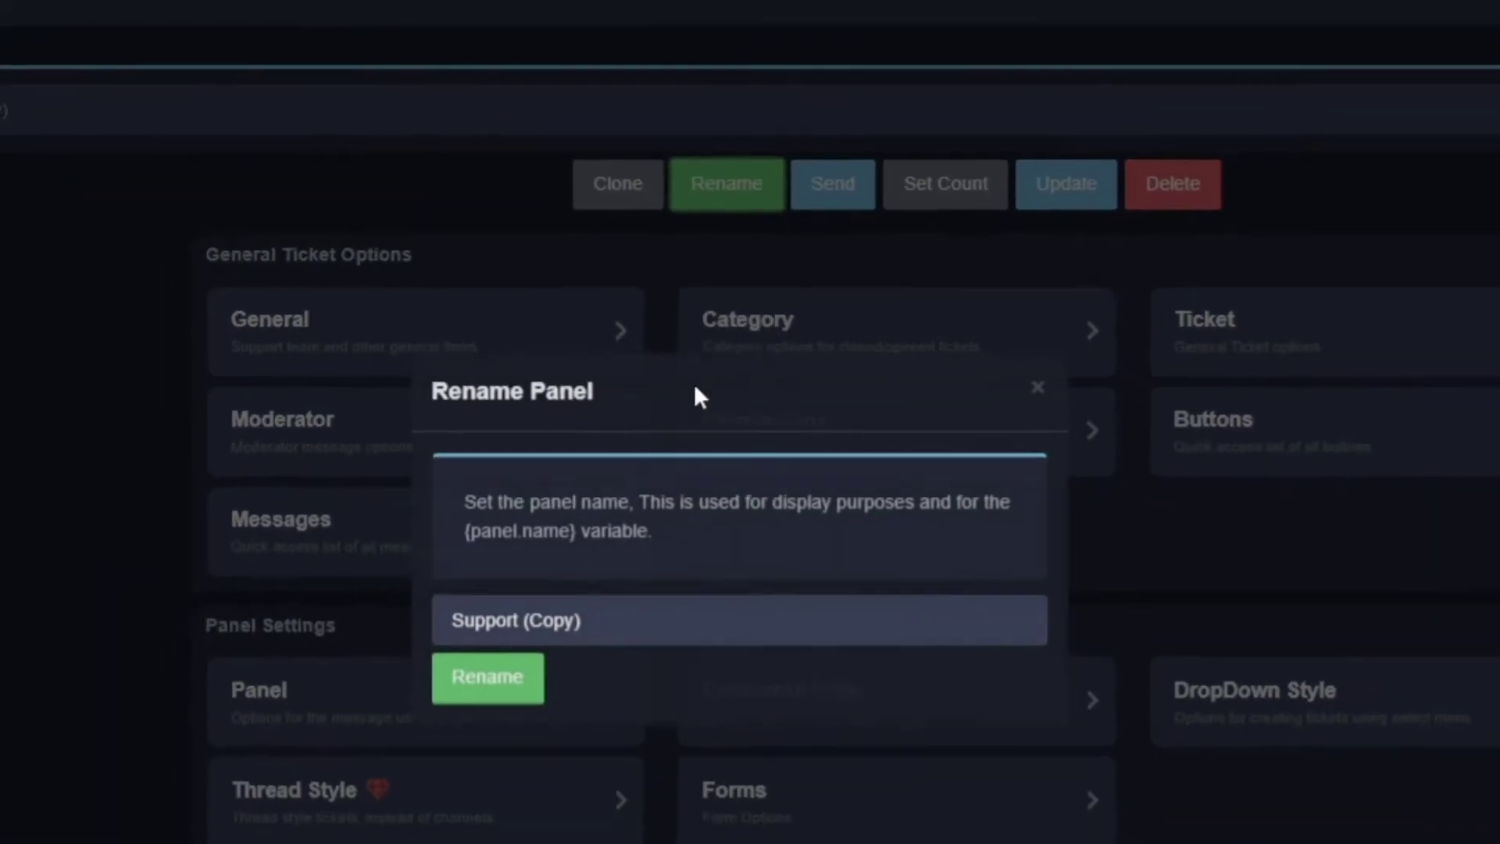
triple_click(698, 612)
text(R)
text(eport A User)
key(Return)
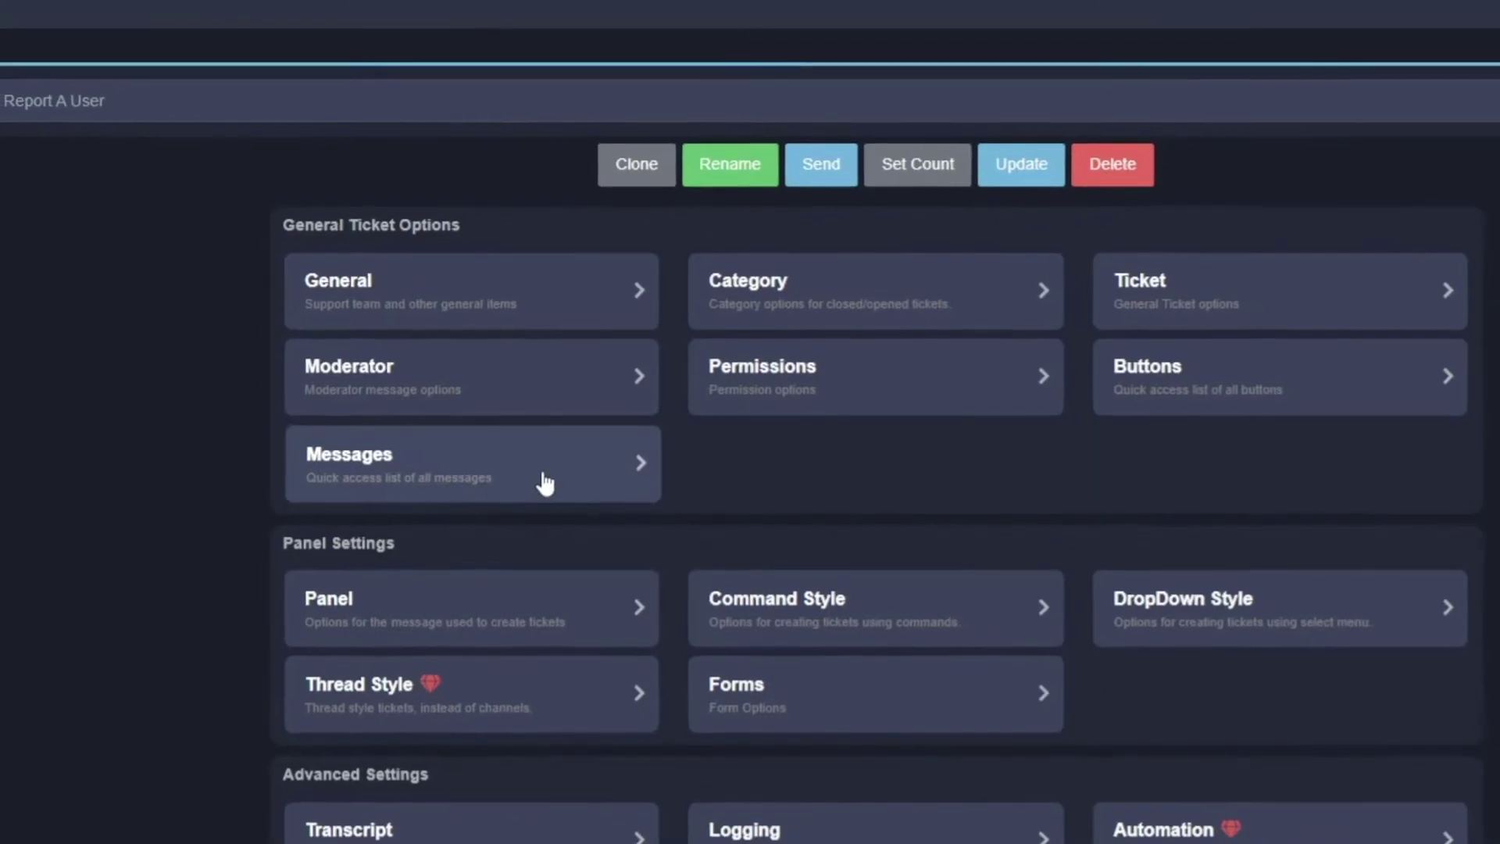
Open the Create Ticket button settings in the Report A User panel's message
click(543, 479)
click(625, 301)
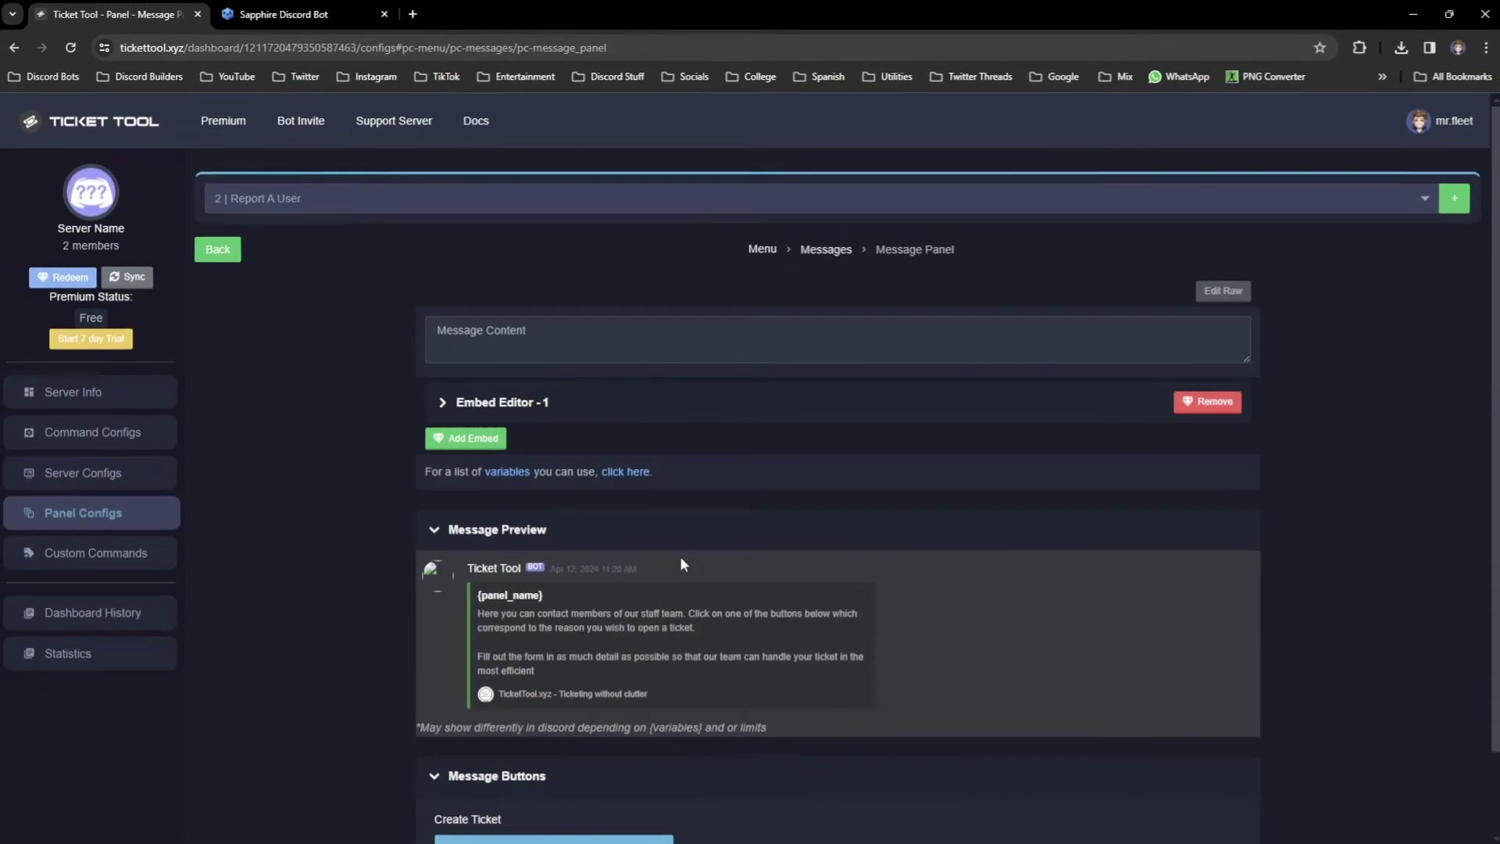
scroll(626, 642, down, 2)
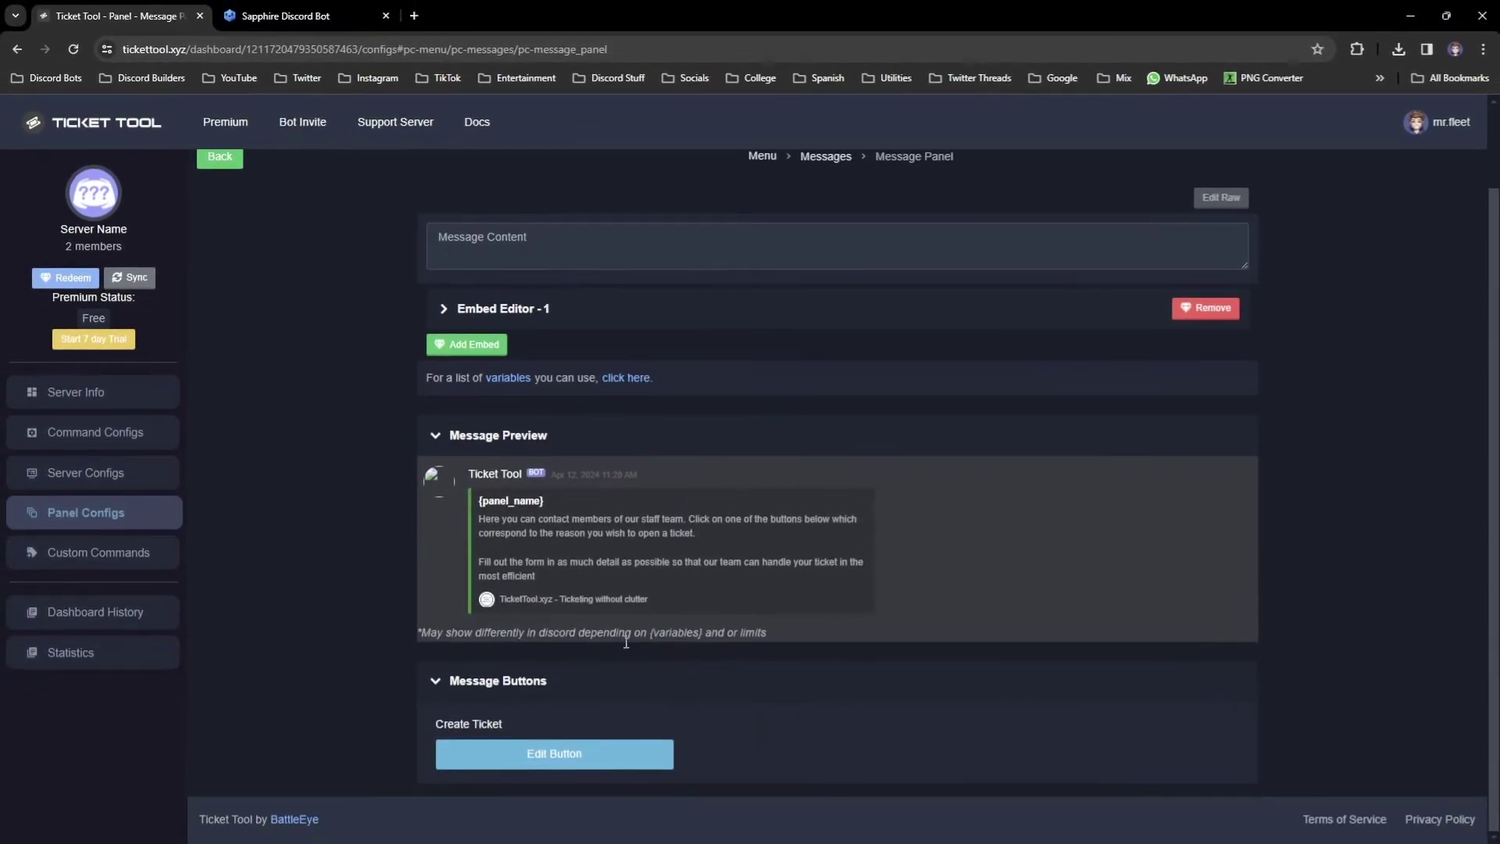
click(570, 742)
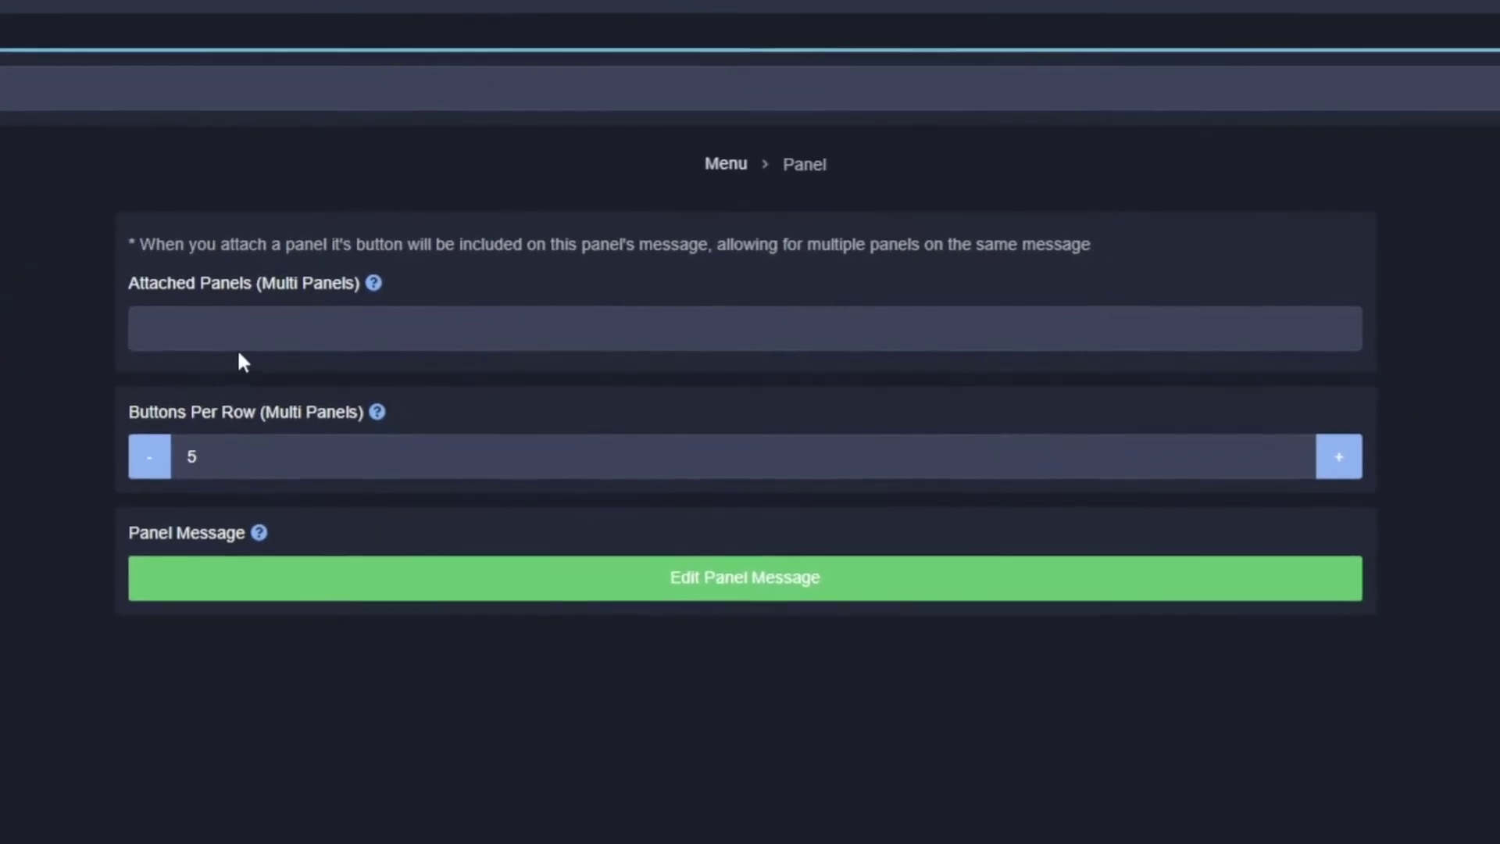
Attach the Report A User panel to the Support panel as a multi panel and save the change
click(238, 333)
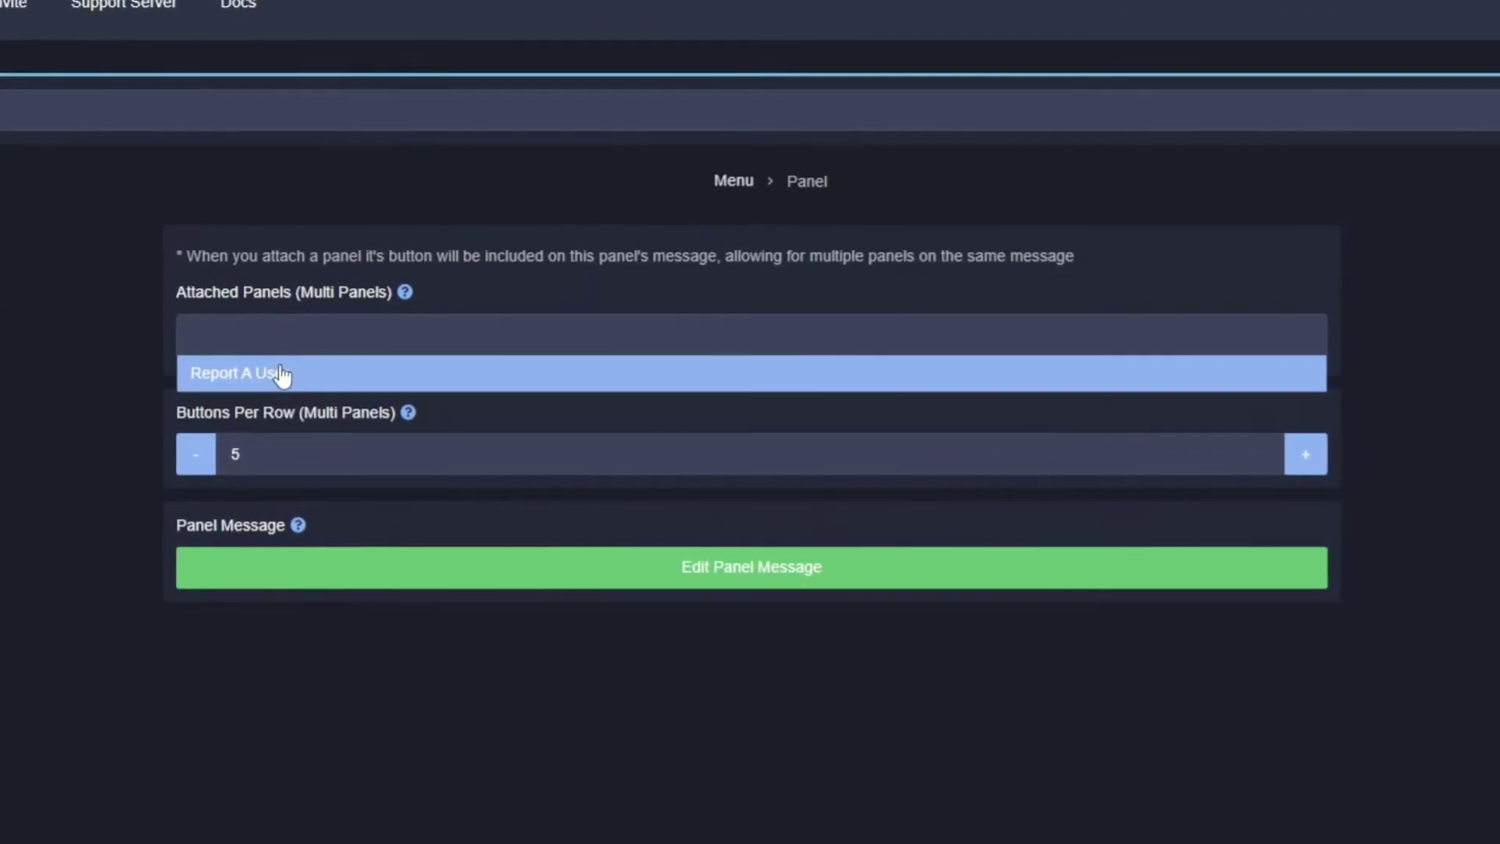
click(281, 375)
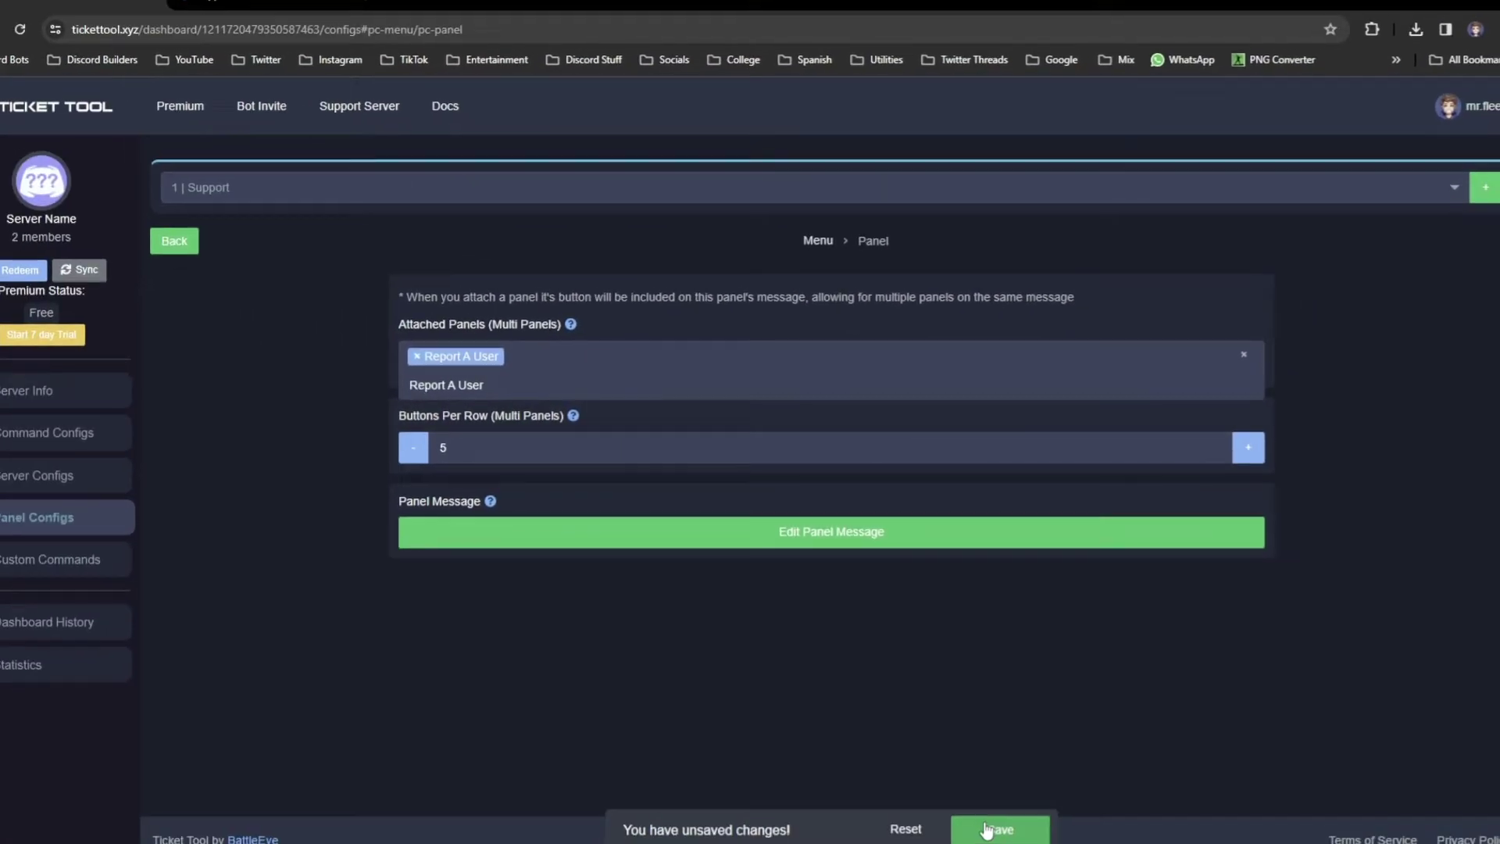
click(733, 181)
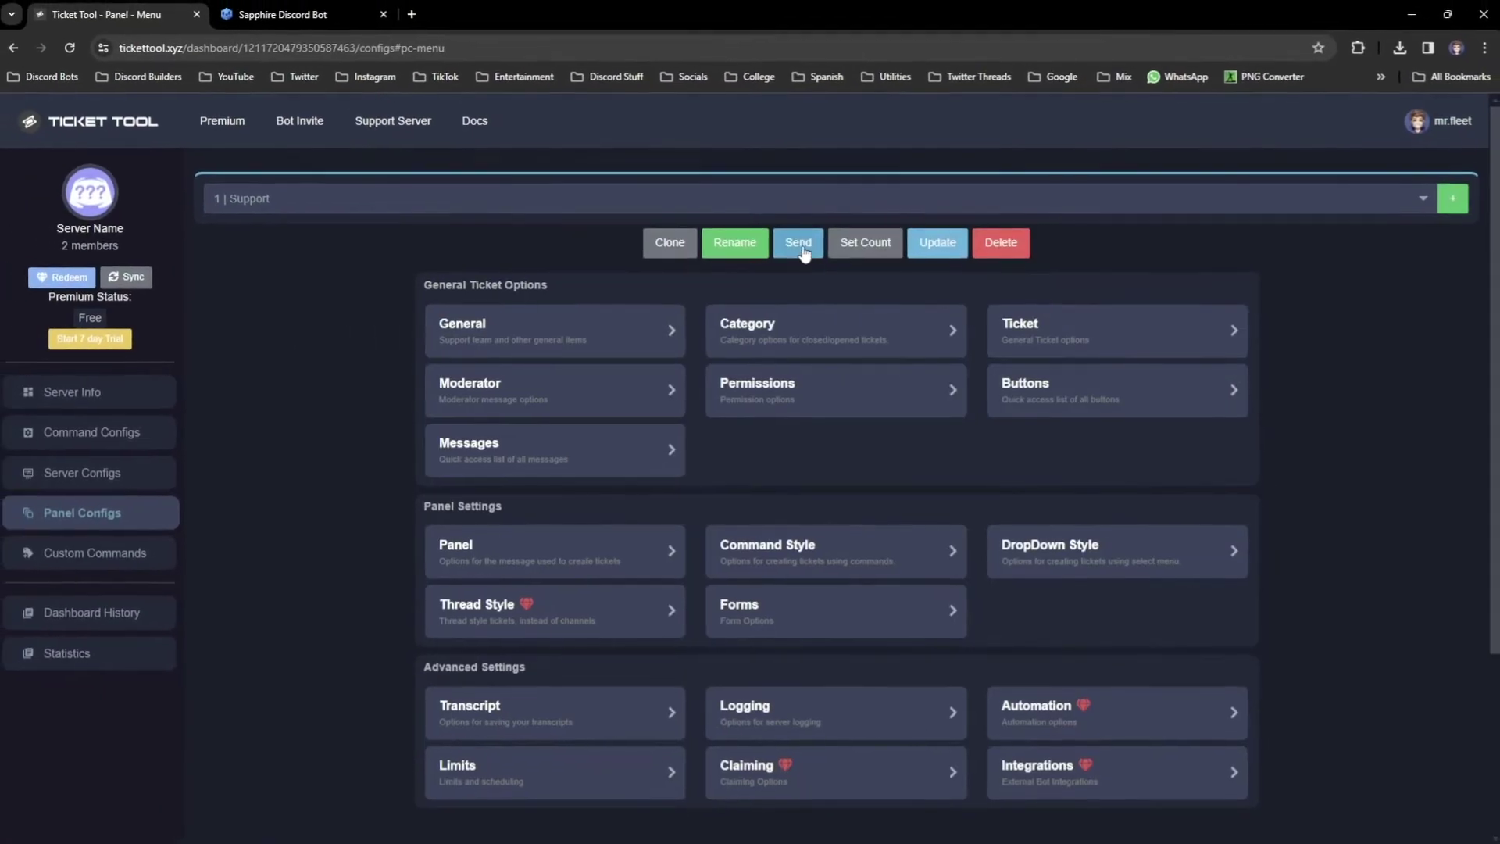
Send the combined Support panel message to the support channel
click(802, 249)
click(677, 531)
click(656, 713)
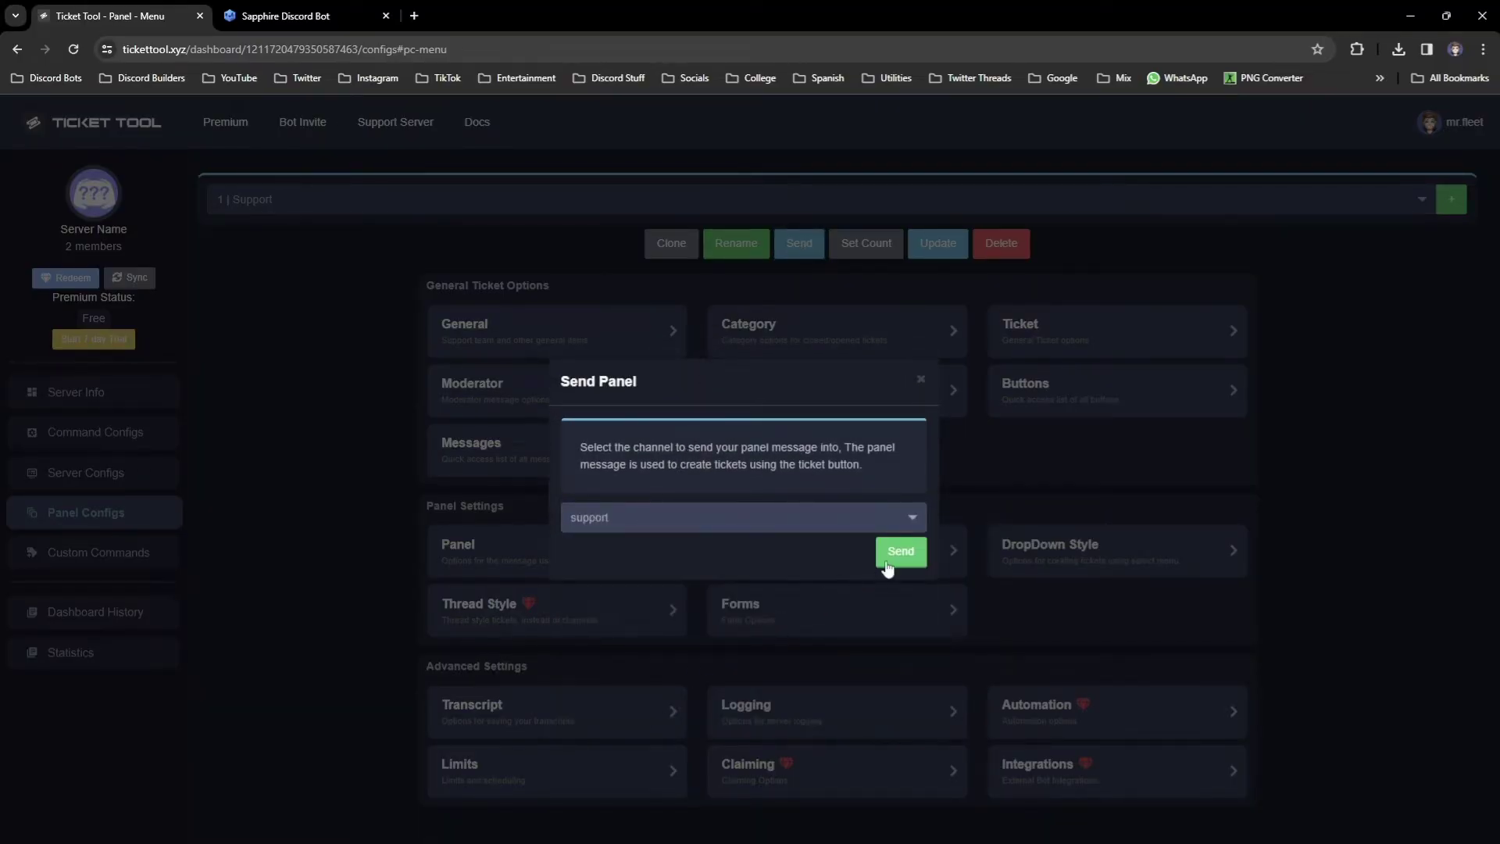
click(901, 551)
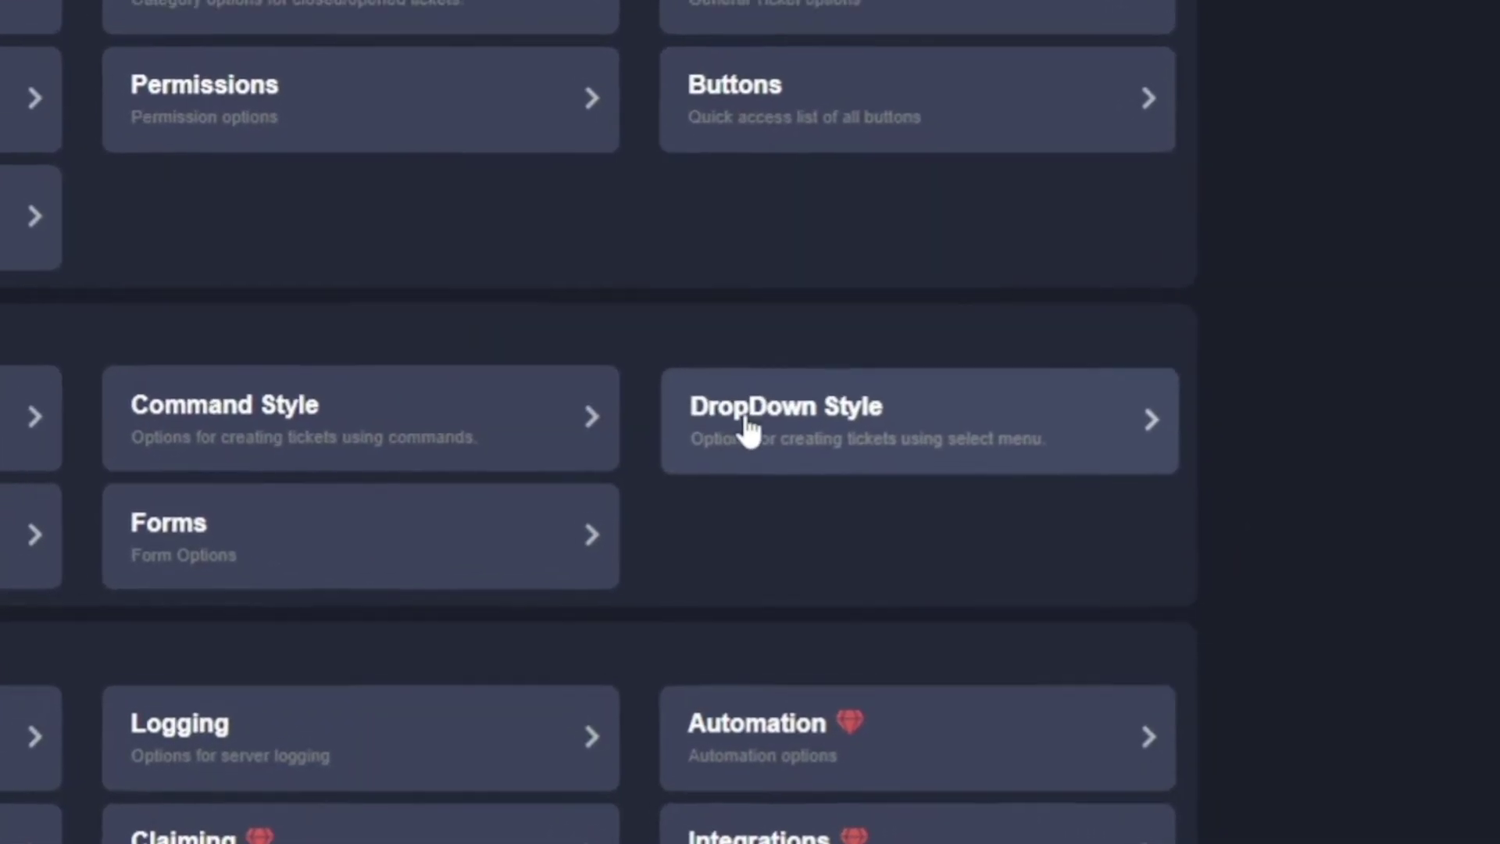
Enable the dropdown style for the Support panel, resend it to the support channel and check its options in Discord
click(731, 420)
click(102, 294)
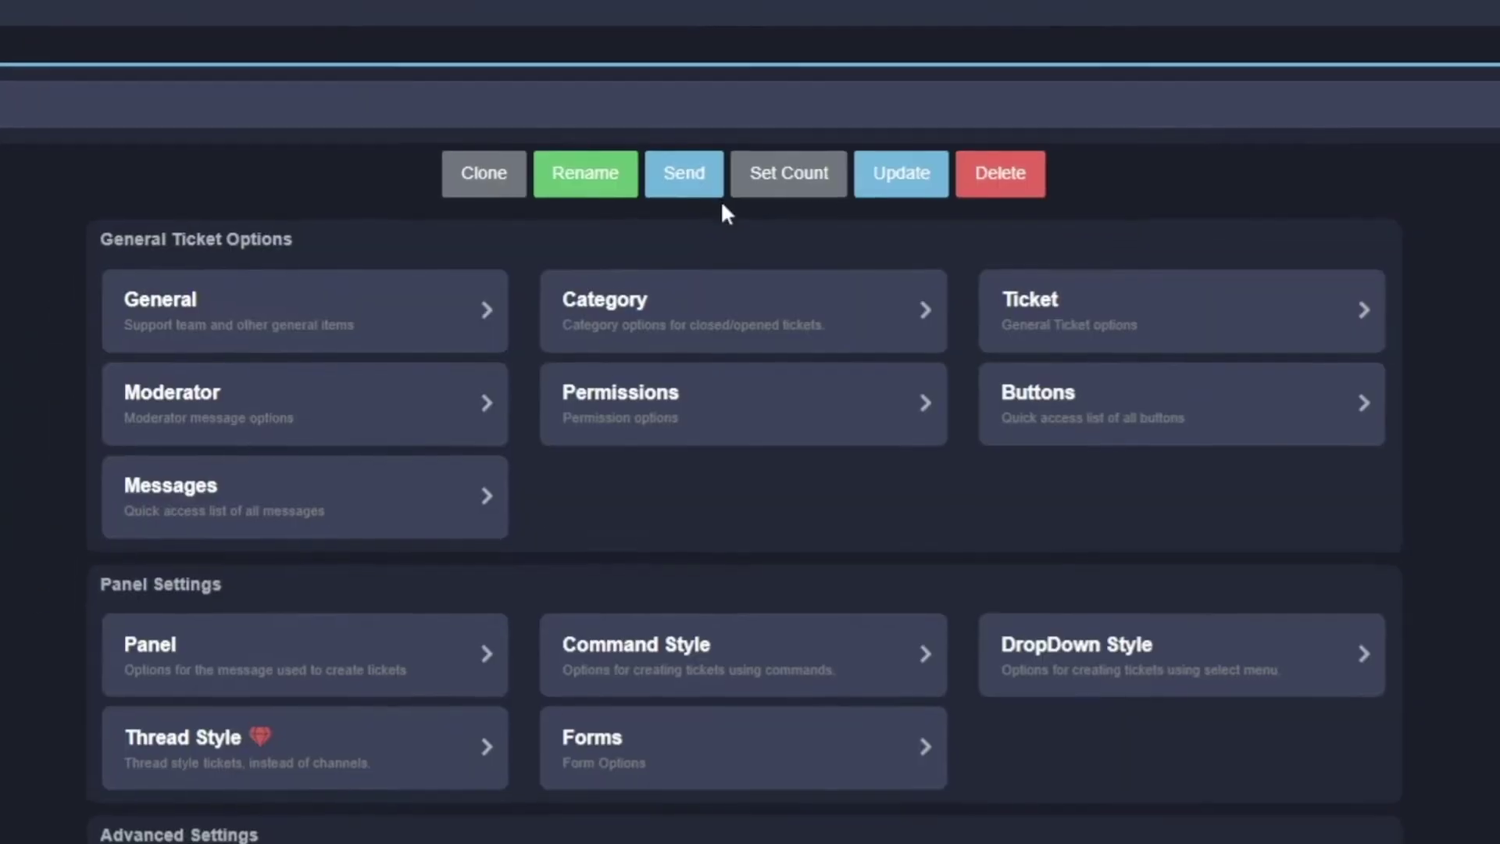
click(686, 172)
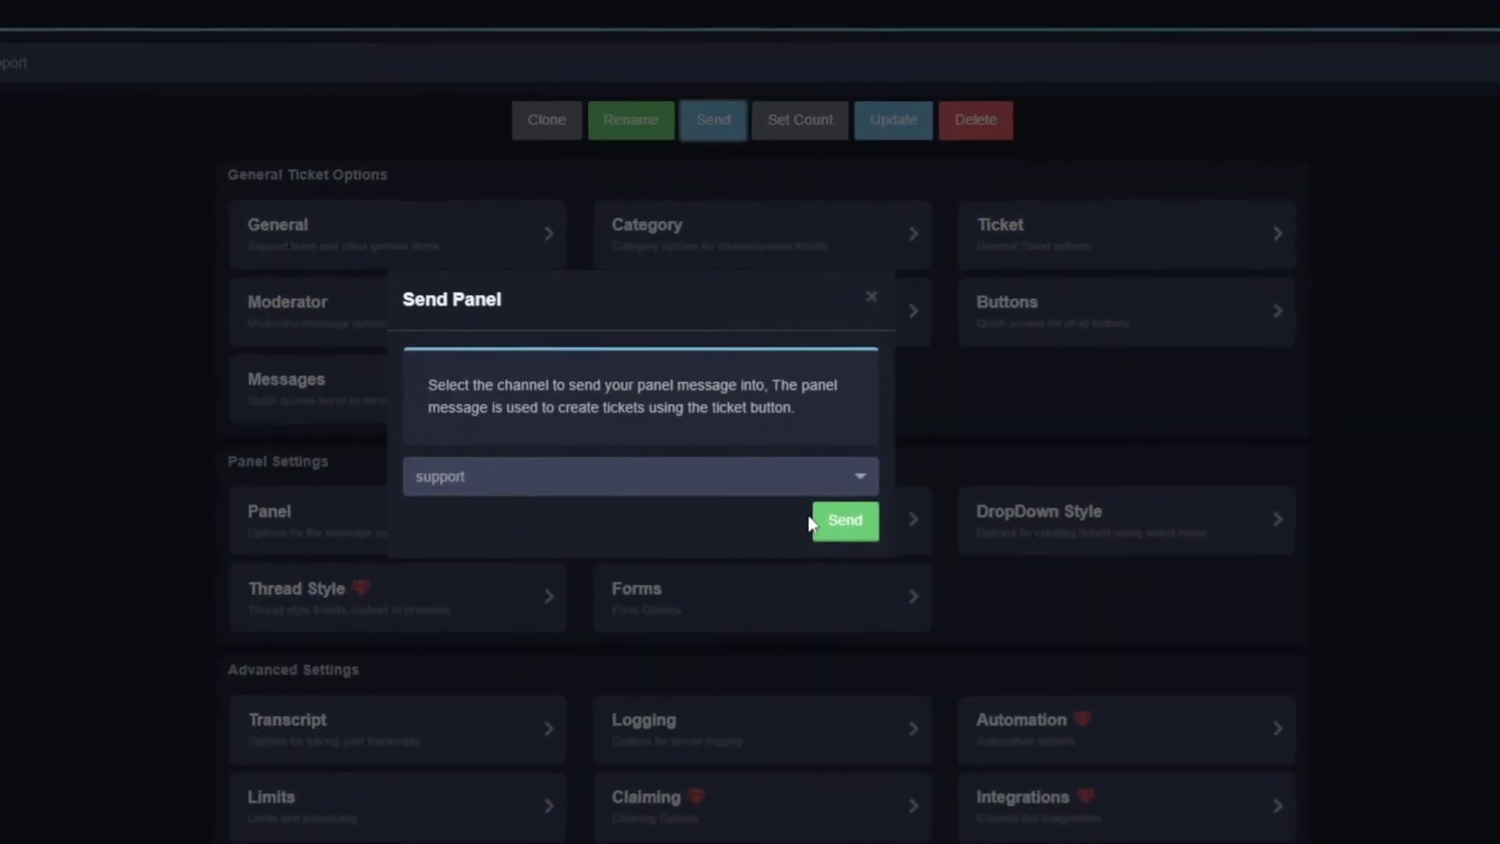
click(843, 519)
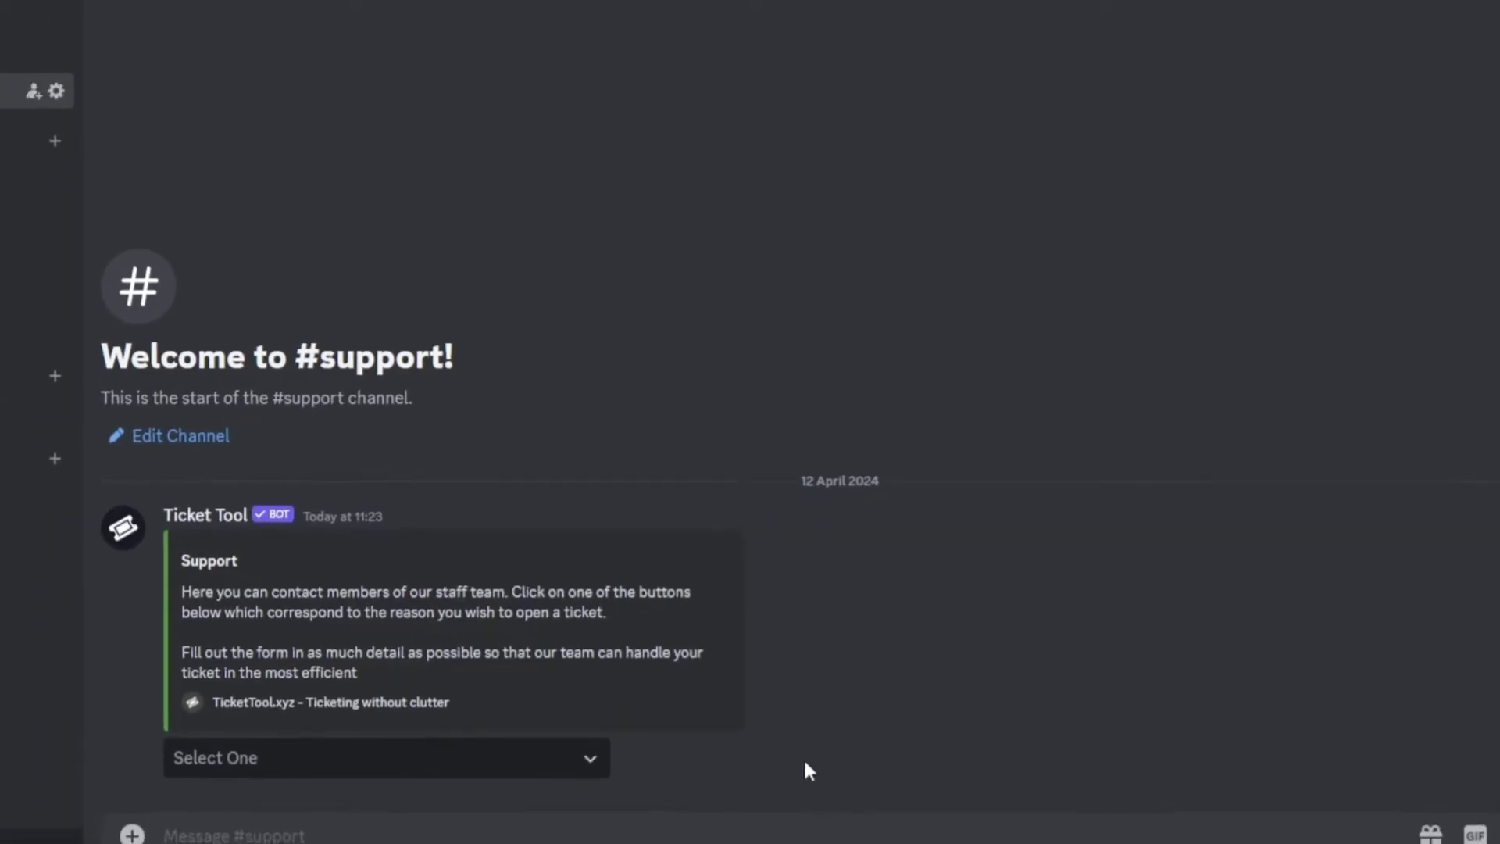
click(525, 768)
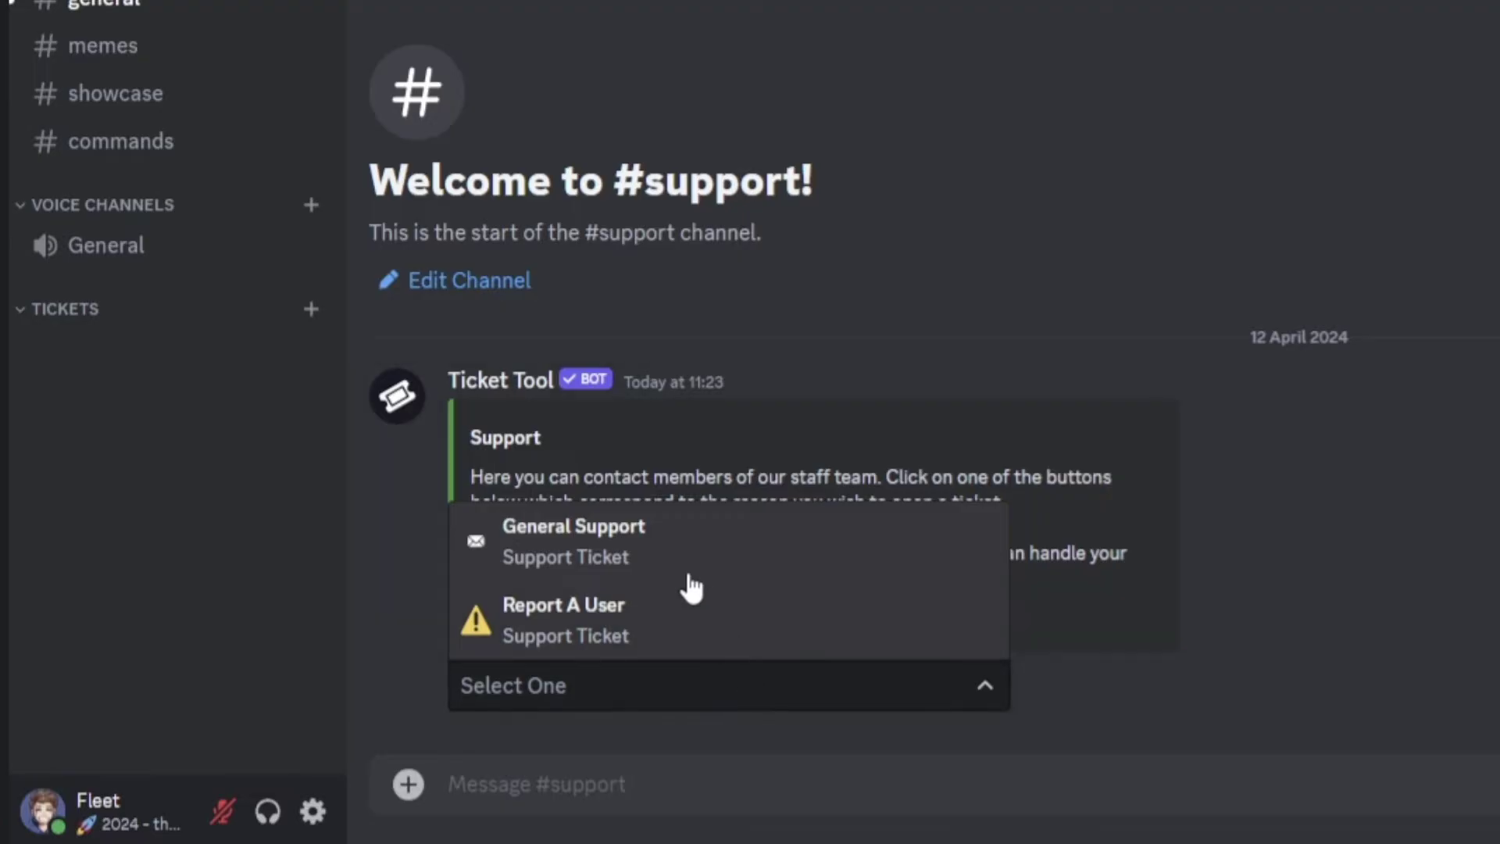
click(1137, 670)
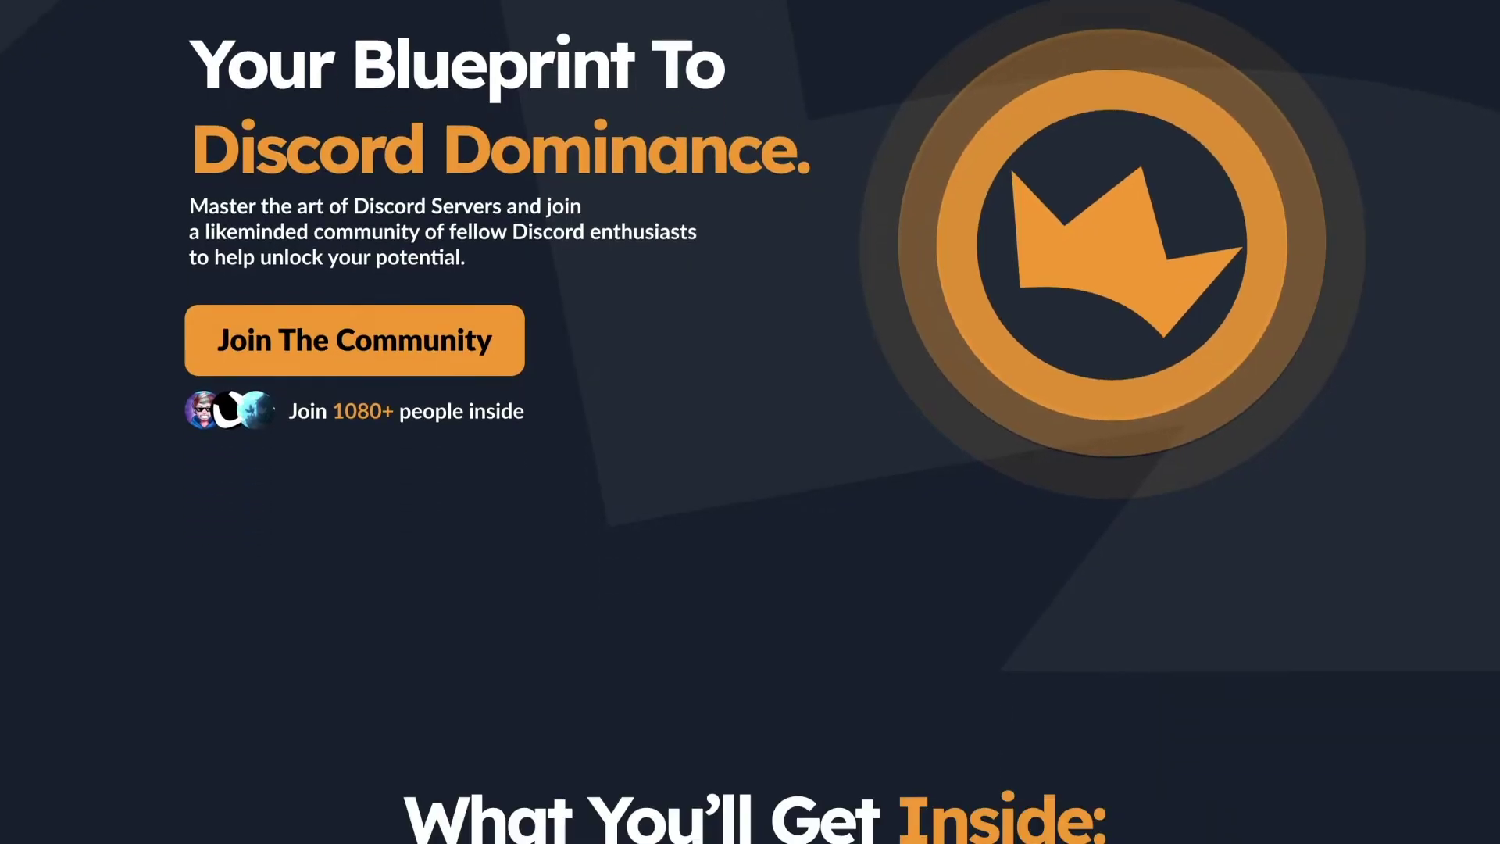
scroll(750, 422, down, 8)
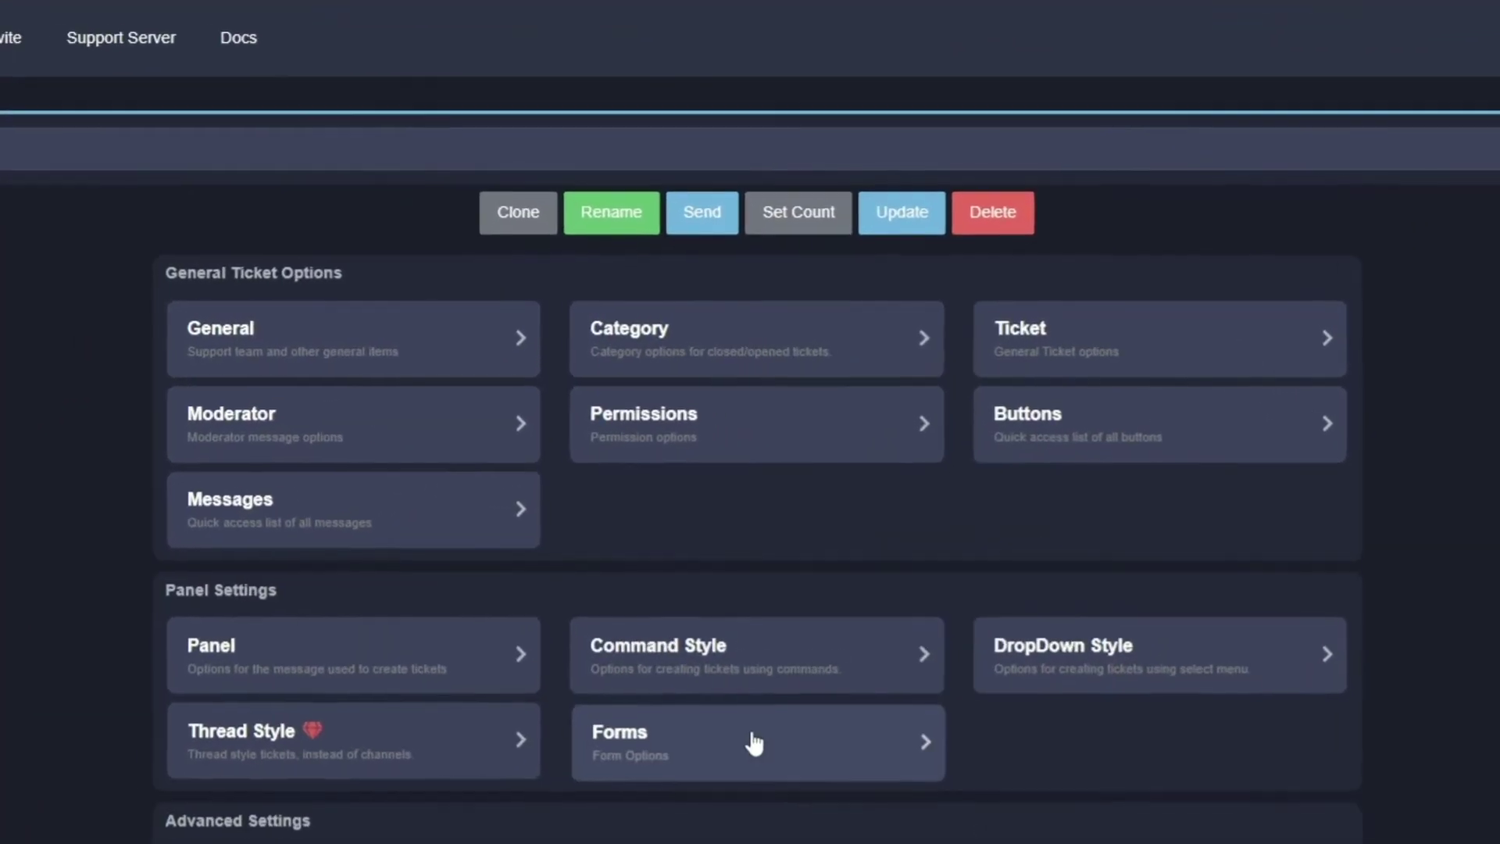
Open the Support panel's form settings and try to clear the form title
click(754, 742)
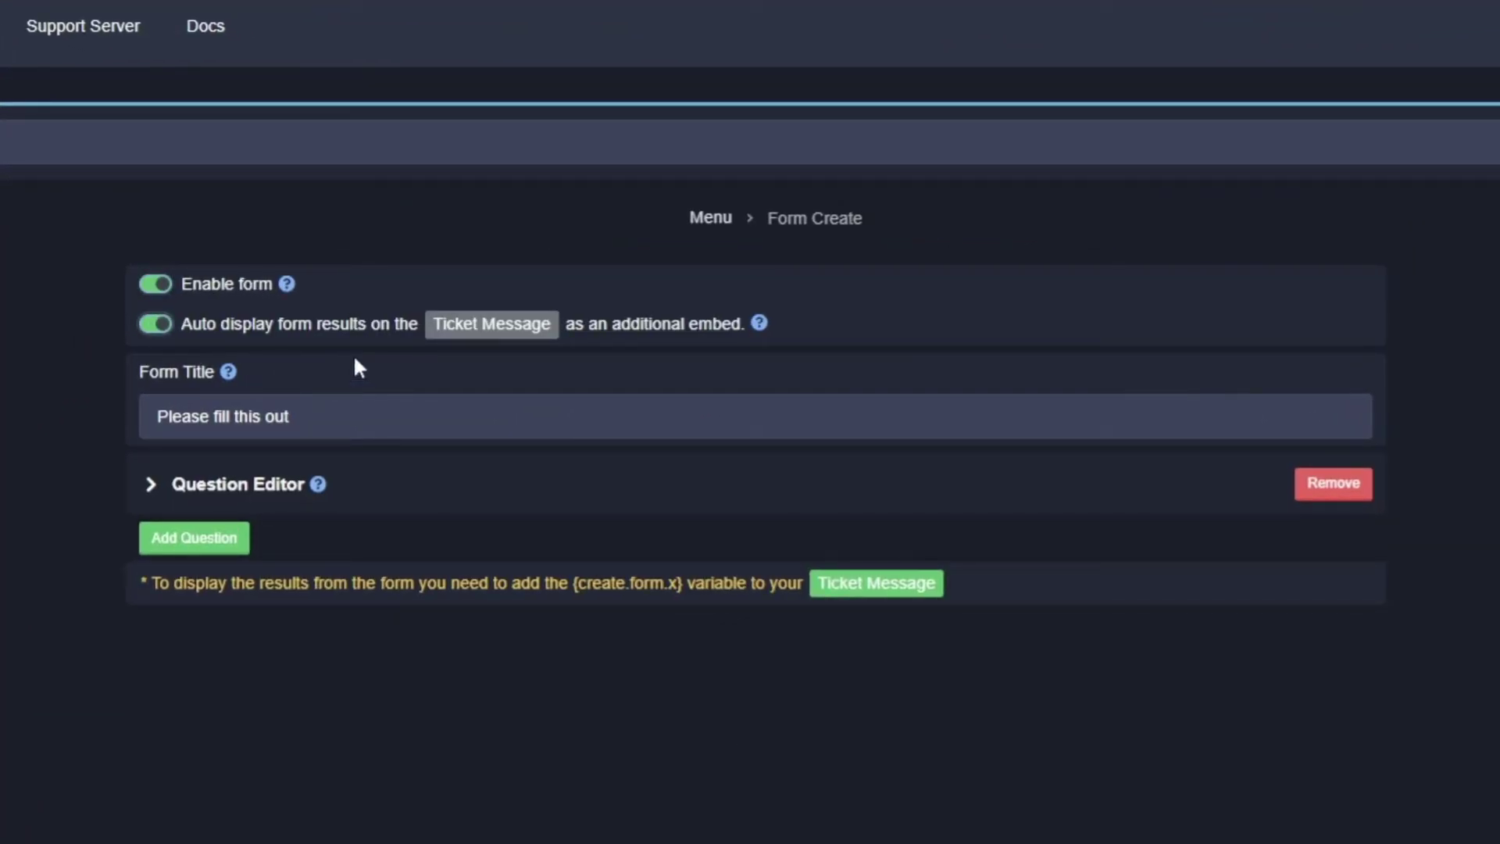
click(312, 406)
key(ctrl+a)
key(BackSpace)
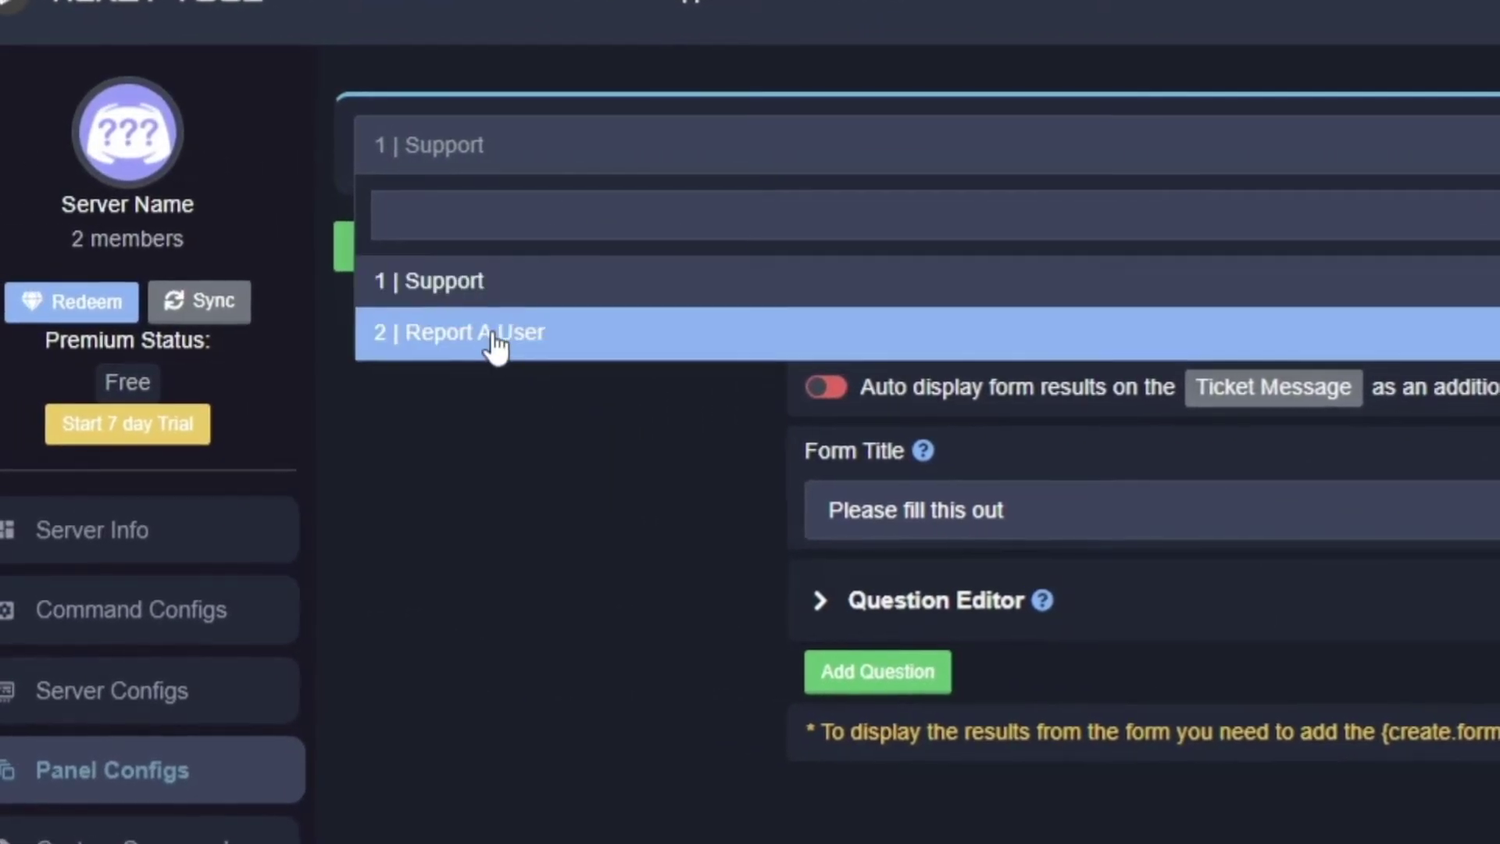
Switch to the Report A User panel, enable its form with auto-displayed results, and title the form "Report A User"
click(474, 335)
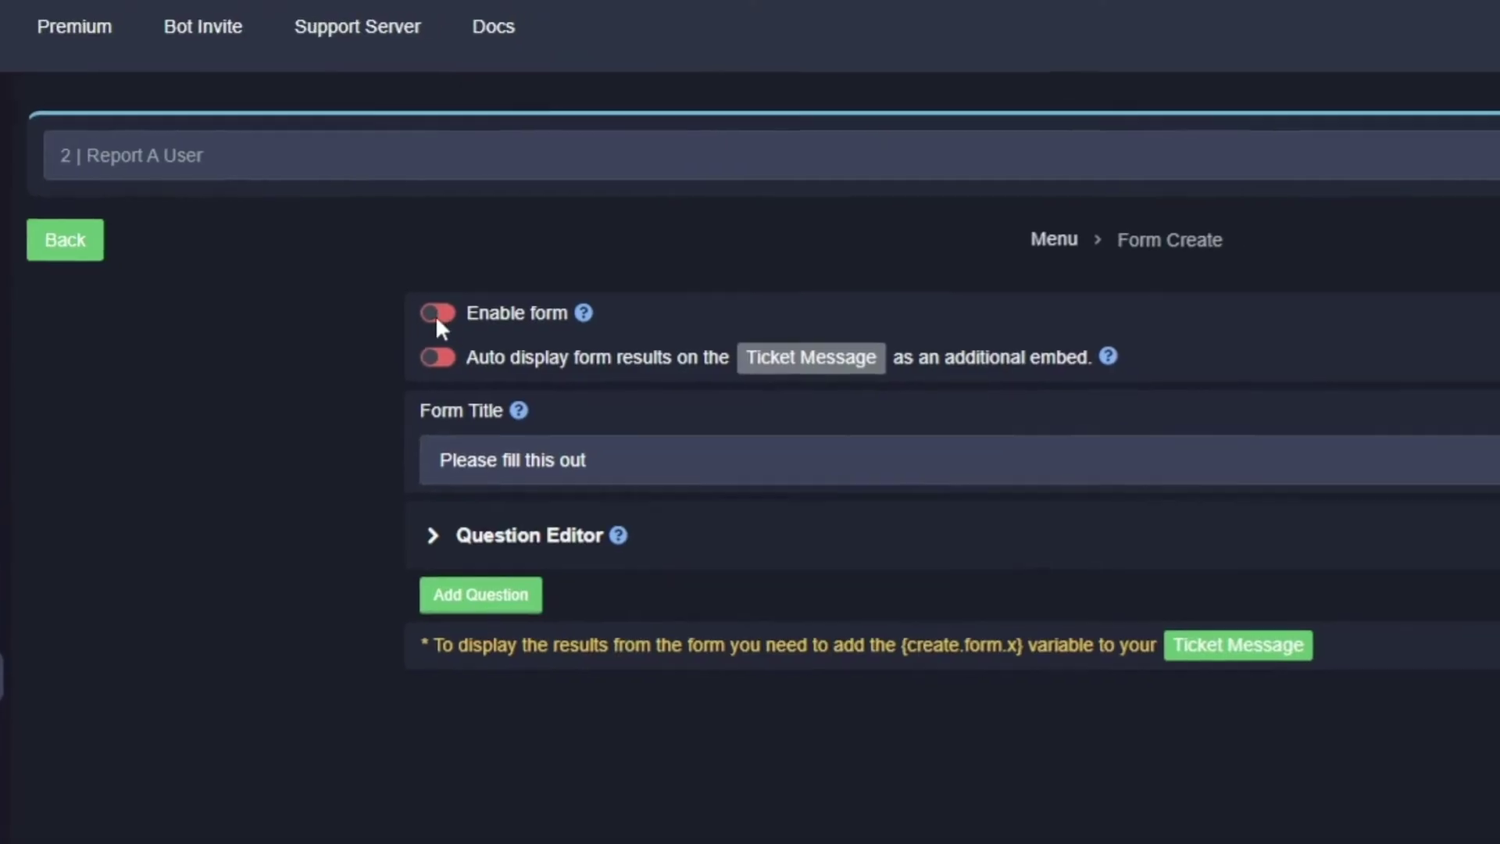
click(765, 331)
click(765, 382)
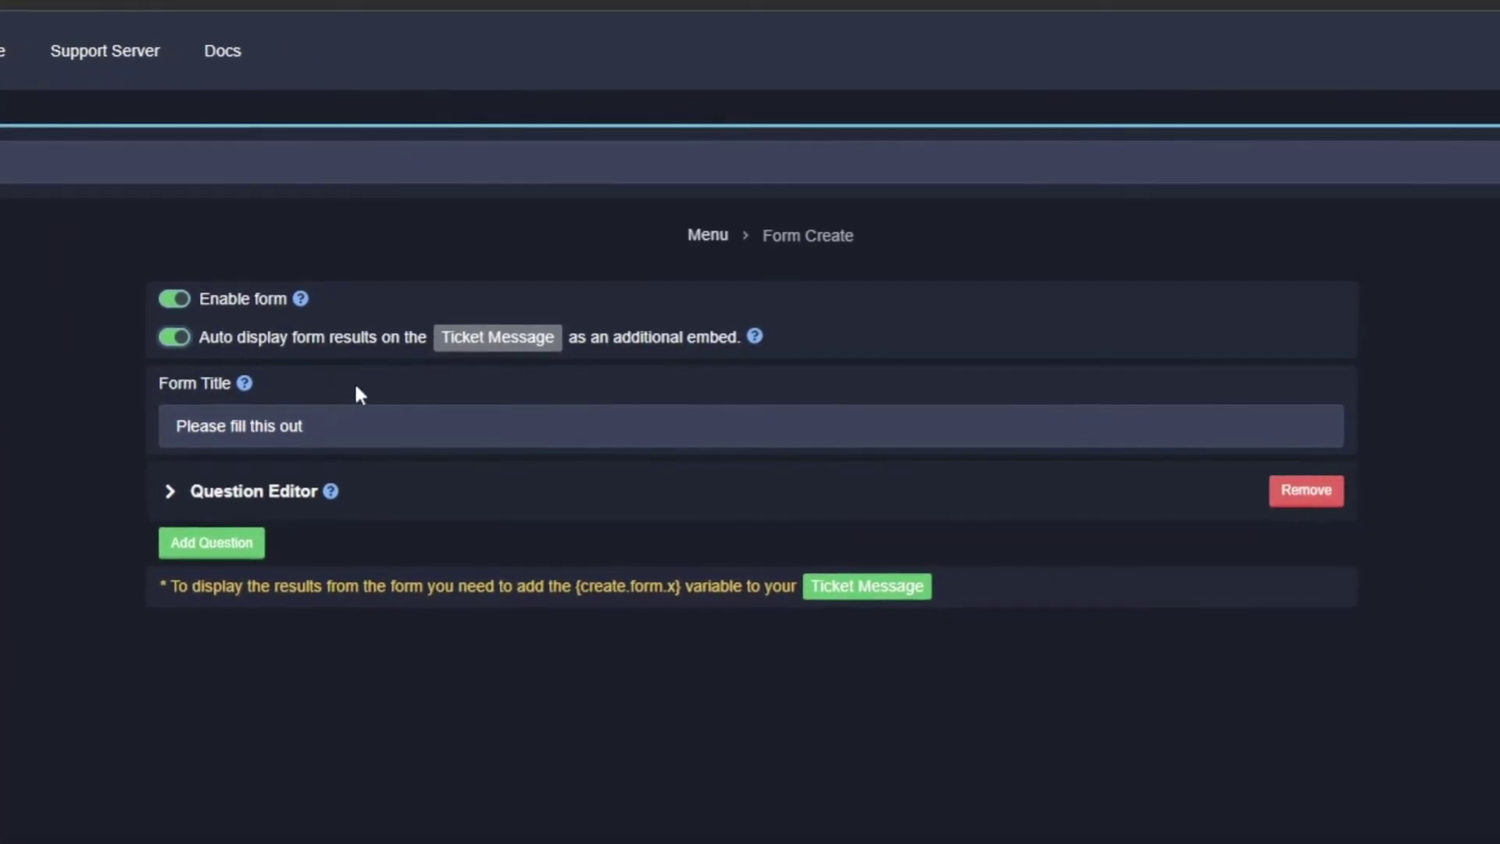
click(367, 430)
text(Report A User)
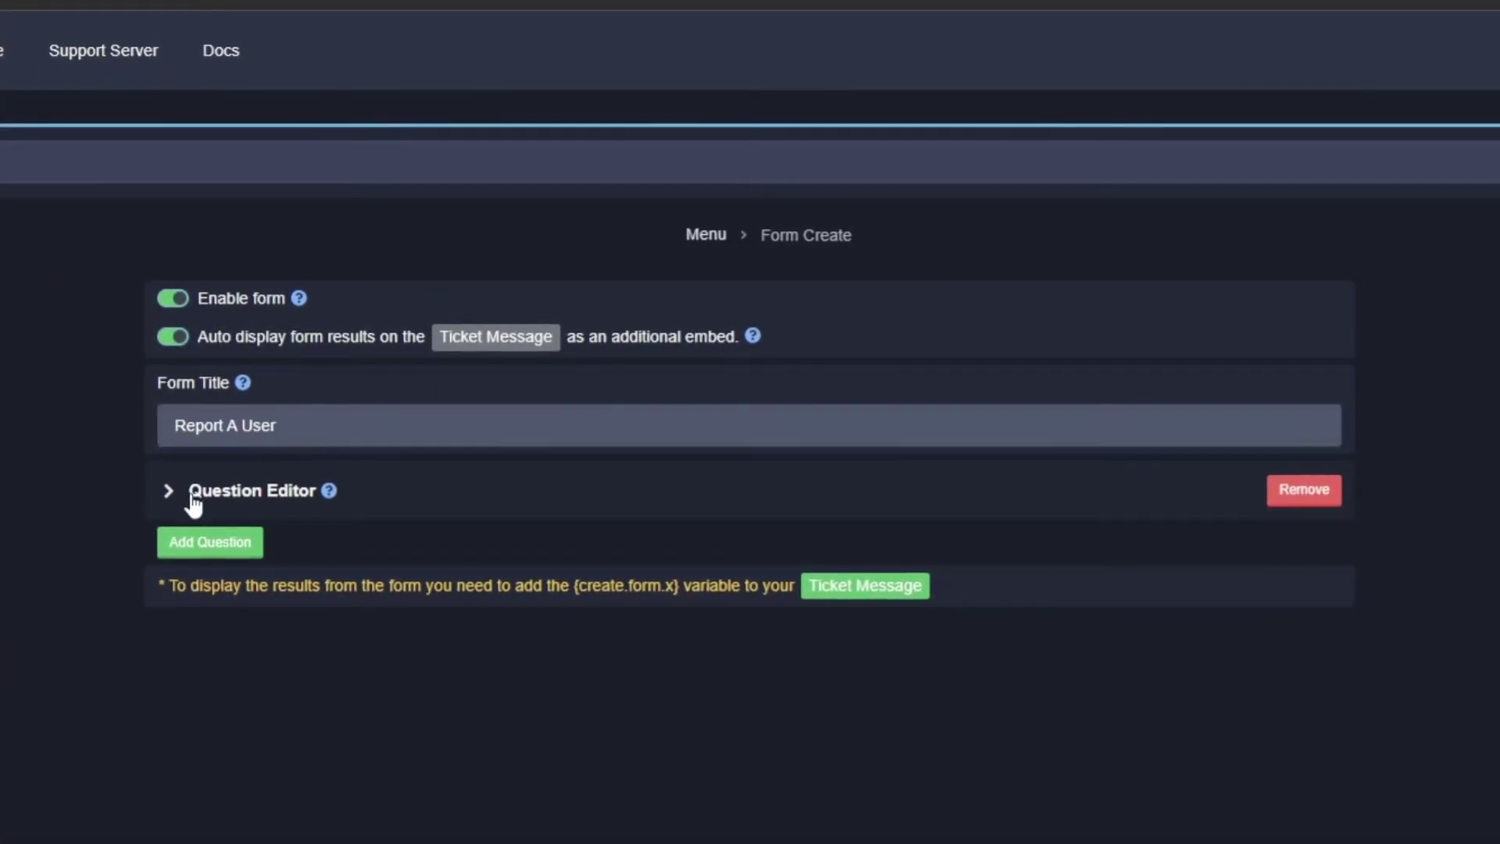
click(191, 494)
triple_click(322, 595)
key(BackSpace)
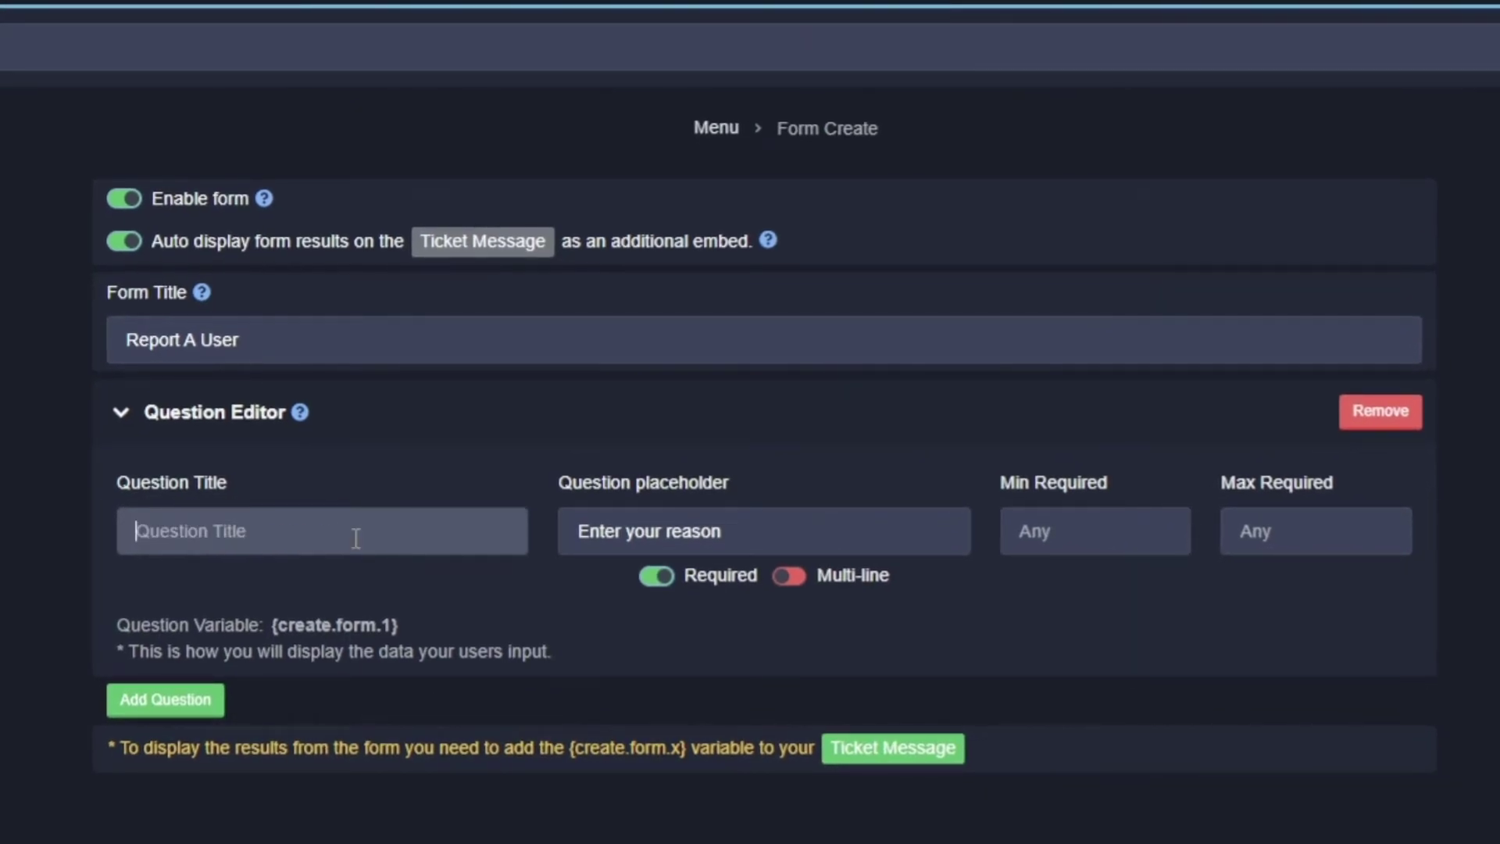
text(Which user are you reporting?)
click(763, 540)
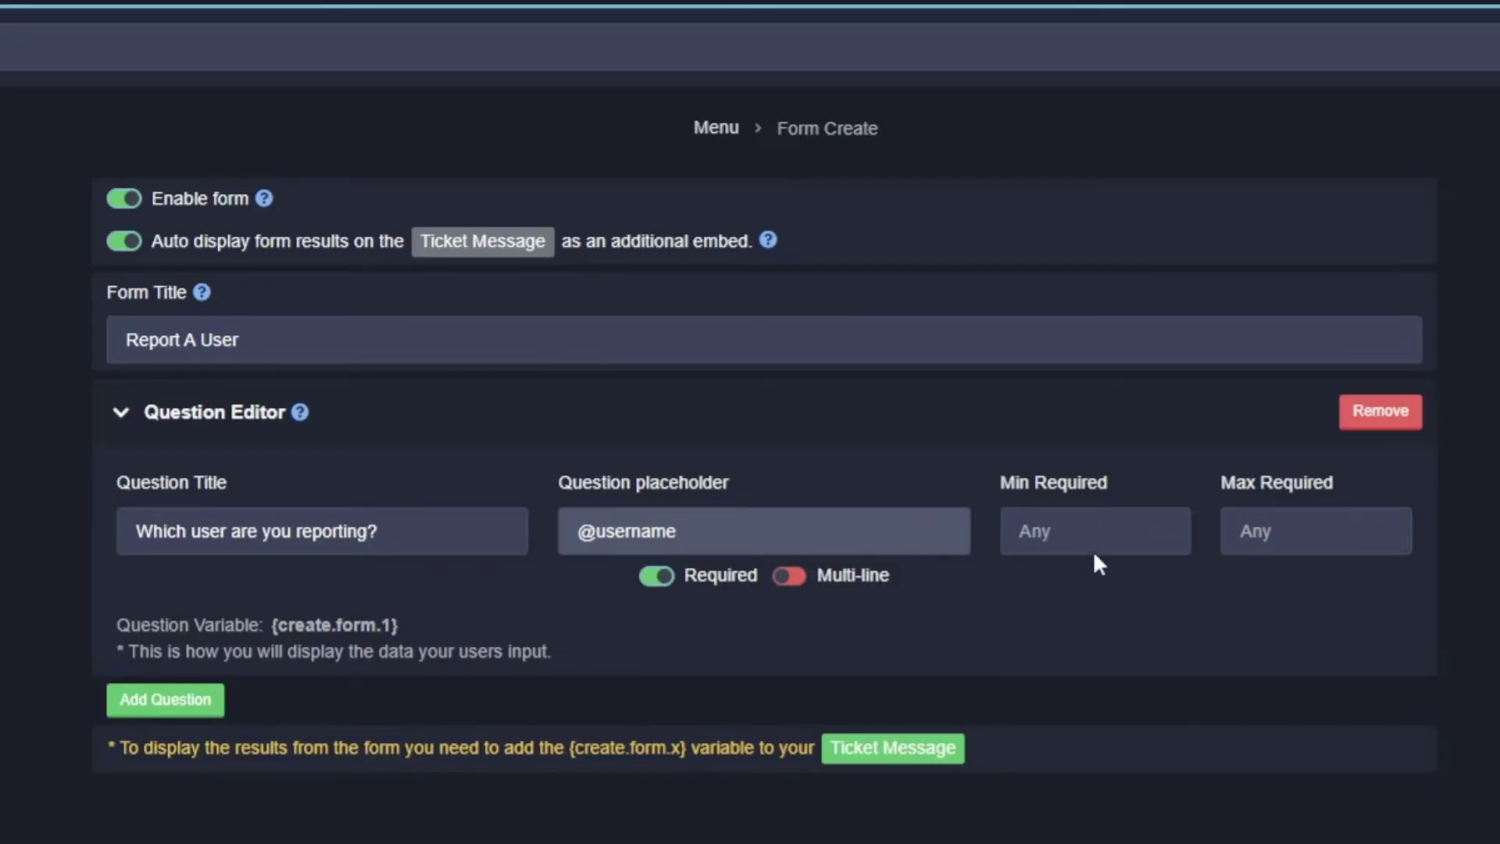
click(664, 575)
click(664, 573)
click(807, 585)
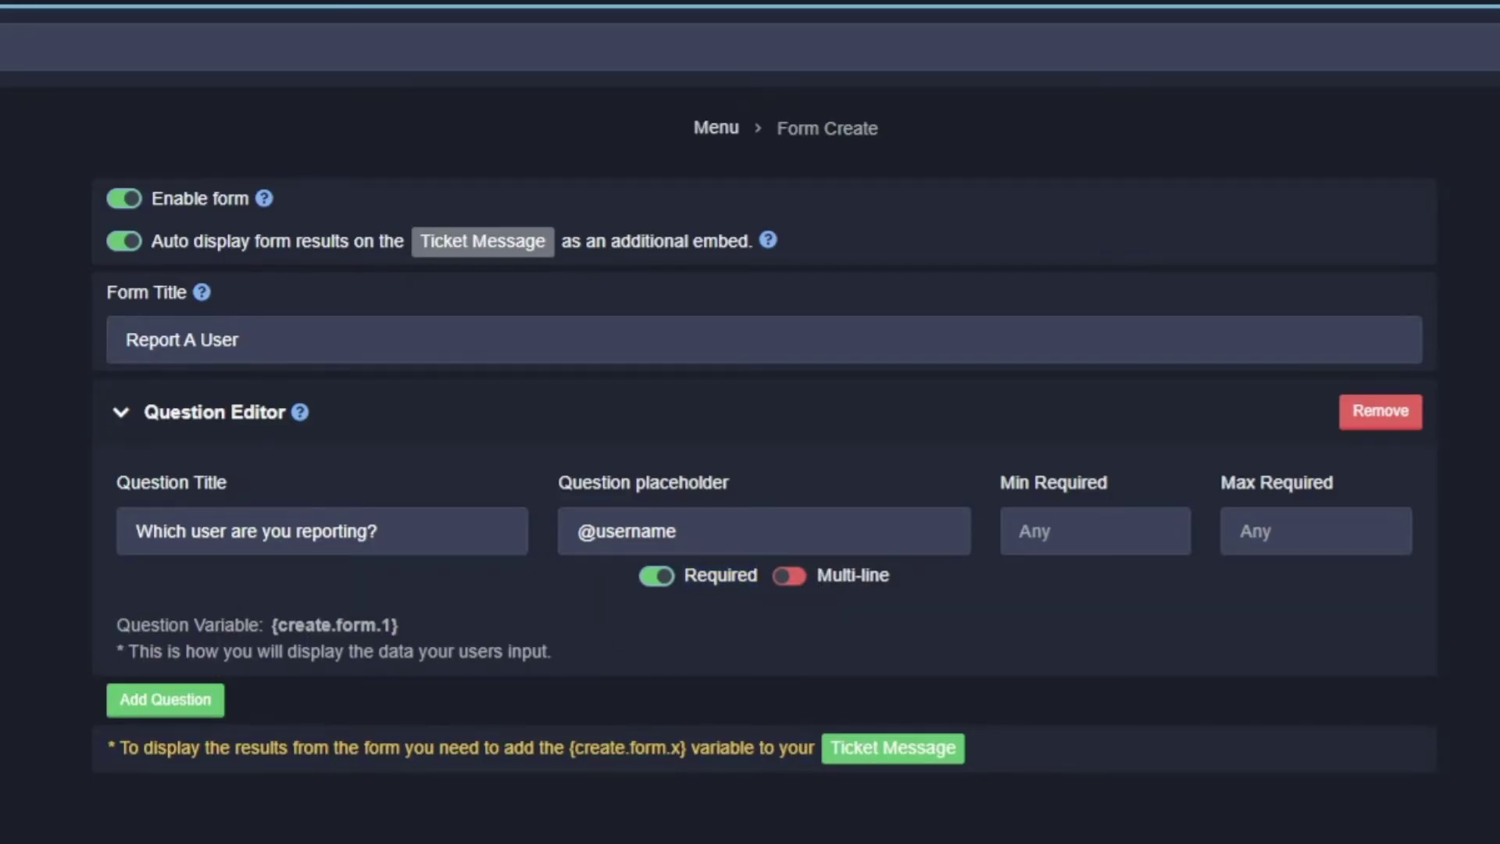
click(117, 690)
click(125, 715)
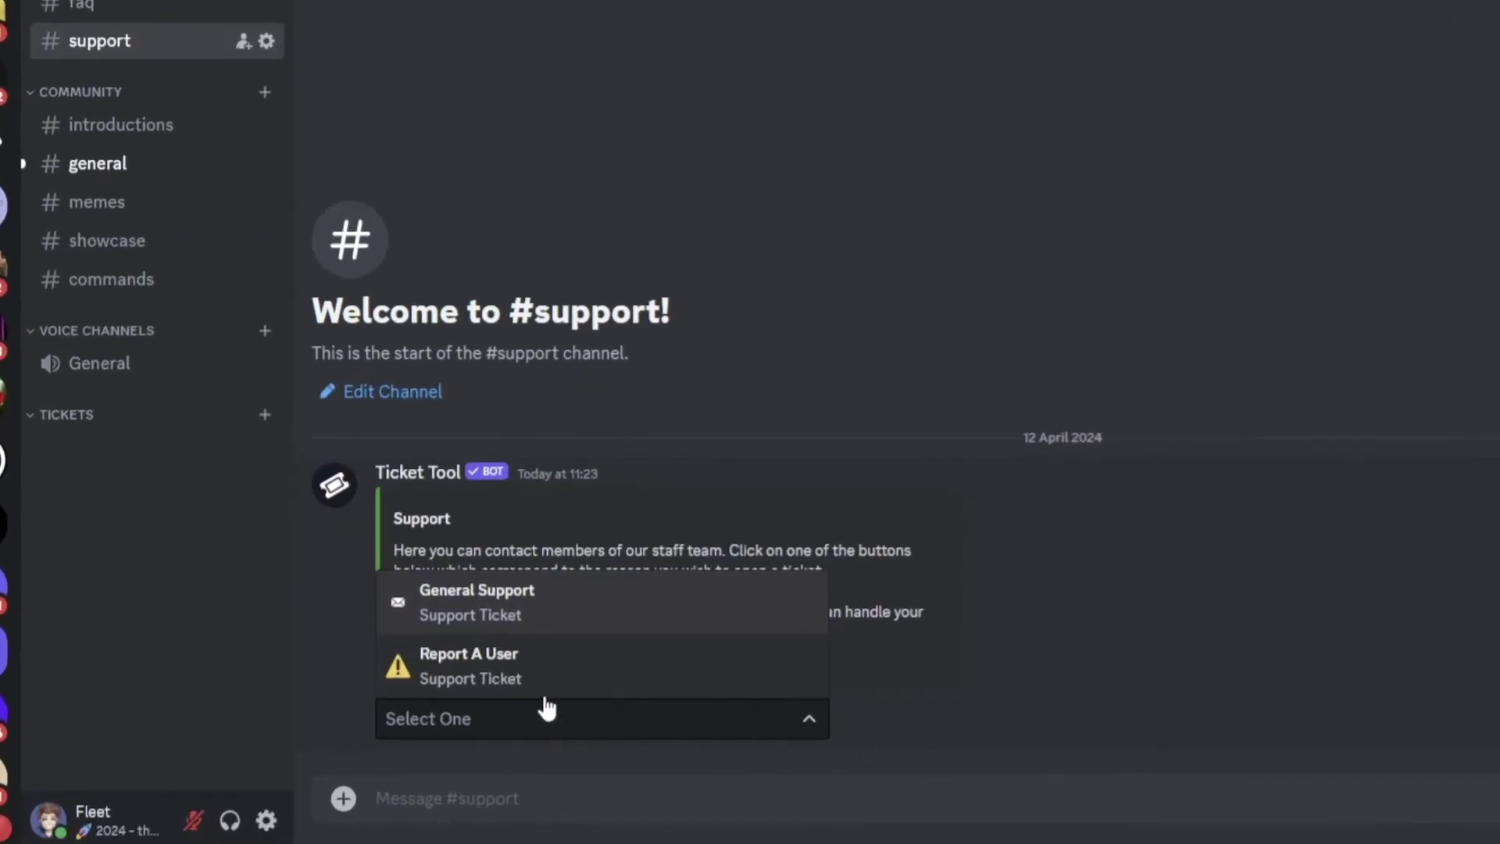
Submit a test Report A User ticket in Discord with "Test" as the user and "test" as the reason, and open its ticket channel
click(536, 656)
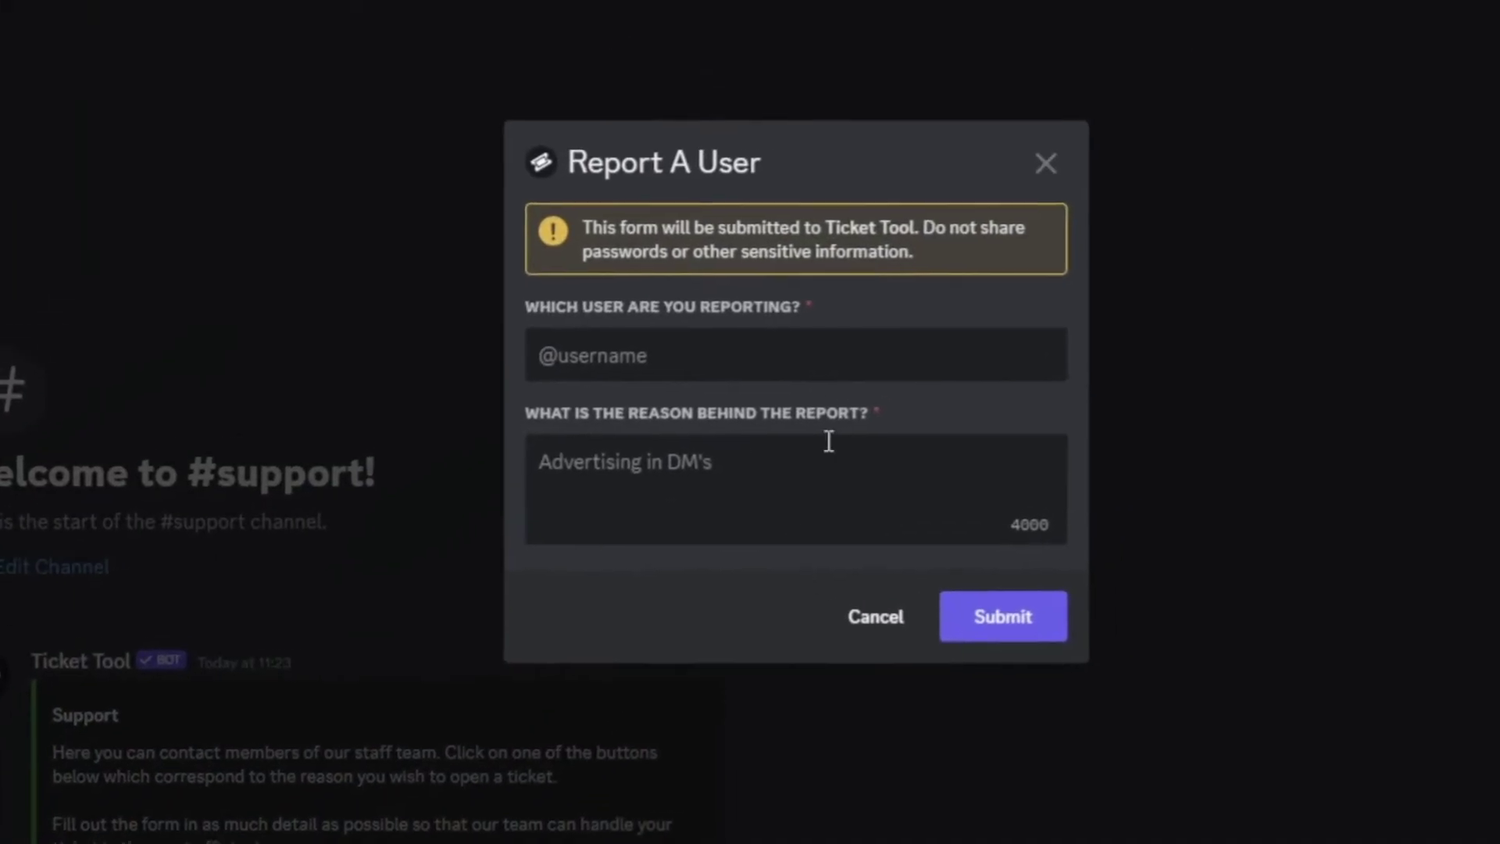
click(699, 376)
key(Tab)
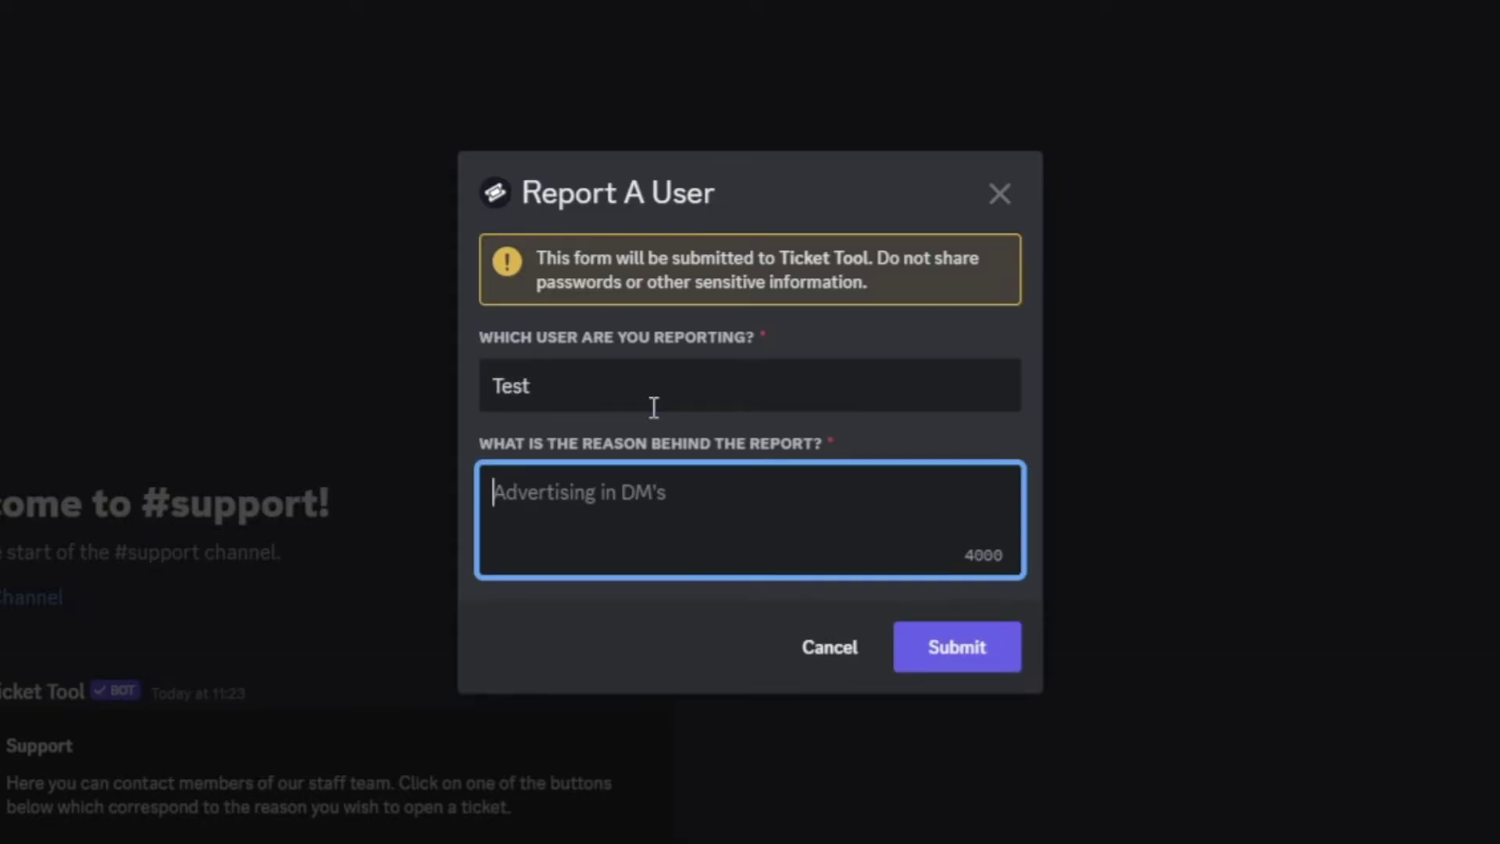
key(Return)
click(969, 644)
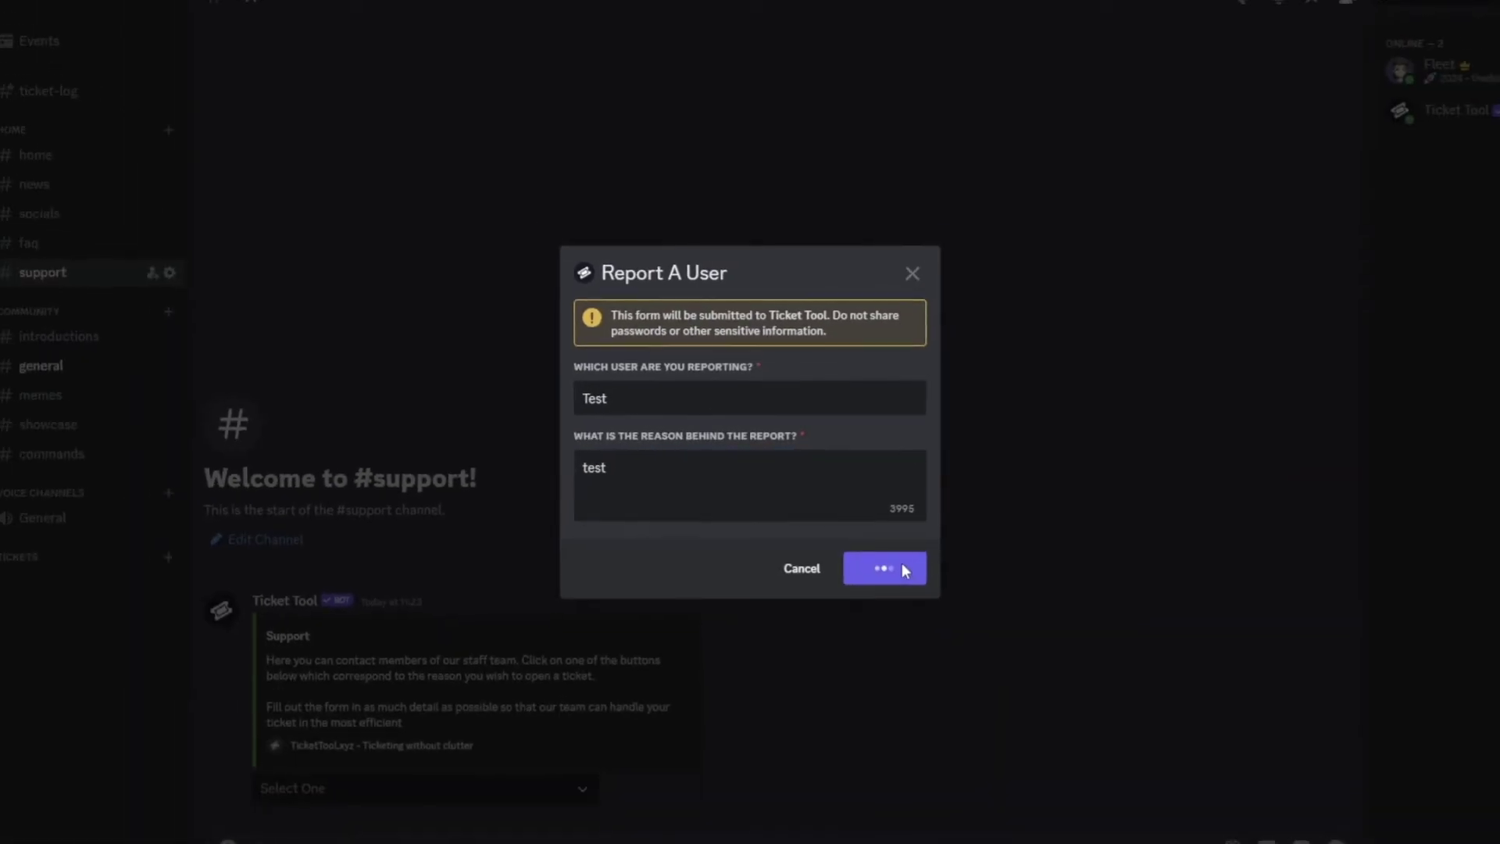
click(156, 568)
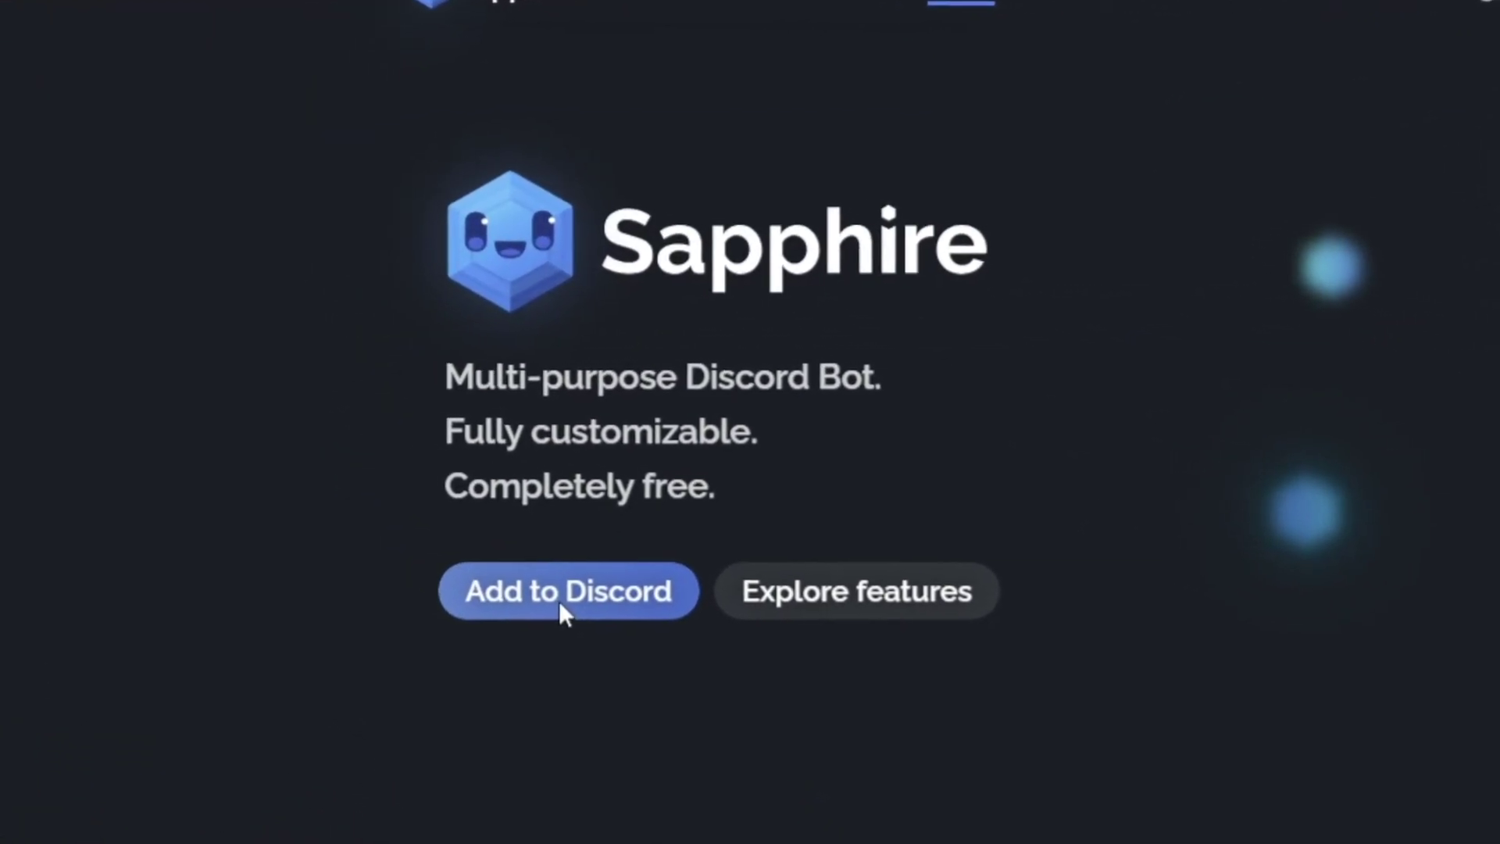
Add the Sapphire bot to the Discord server Server Name and authorise all its requested permissions
click(556, 606)
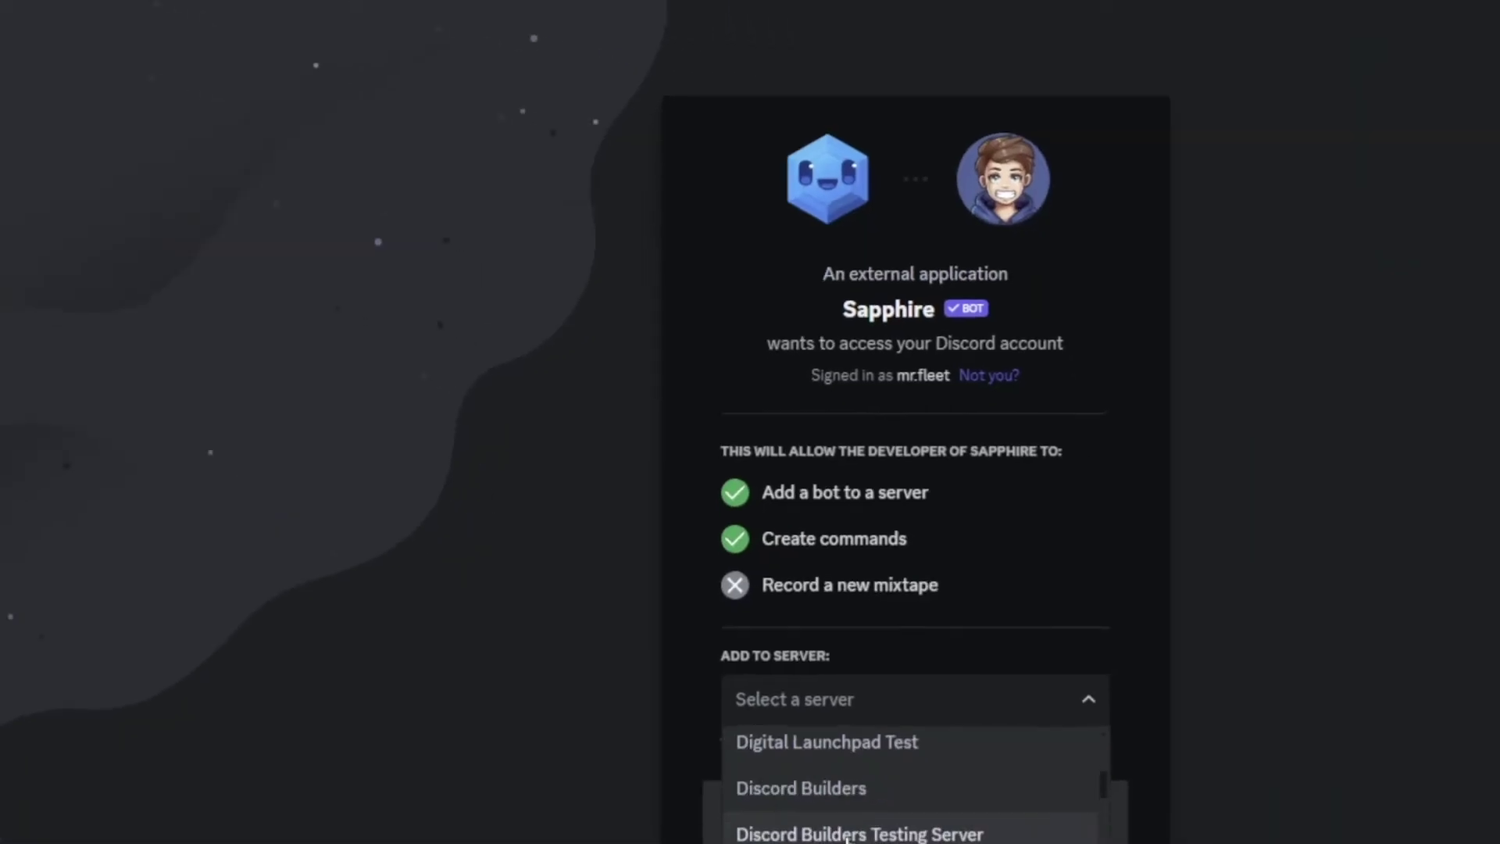
scroll(691, 732, down, 3)
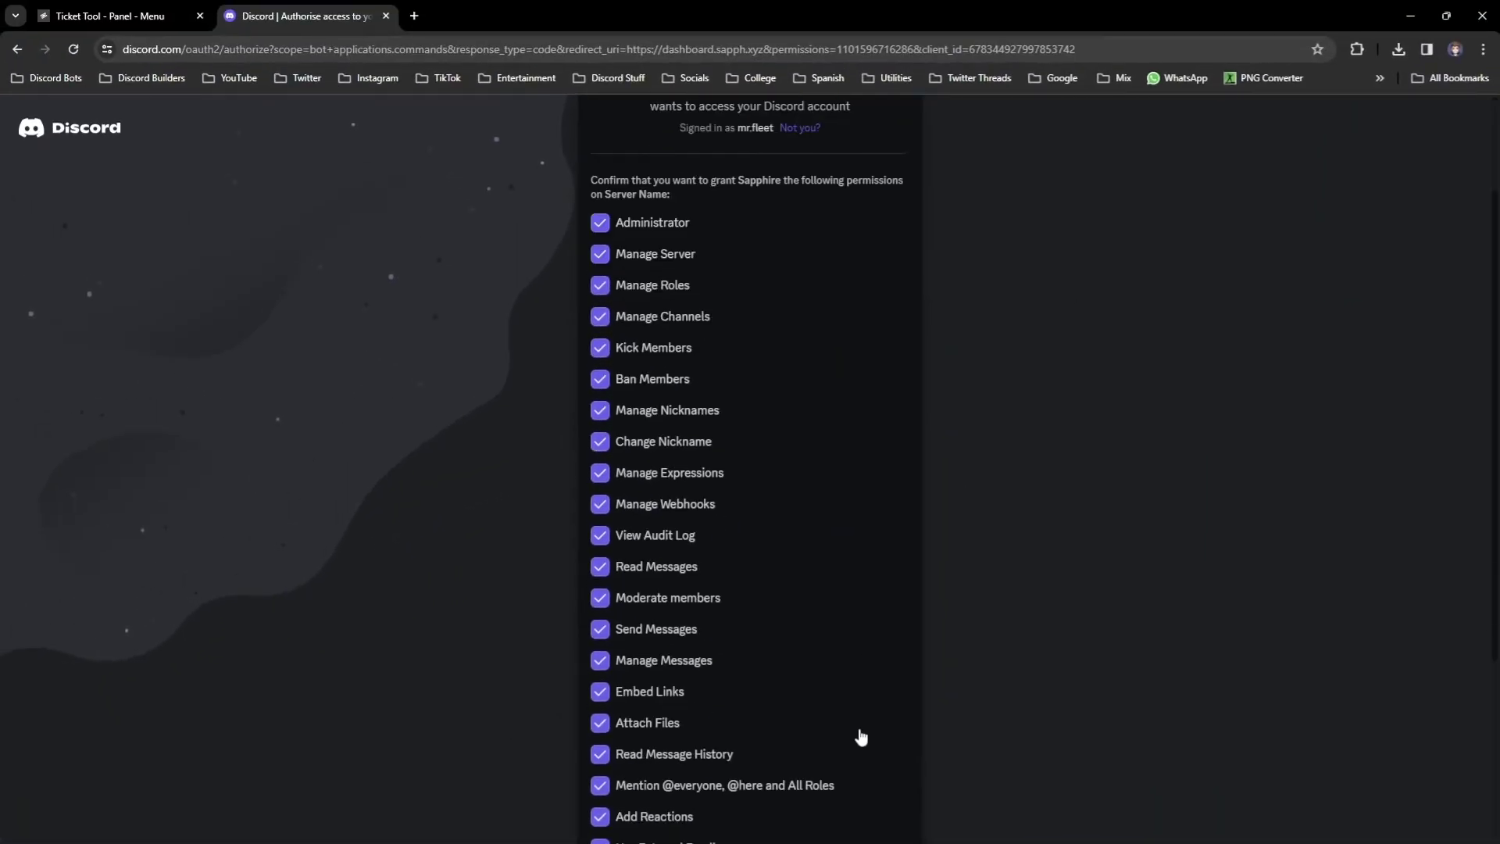
scroll(857, 781, down, 4)
click(860, 816)
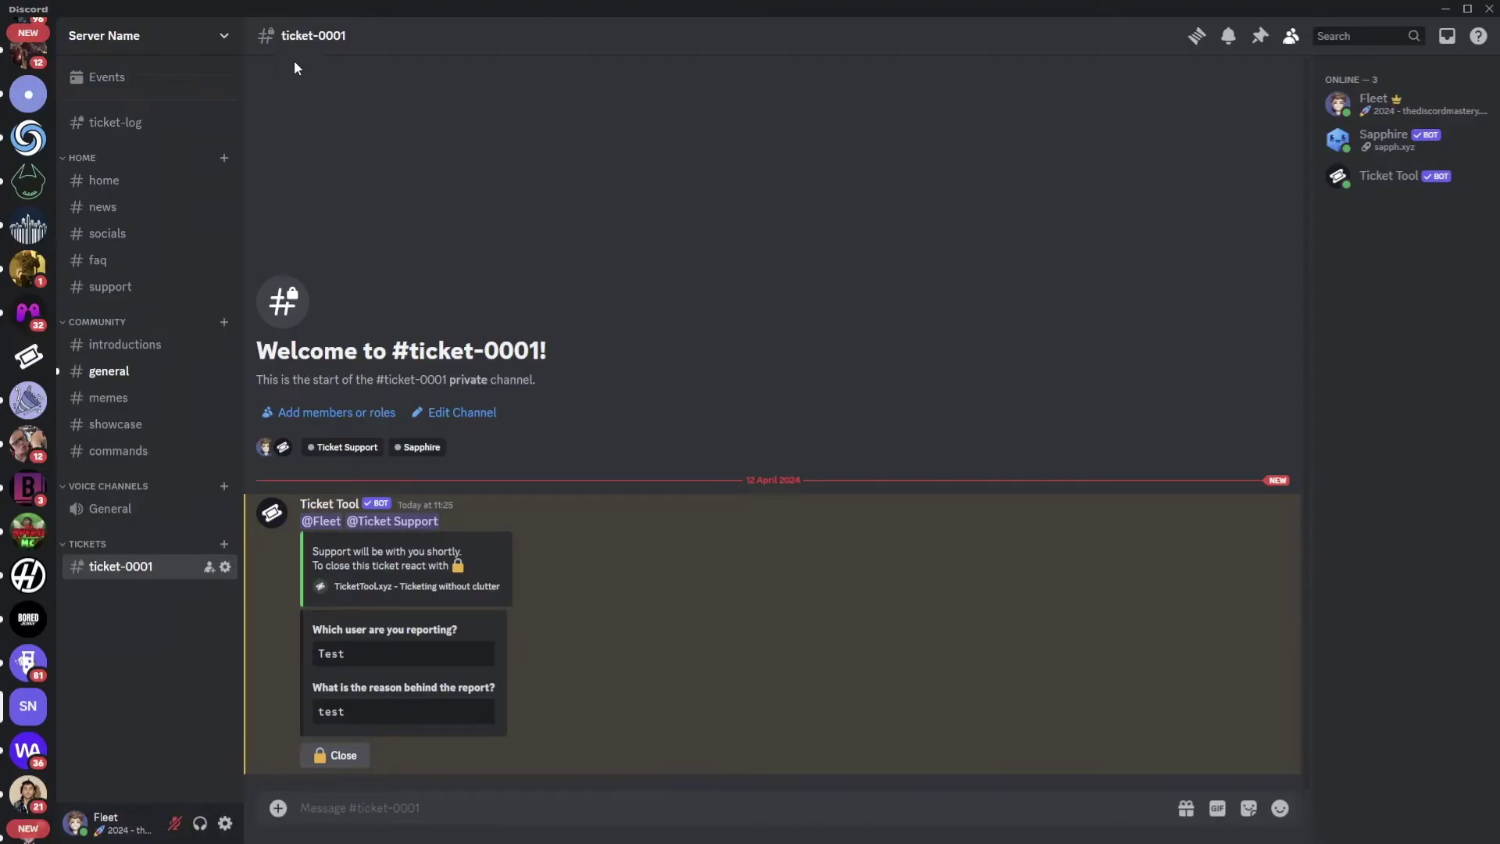
Copy Sapphire's user ID from the Discord member list and open Discord's advanced user settings
right_click(1379, 139)
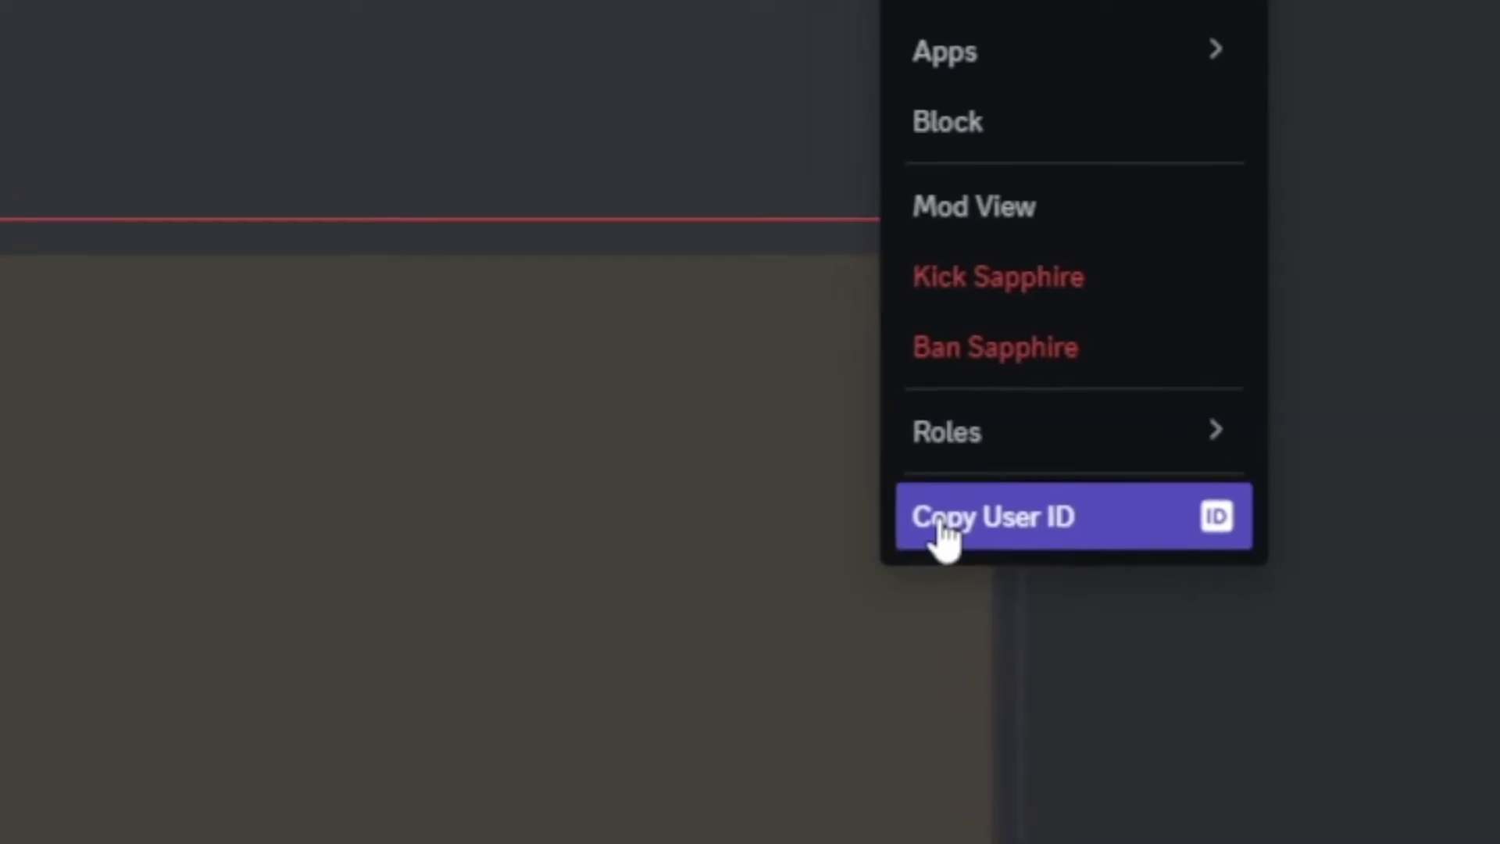
click(230, 671)
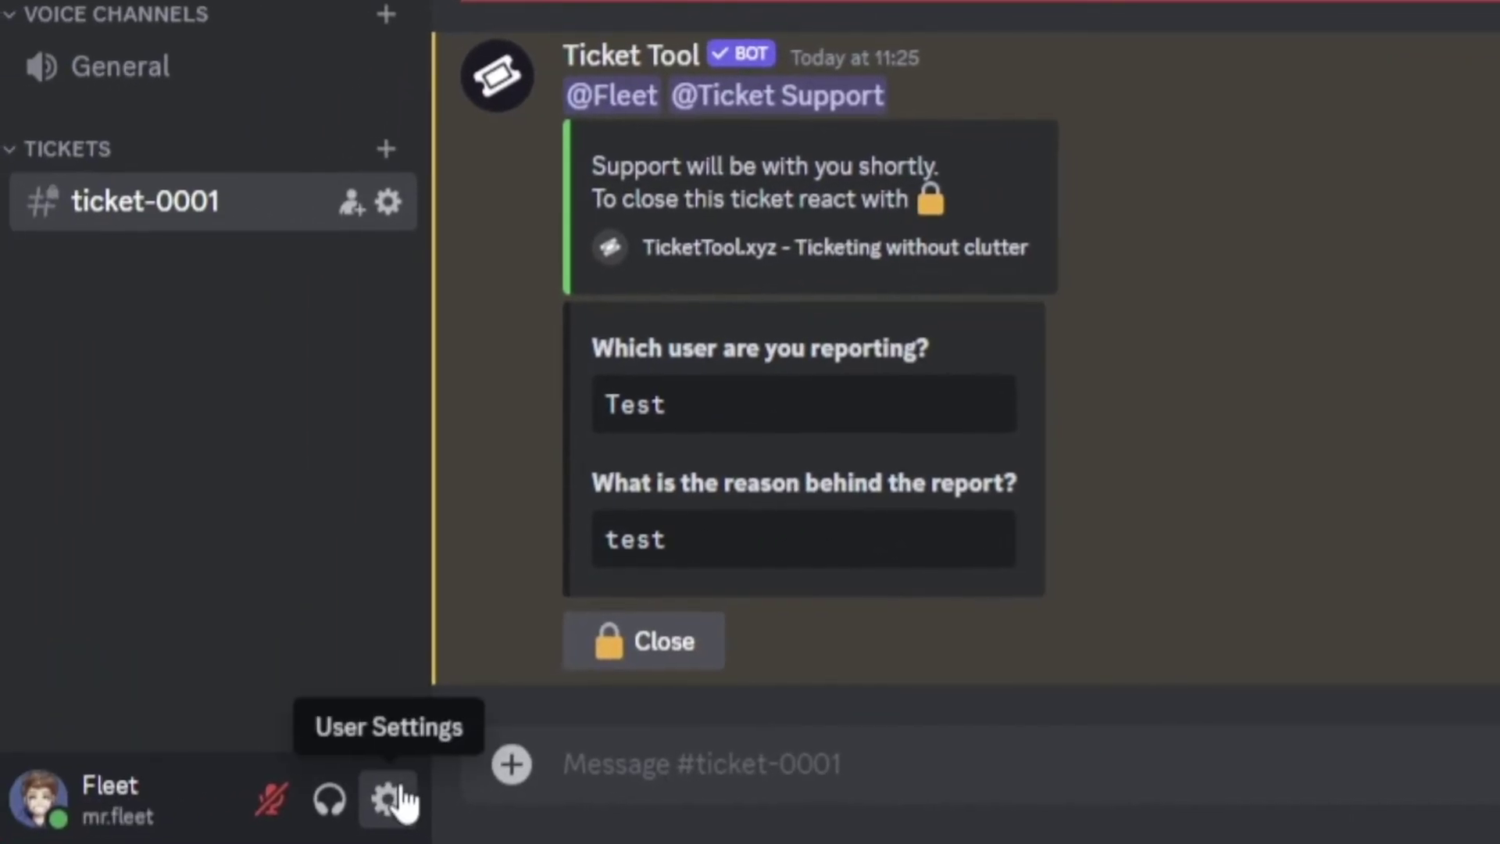
click(399, 795)
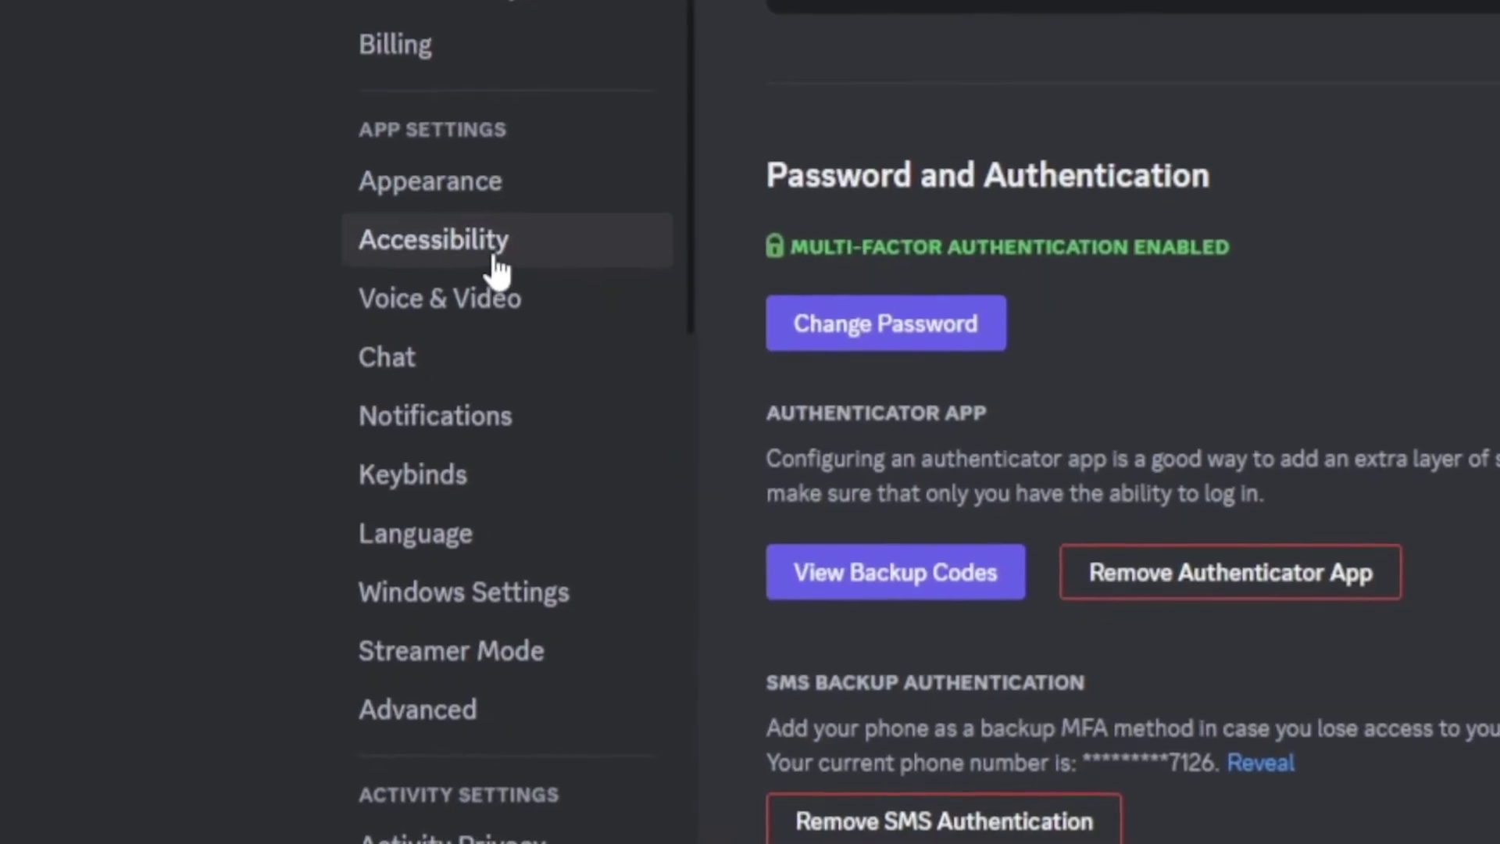
click(465, 705)
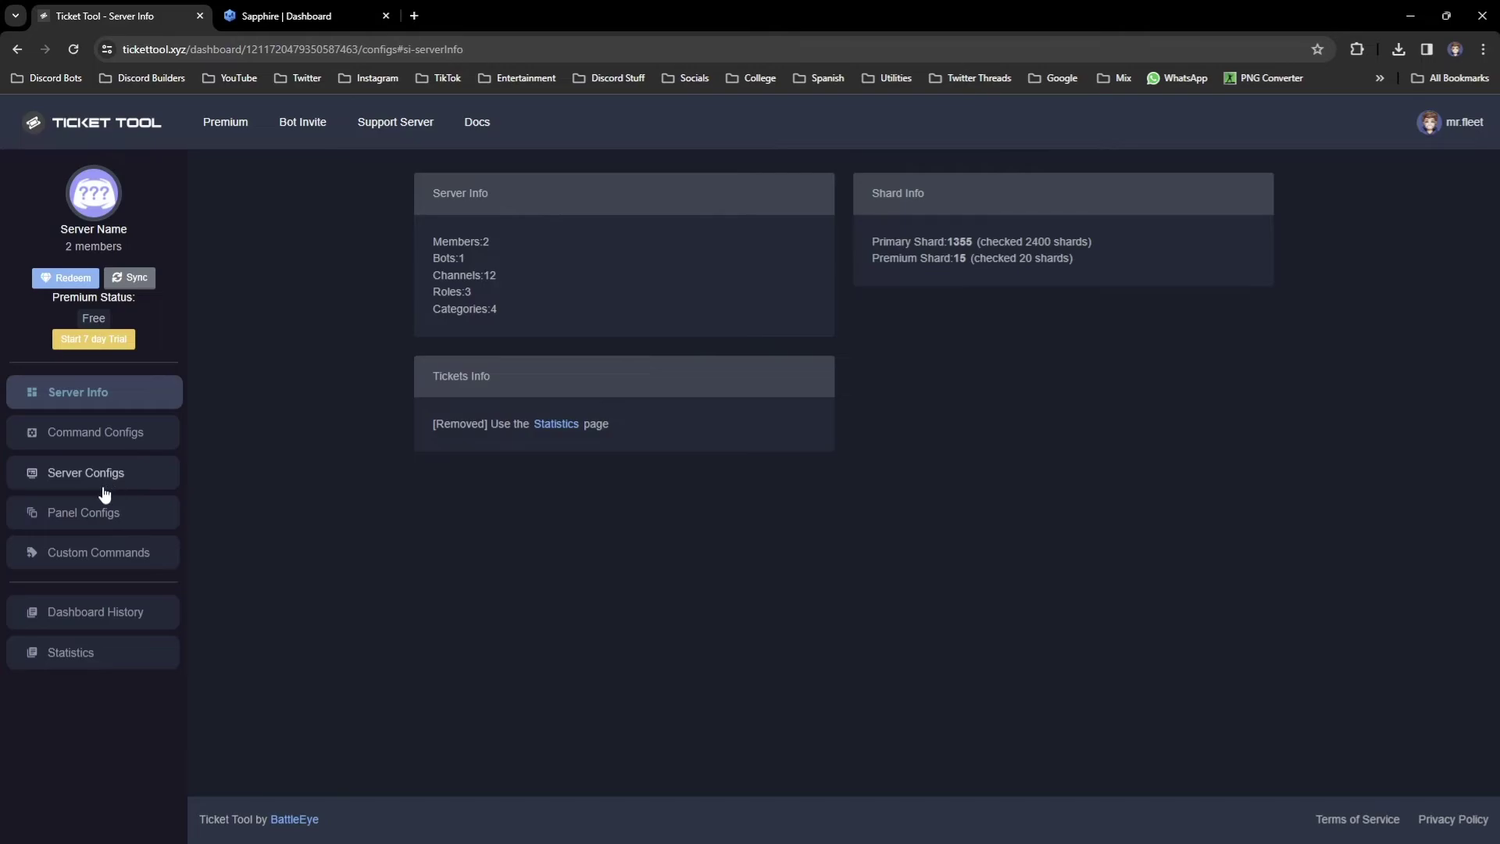
click(104, 489)
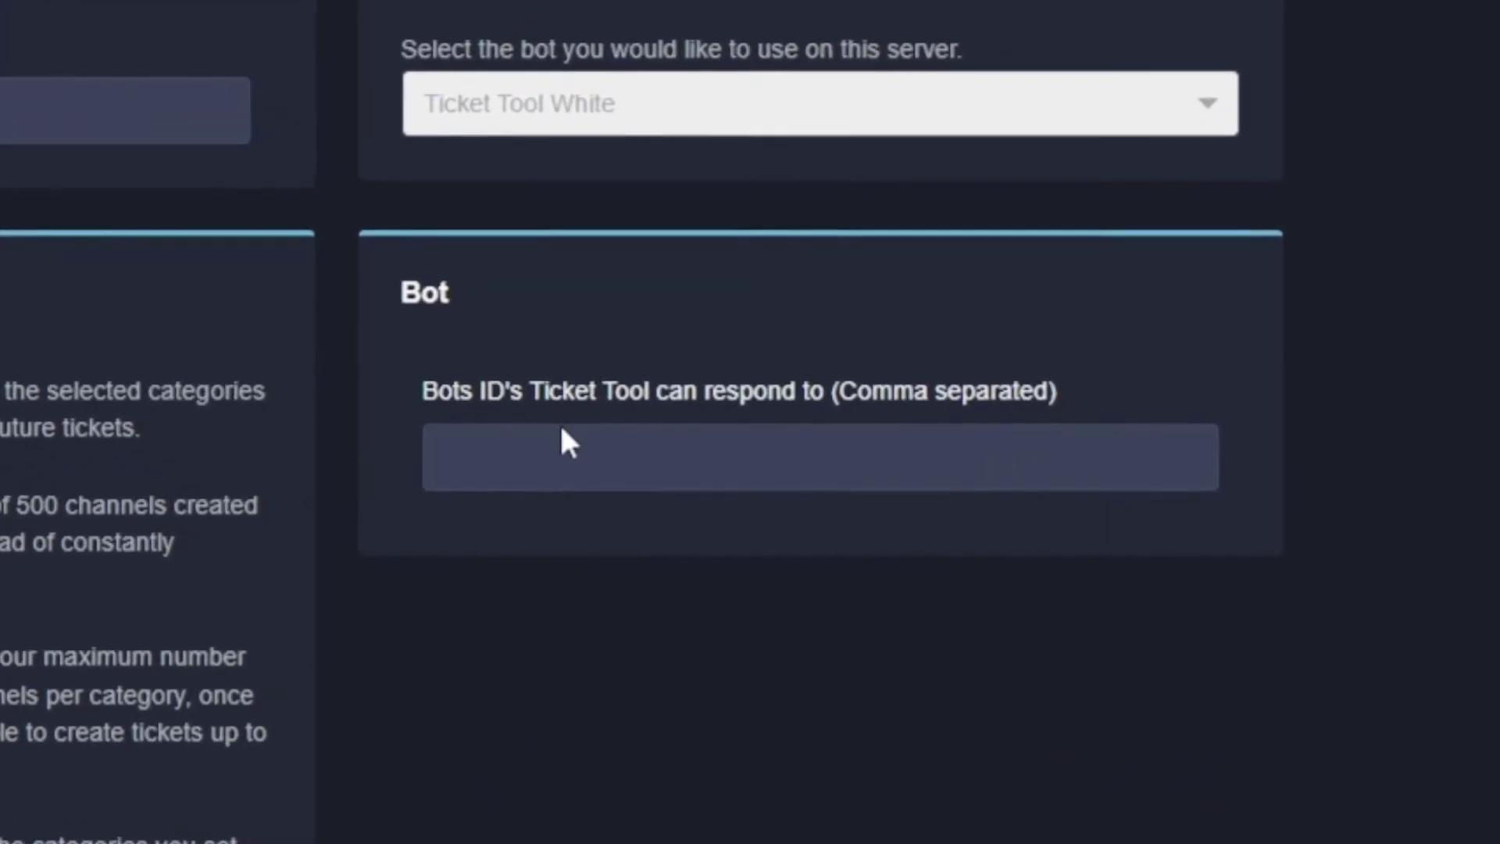
click(568, 443)
key(ctrl+v)
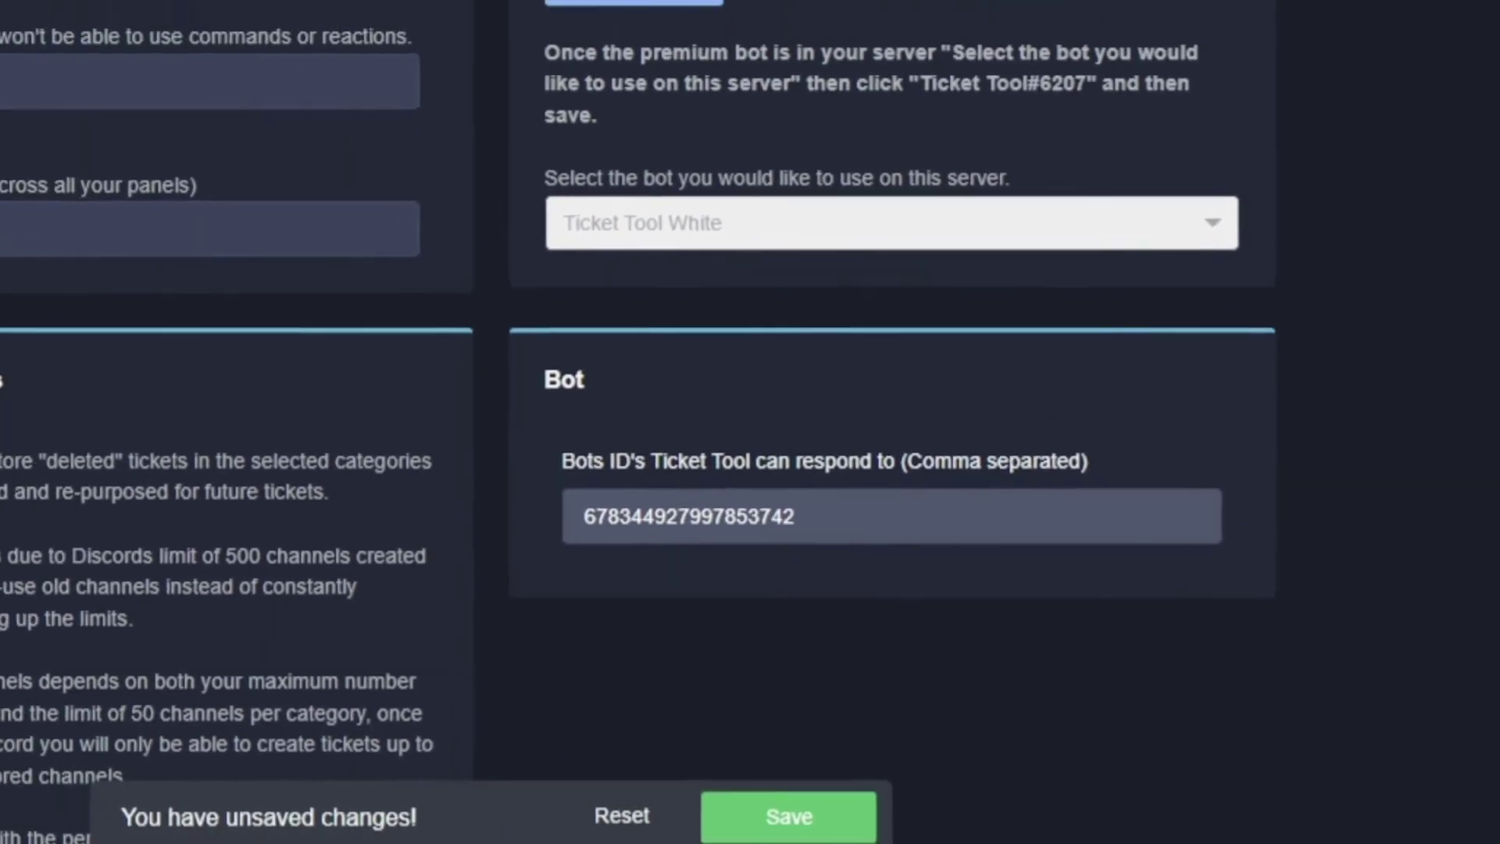
click(716, 817)
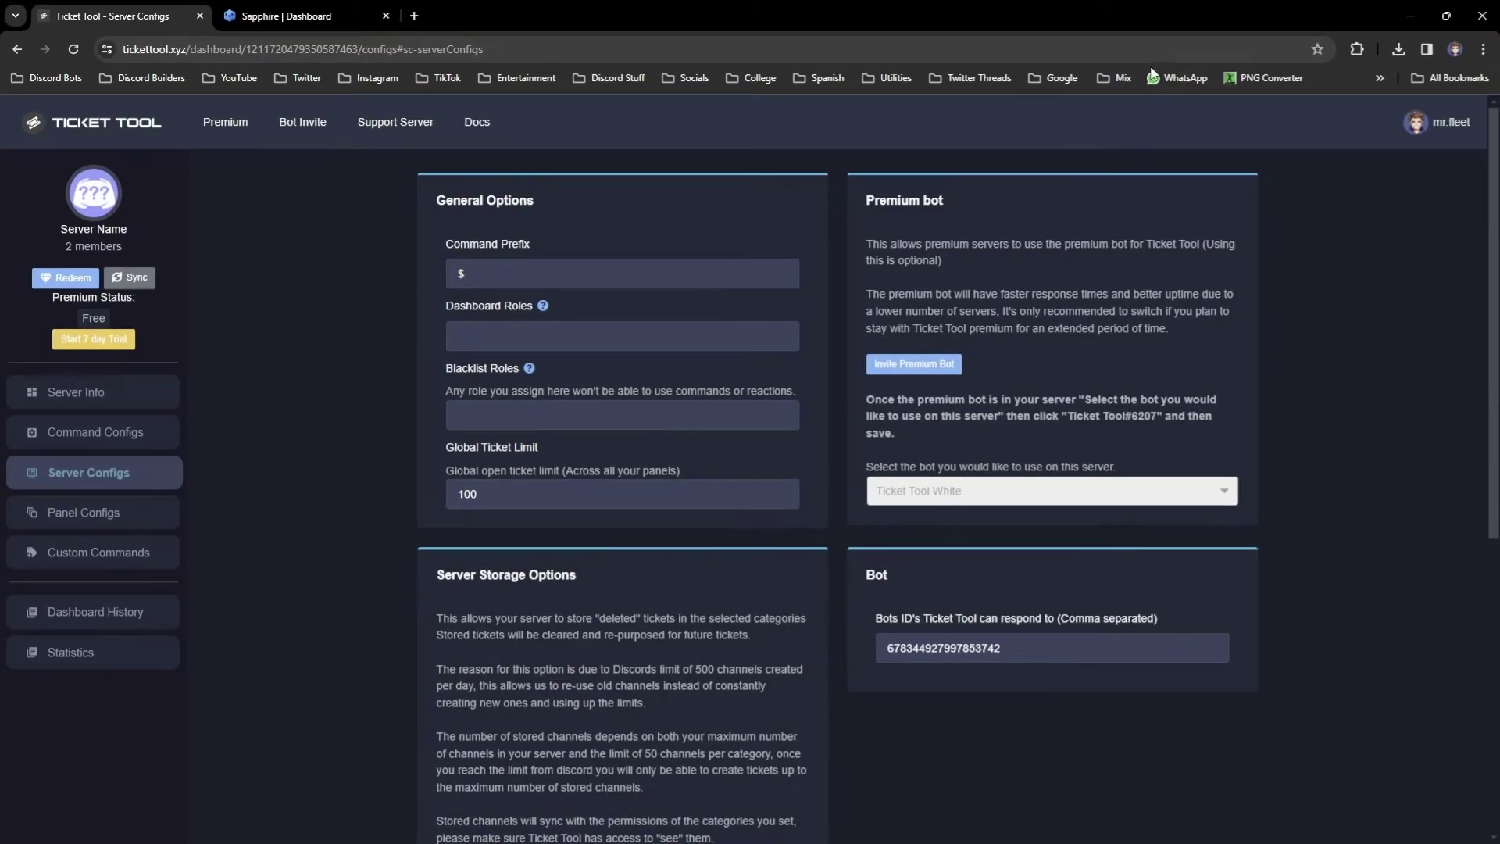
Switch to the Sapphire dashboard and create a message template named "ticket panel"
click(304, 16)
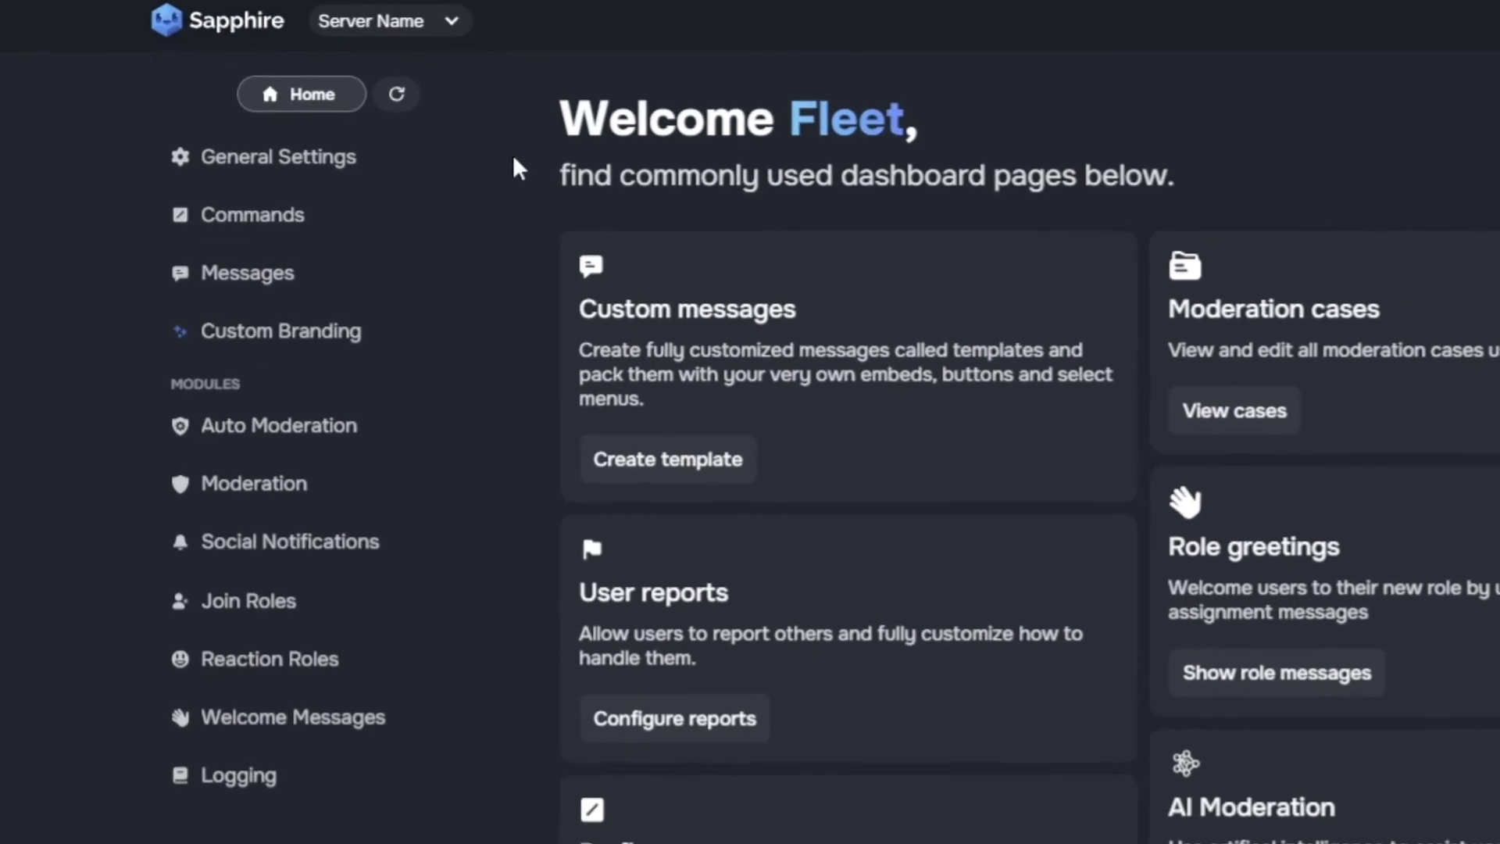
click(402, 270)
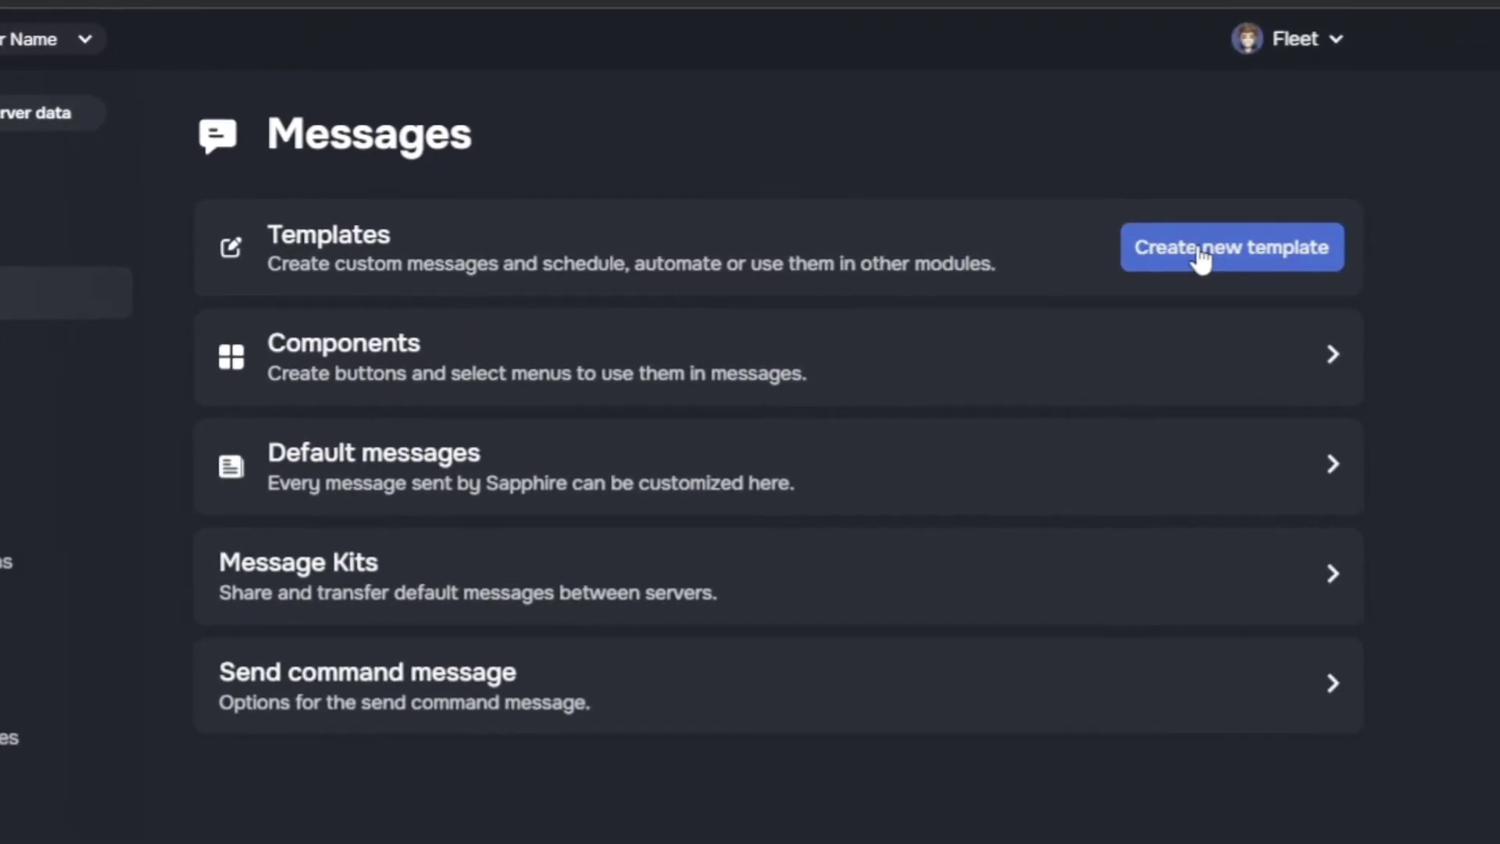
click(1195, 251)
text(ticket)
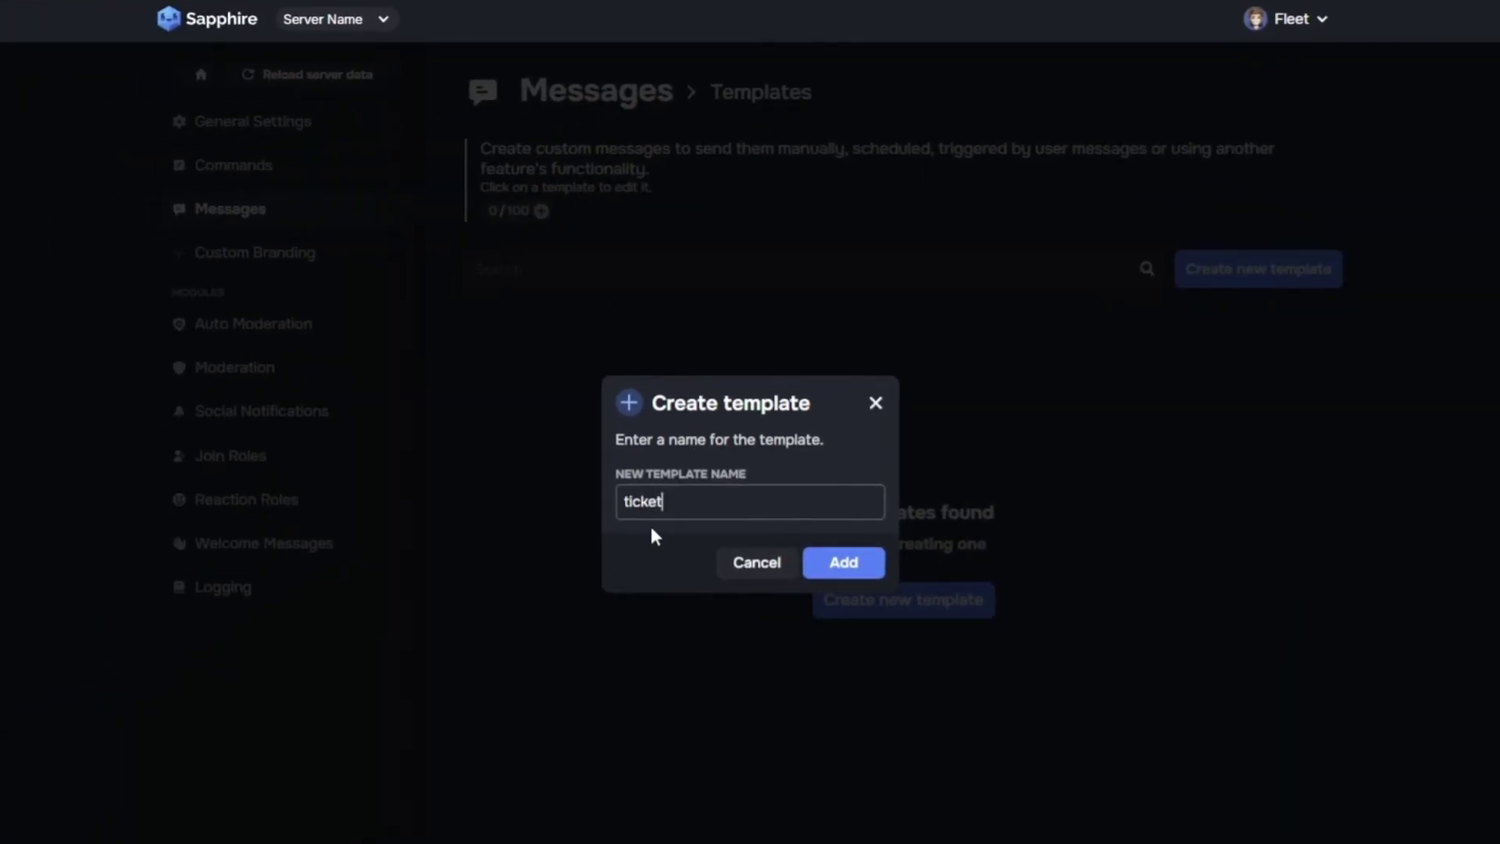
text( panel)
key(Return)
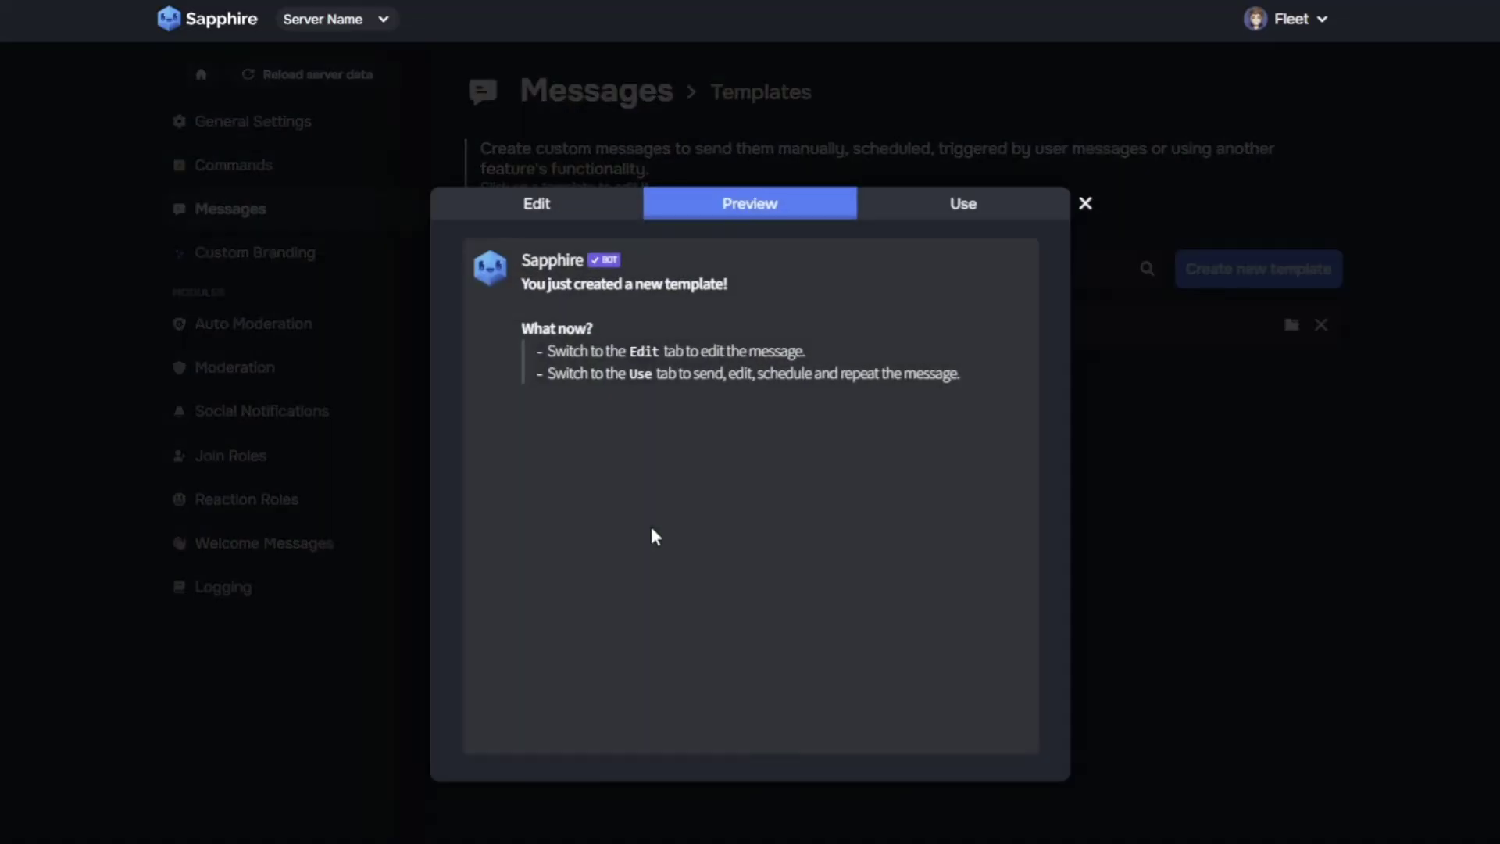
Clear the default message of the ticket panel template and paste the prepared code into its raw content
click(639, 217)
click(692, 338)
key(ctrl+a)
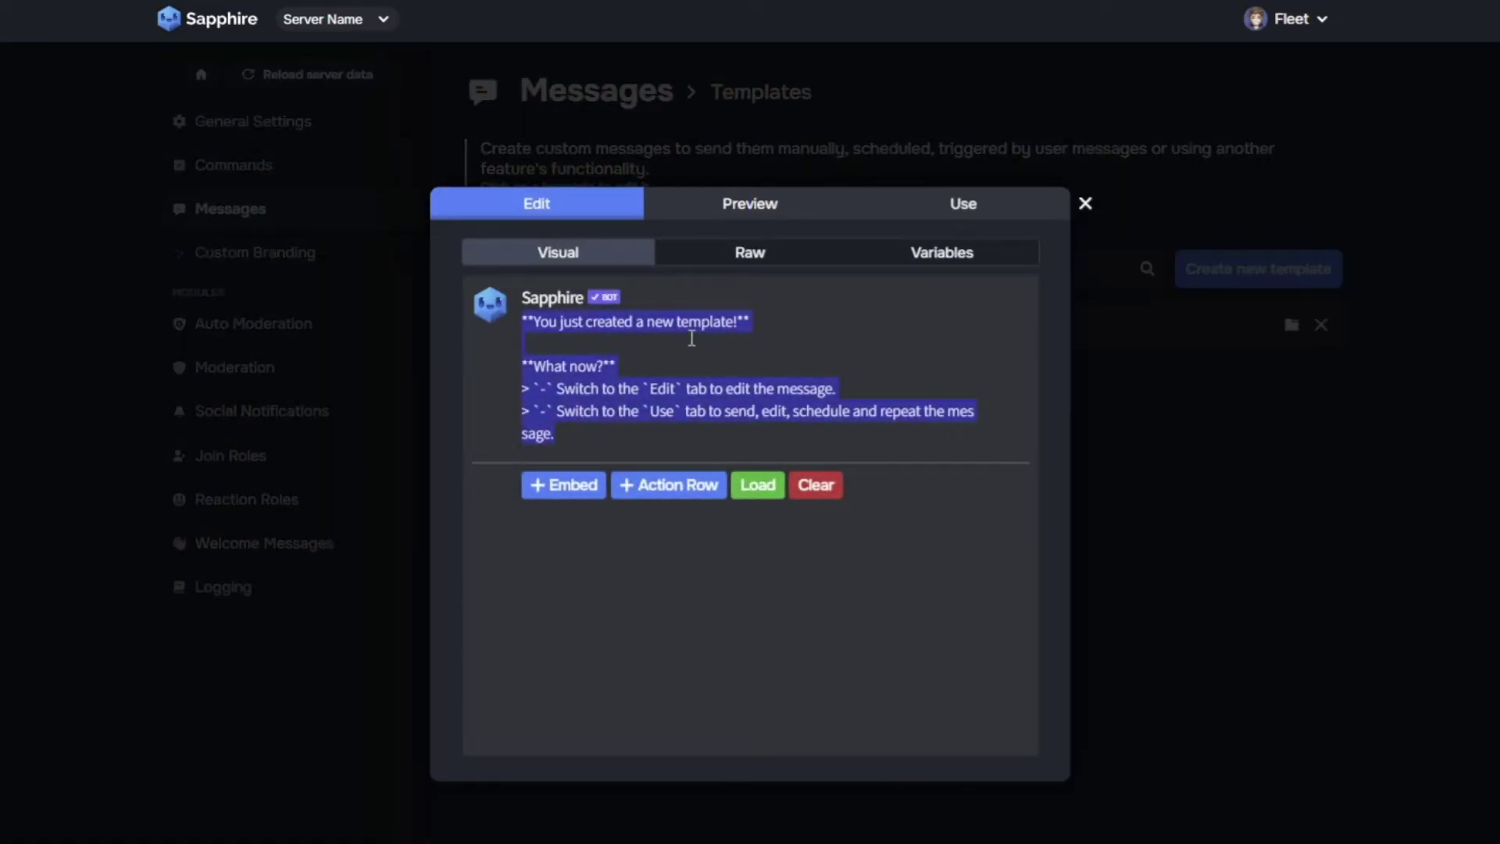
key(BackSpace)
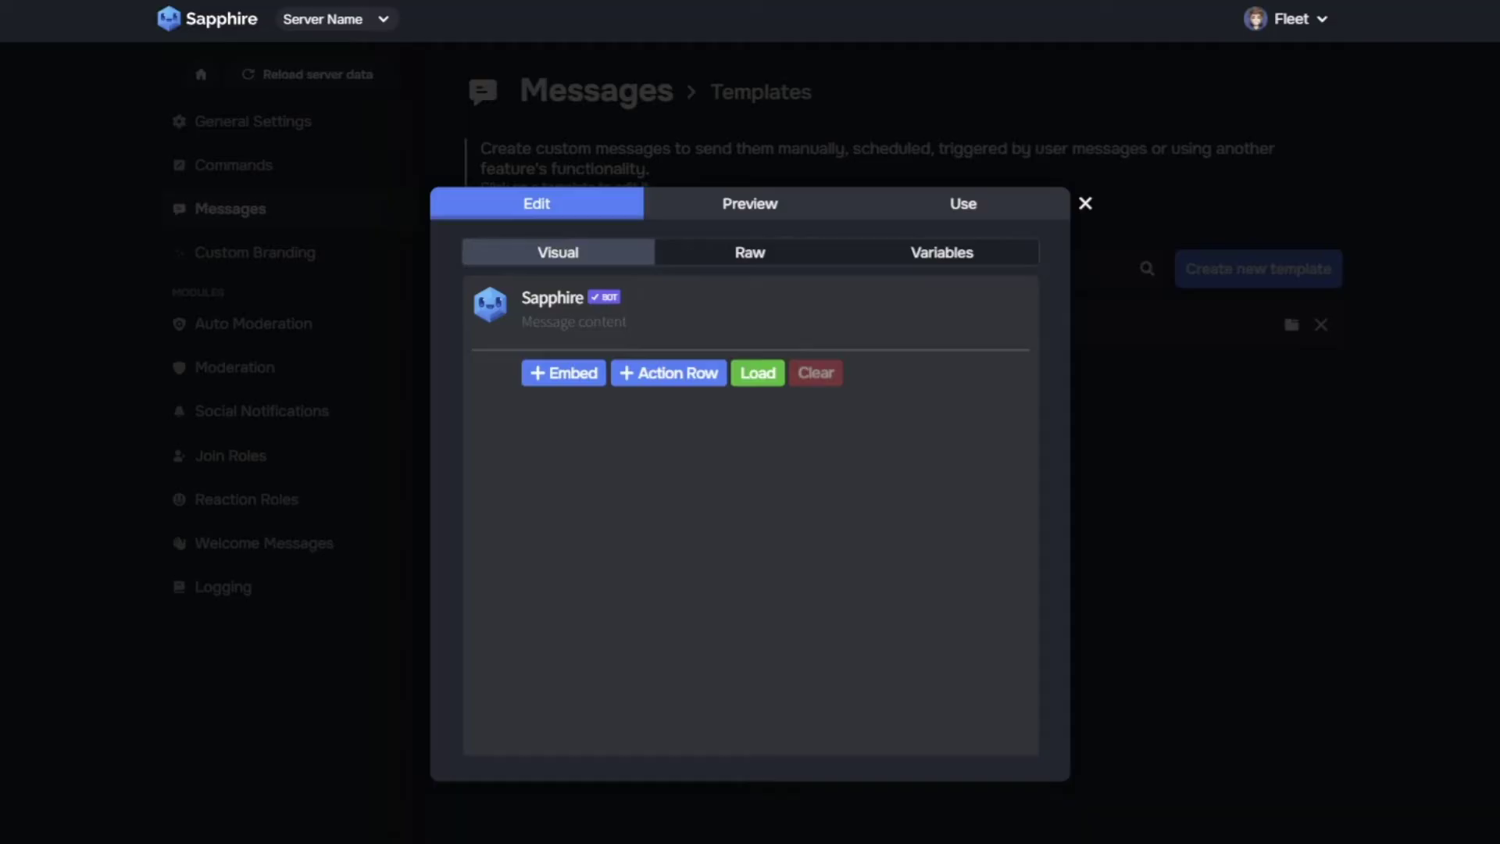
click(730, 258)
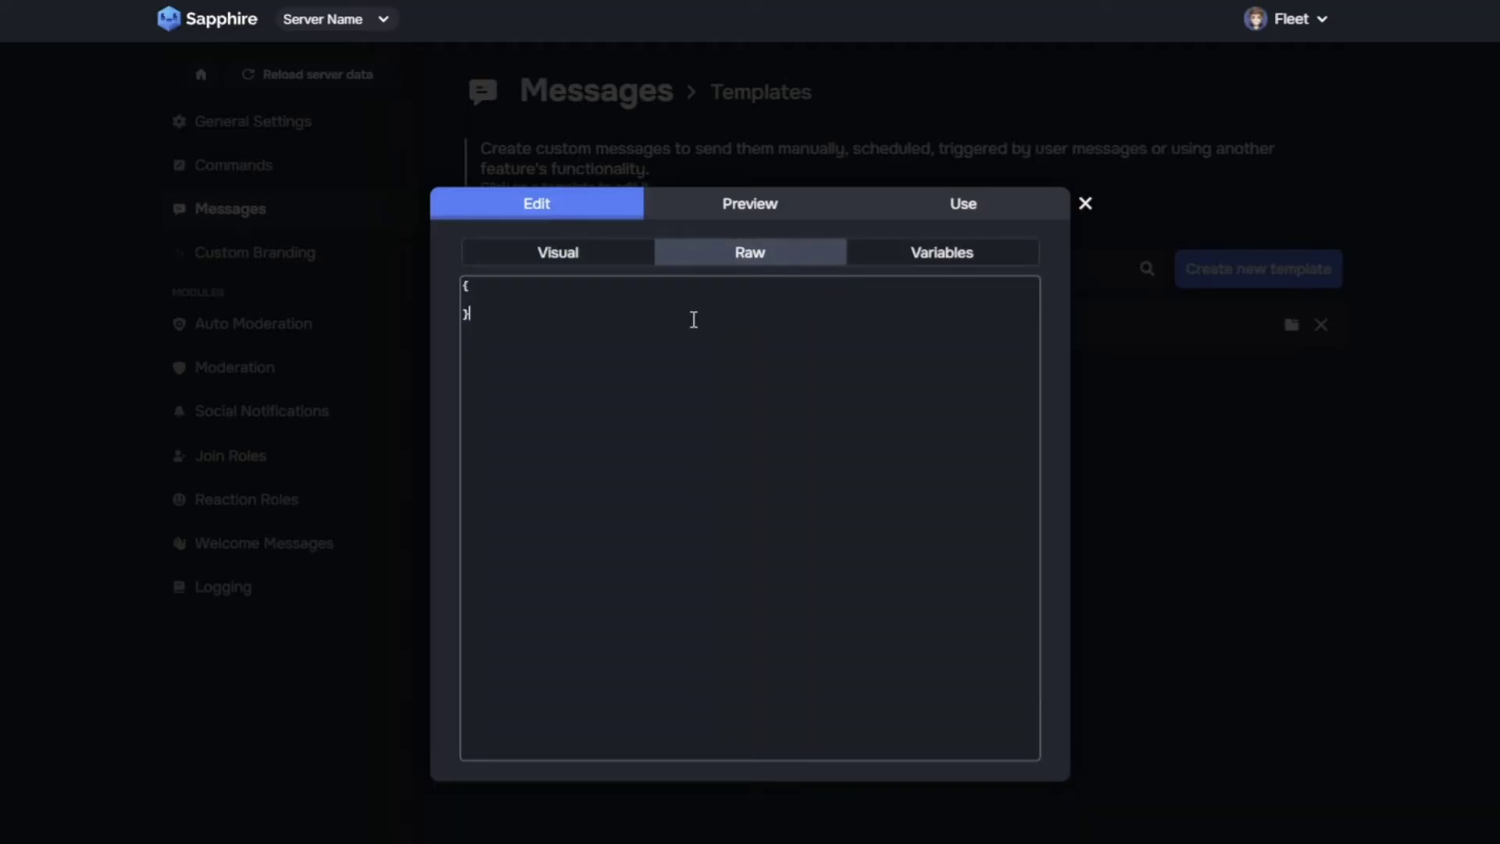
key(ctrl+v)
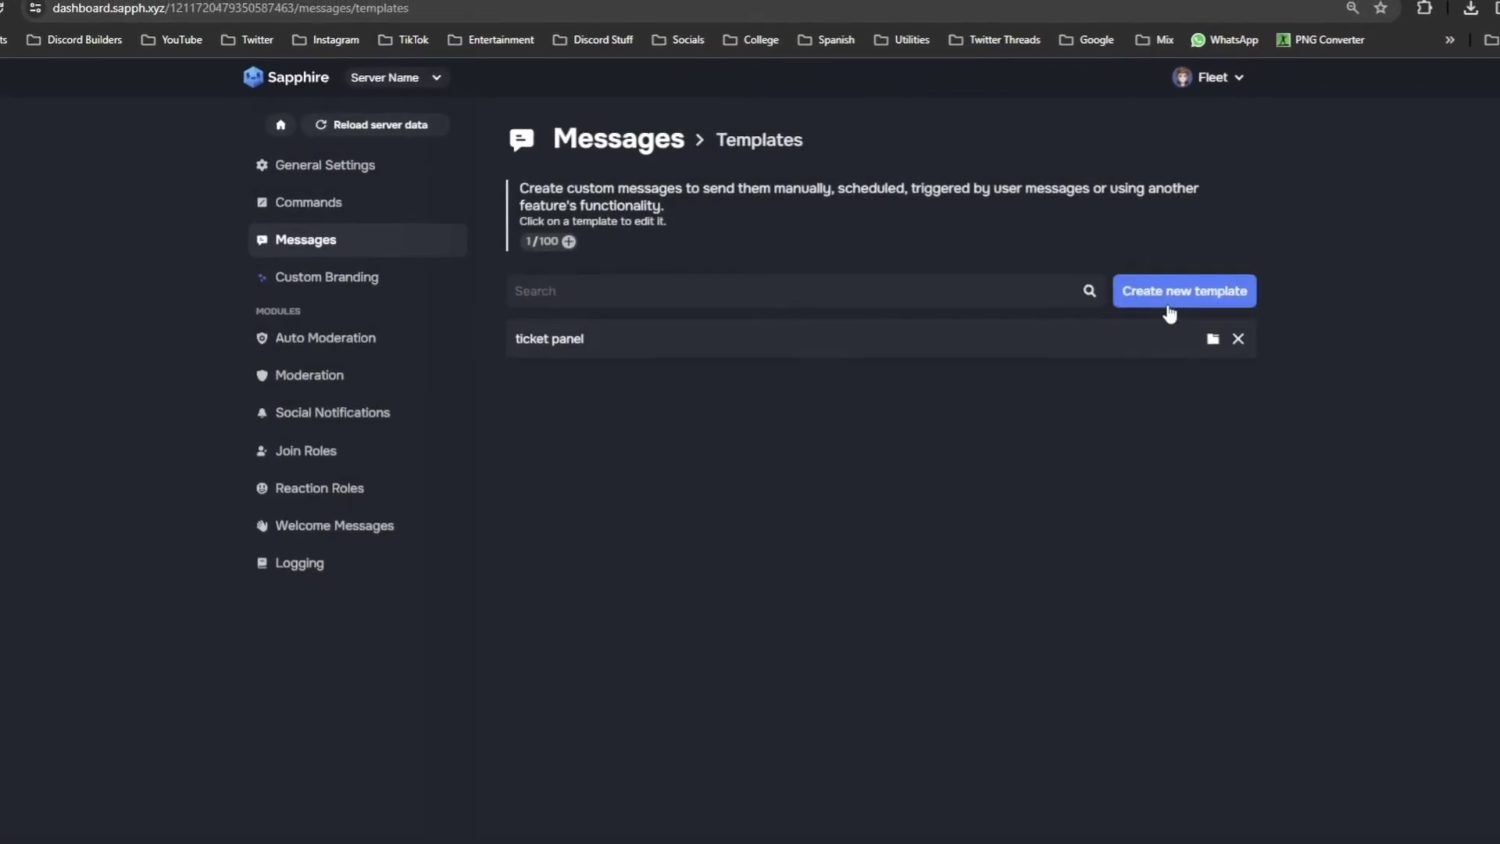
Create three more message templates named "support ticket", "report a user ticket" and "enquiries ticket"
click(1168, 307)
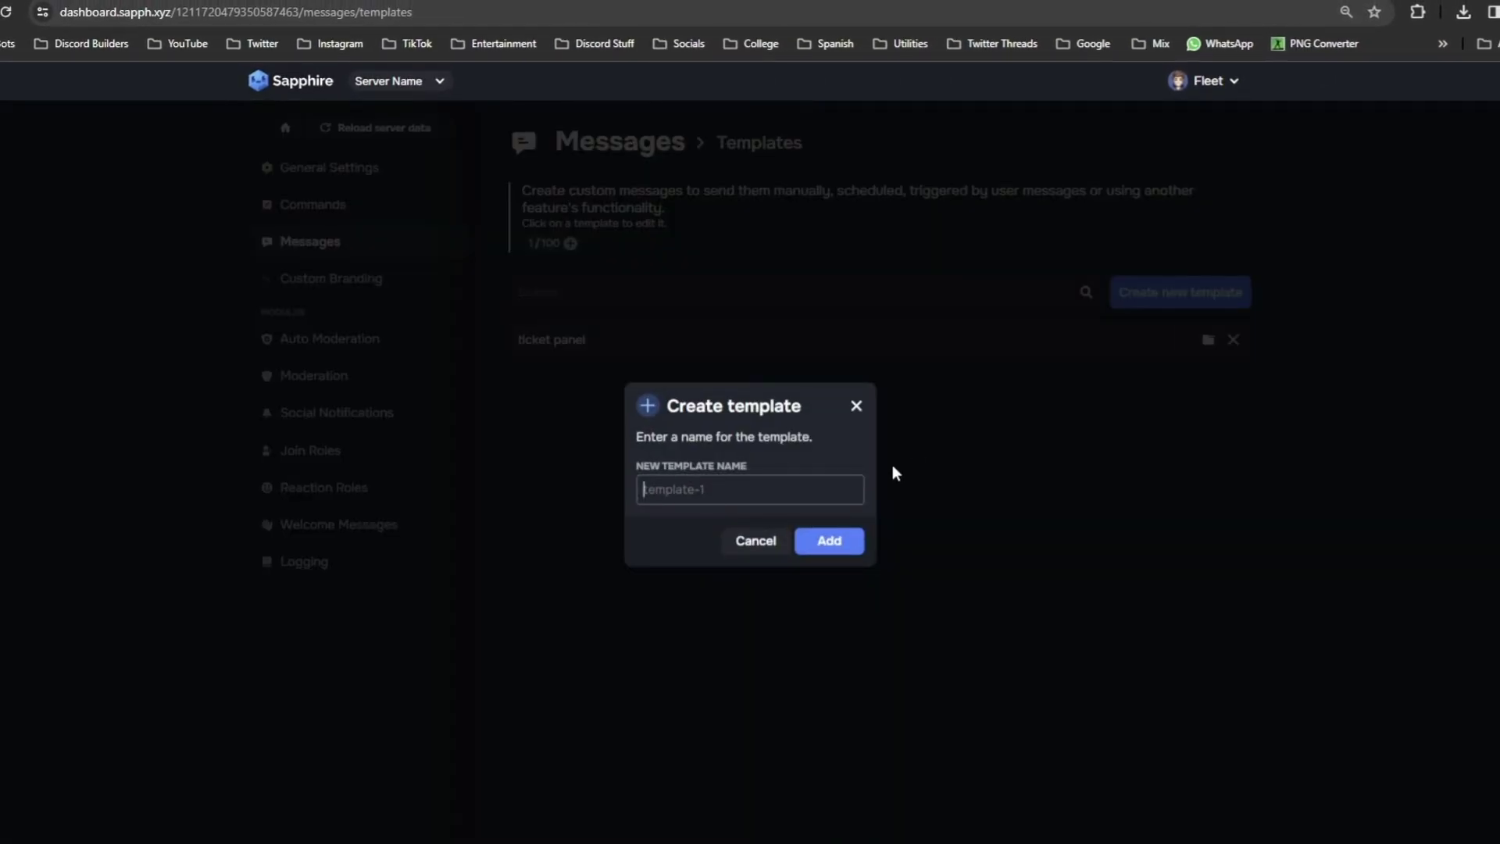
text(support ticket)
key(Return)
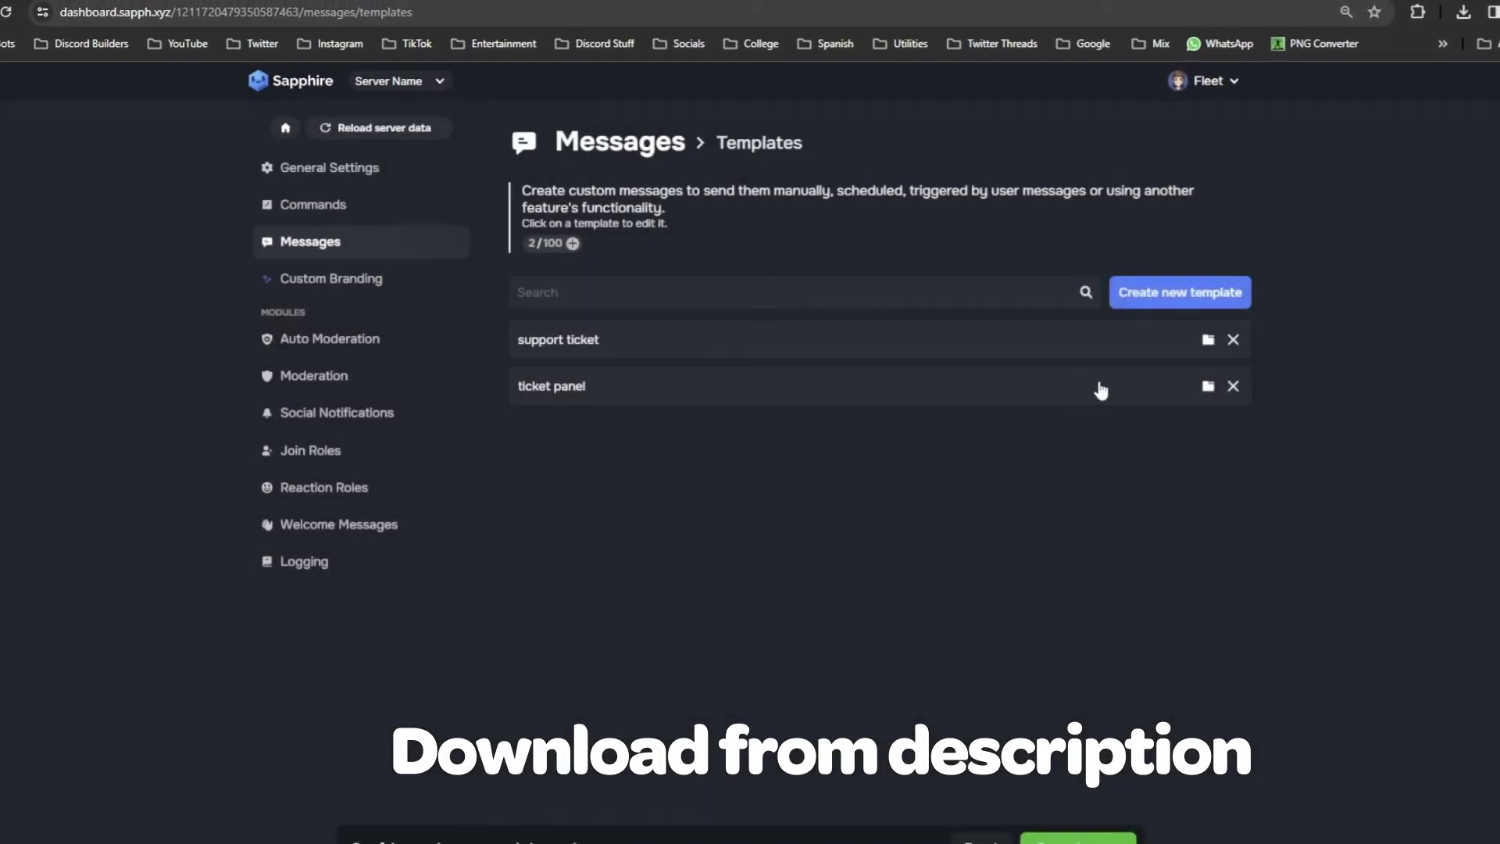
click(1121, 303)
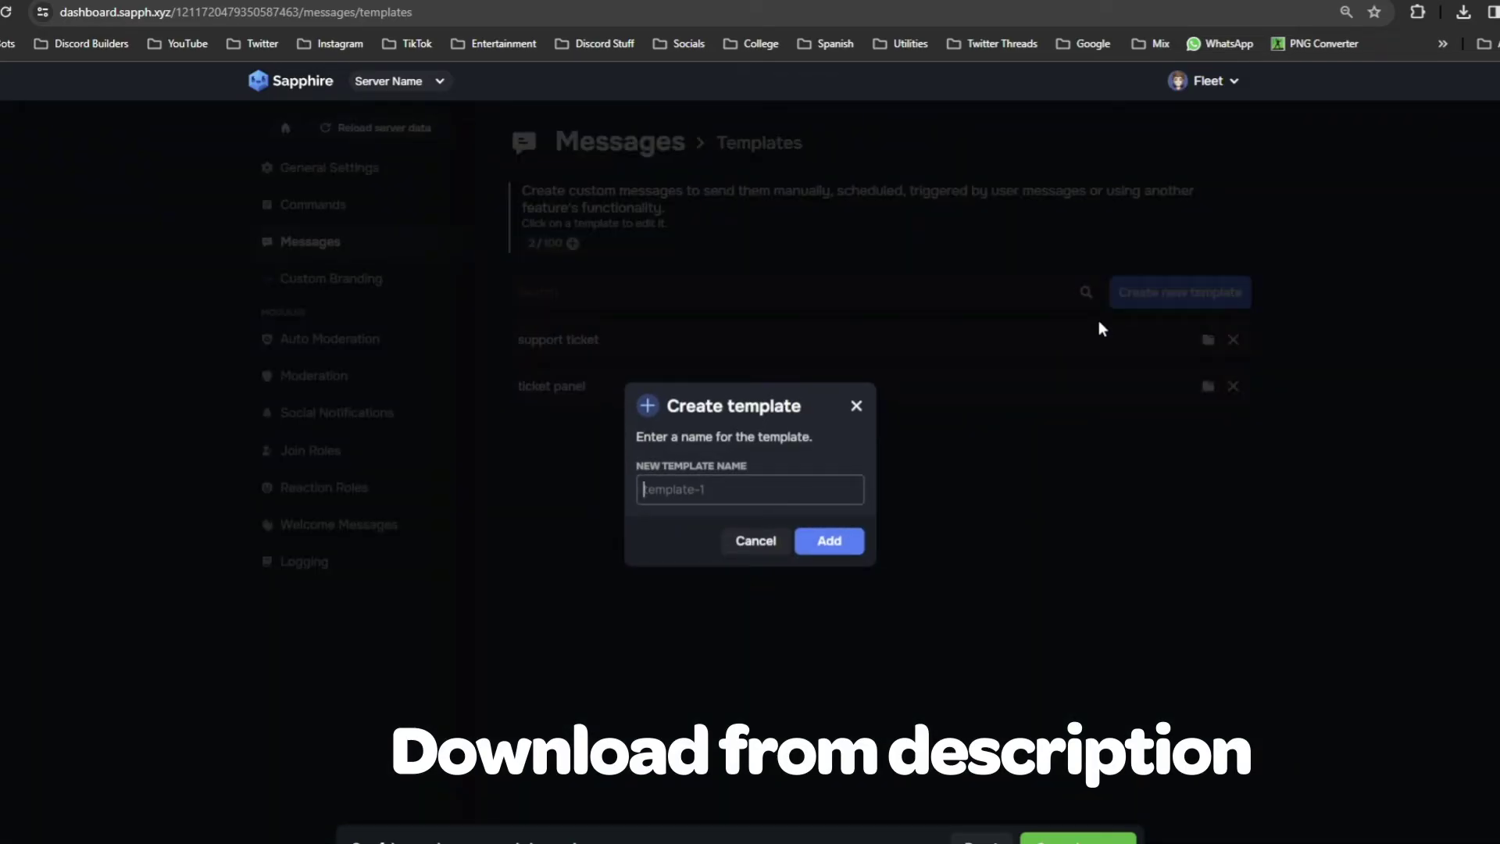
text(r ticket)
key(Return)
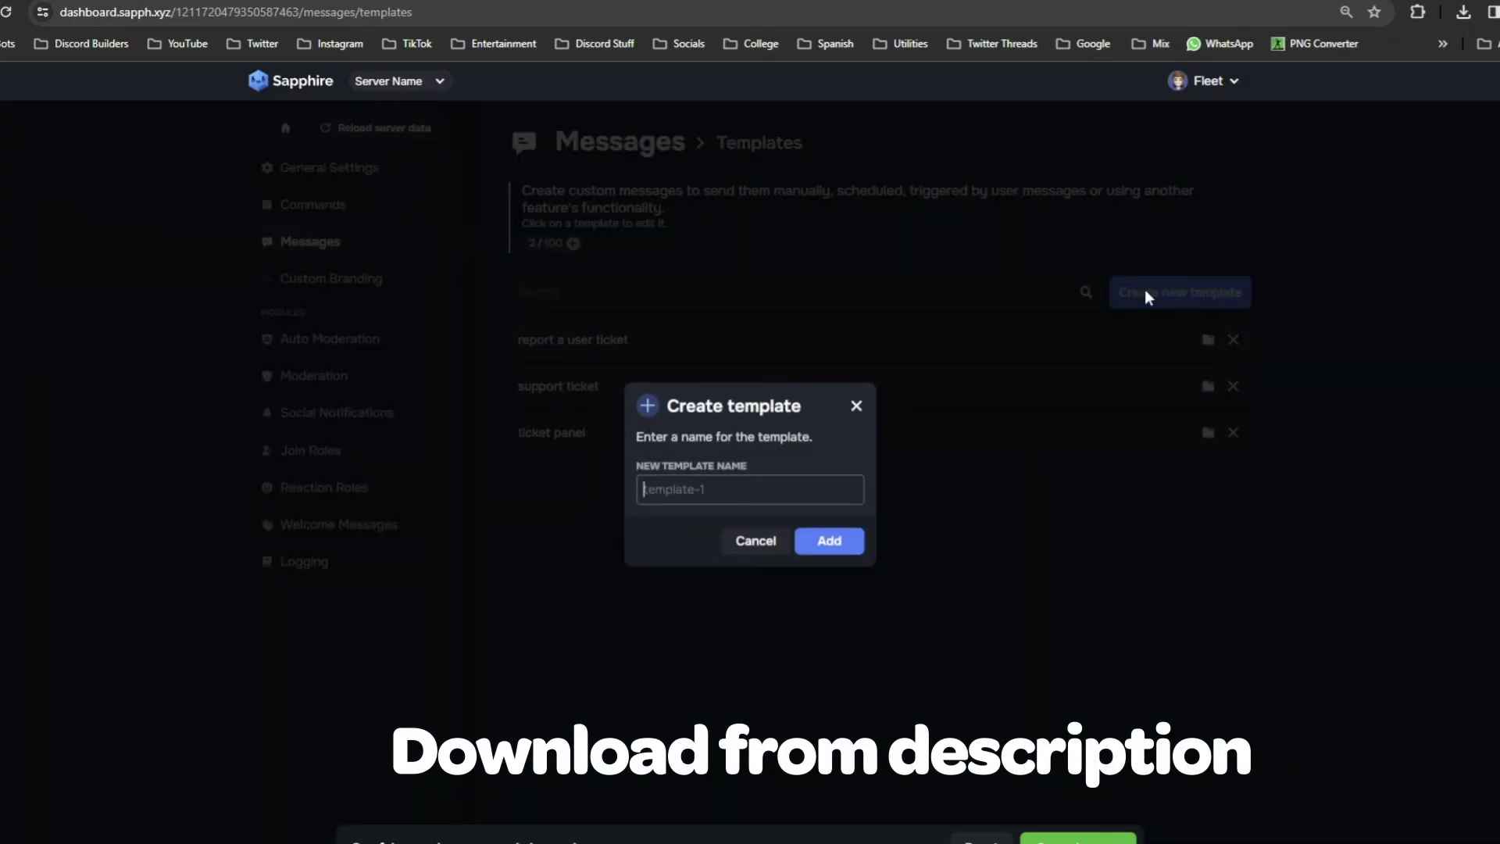
text(enqui)
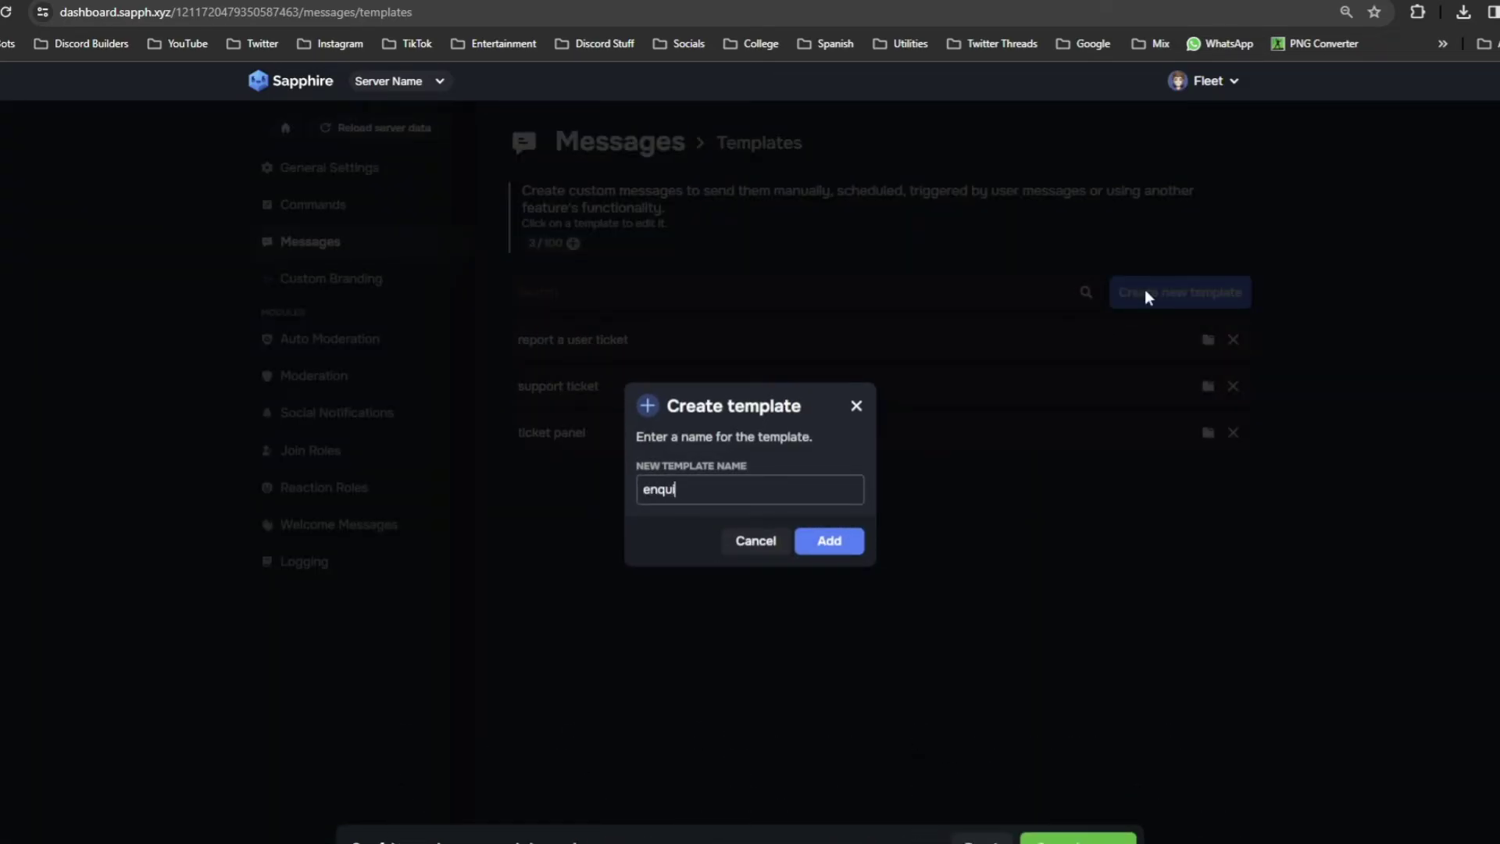
text(ry)
key(Return)
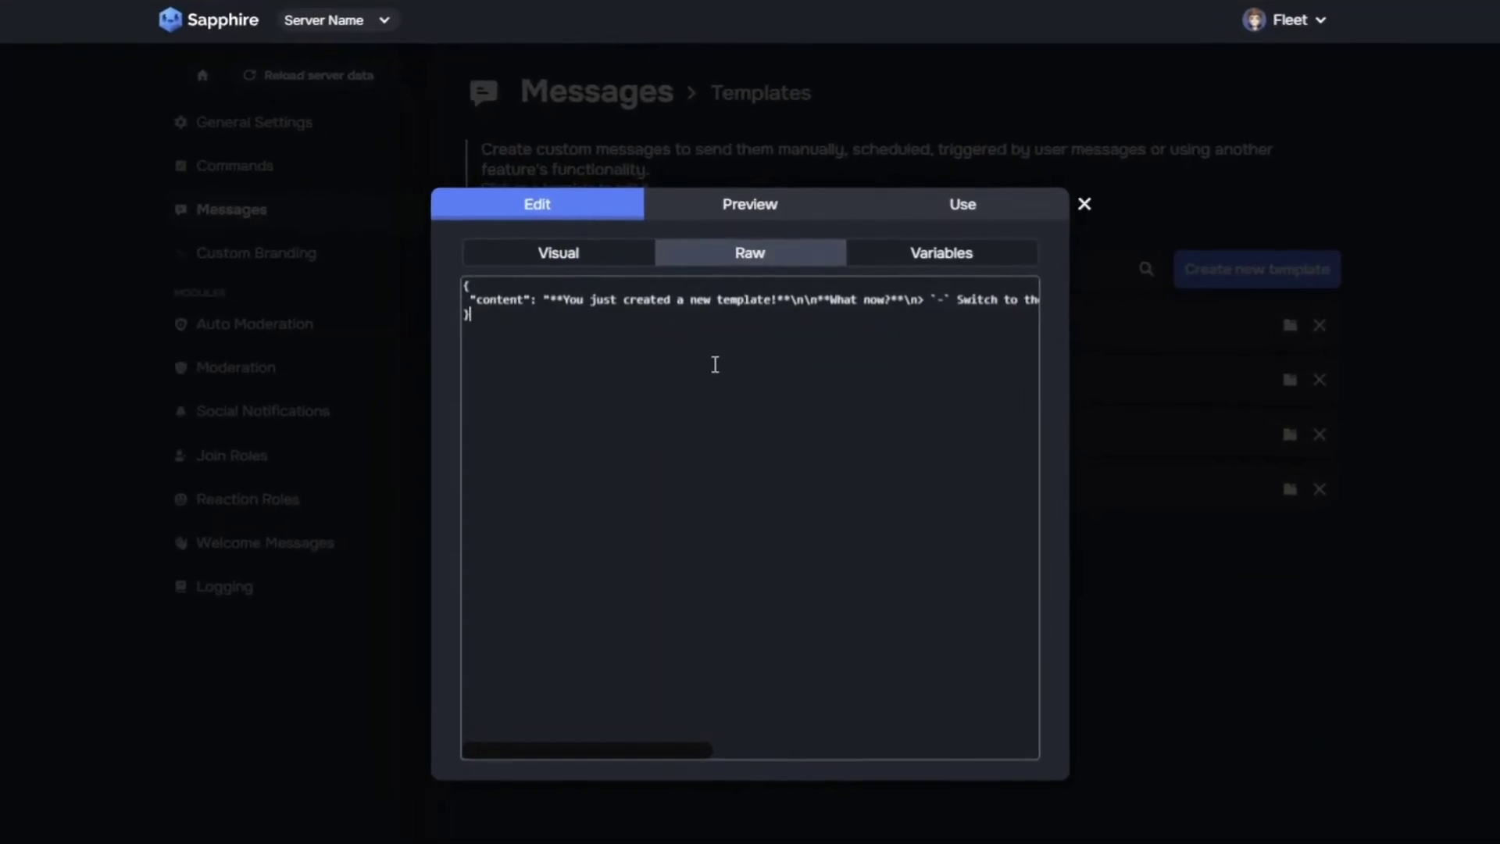
Replace a ticket template's raw code with content "$new ${userid} Server Support" and null embeds and components, and open another template's raw code
key(ctrl+a)
key(BackSpace)
text({  "content": "$new ${userid} Server Support",  "embeds": null,  "components": null })
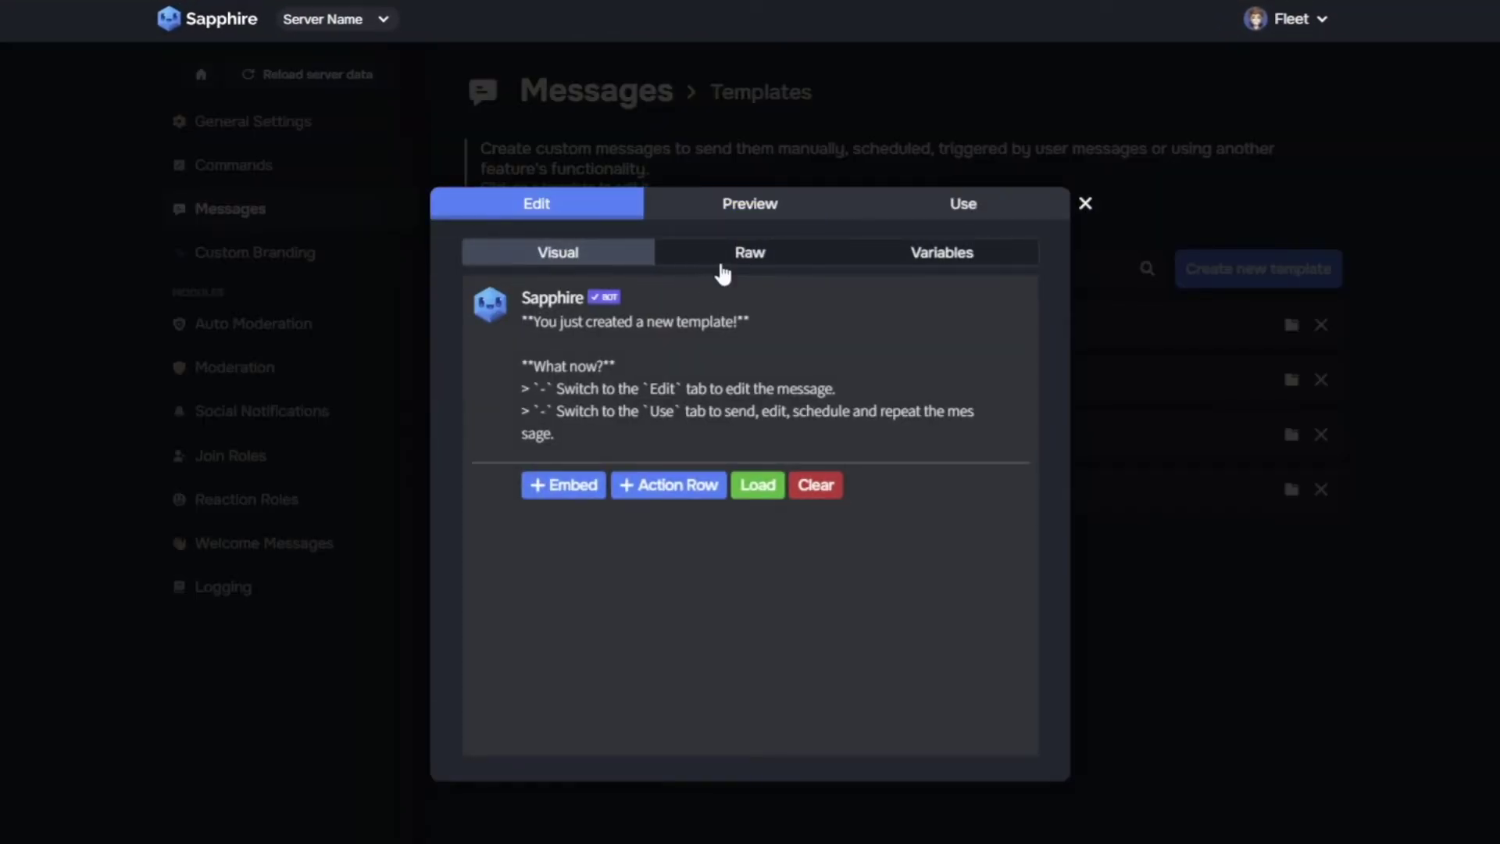
click(723, 262)
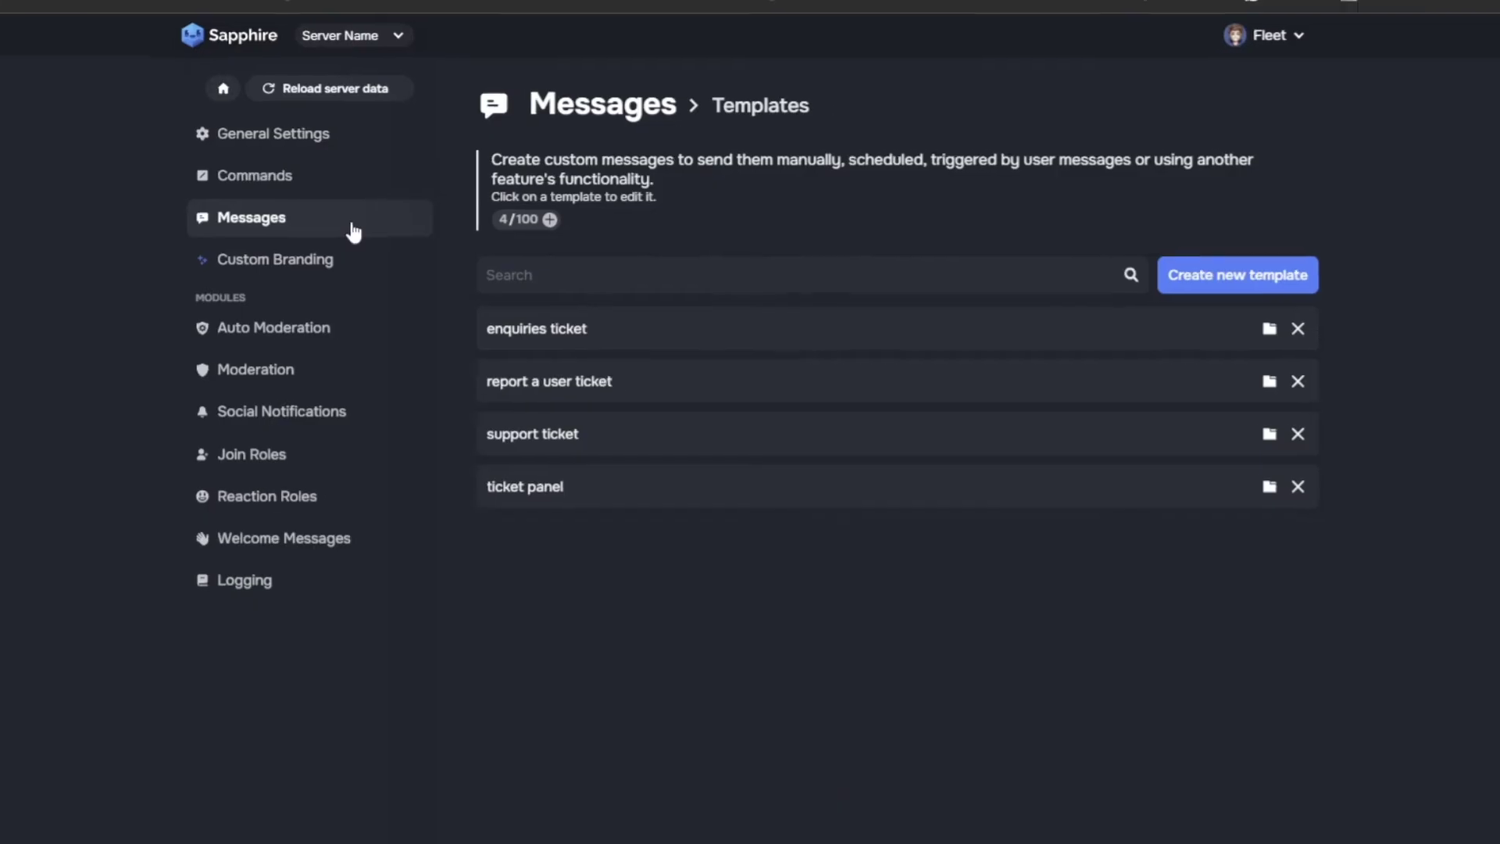
Create a custom button named "Support" among Sapphire's message components
click(368, 211)
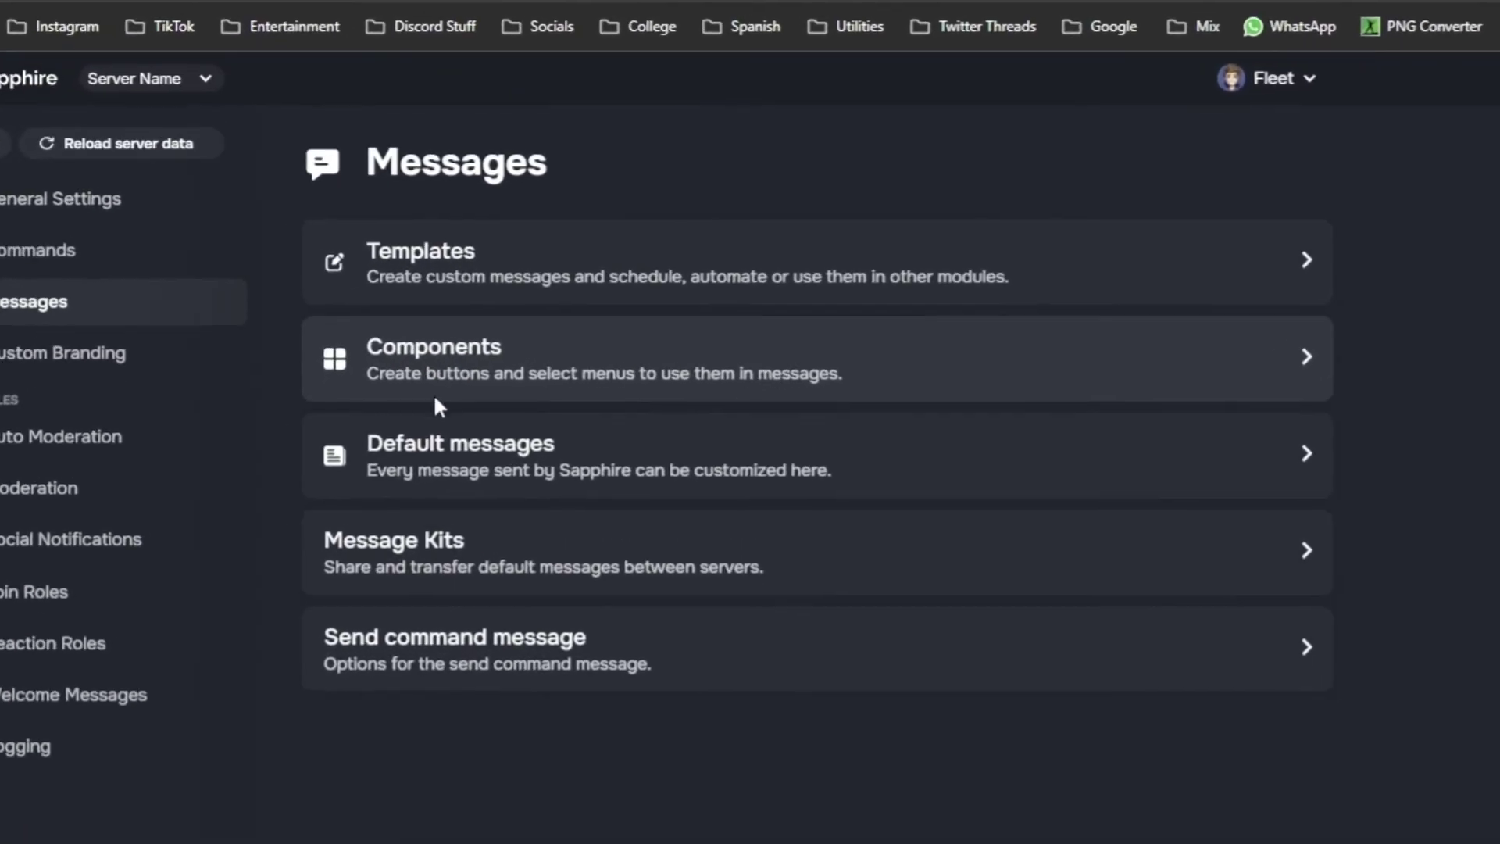
click(647, 312)
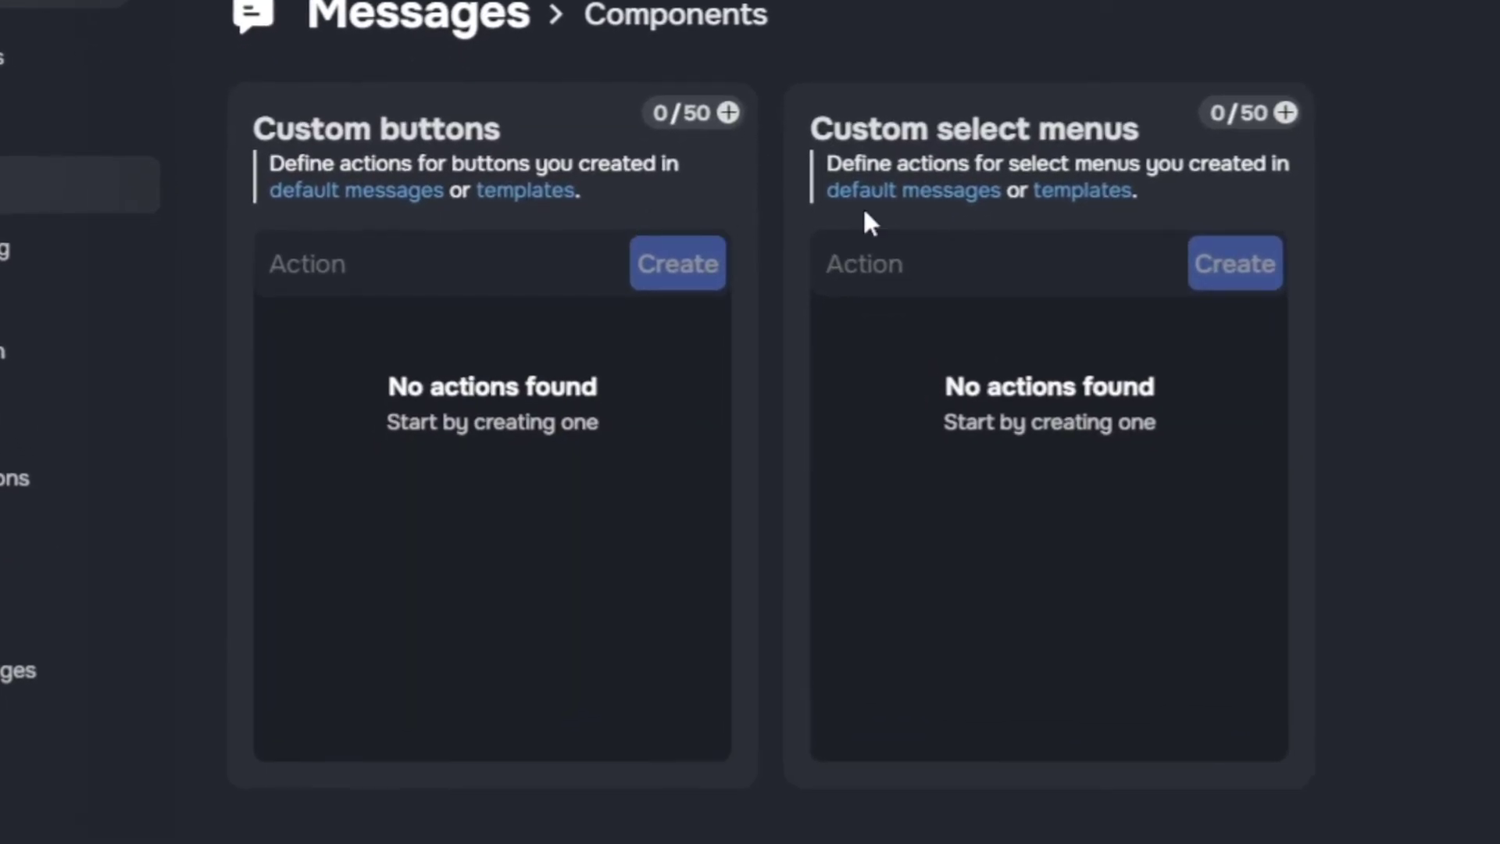
click(567, 243)
text(Suppor)
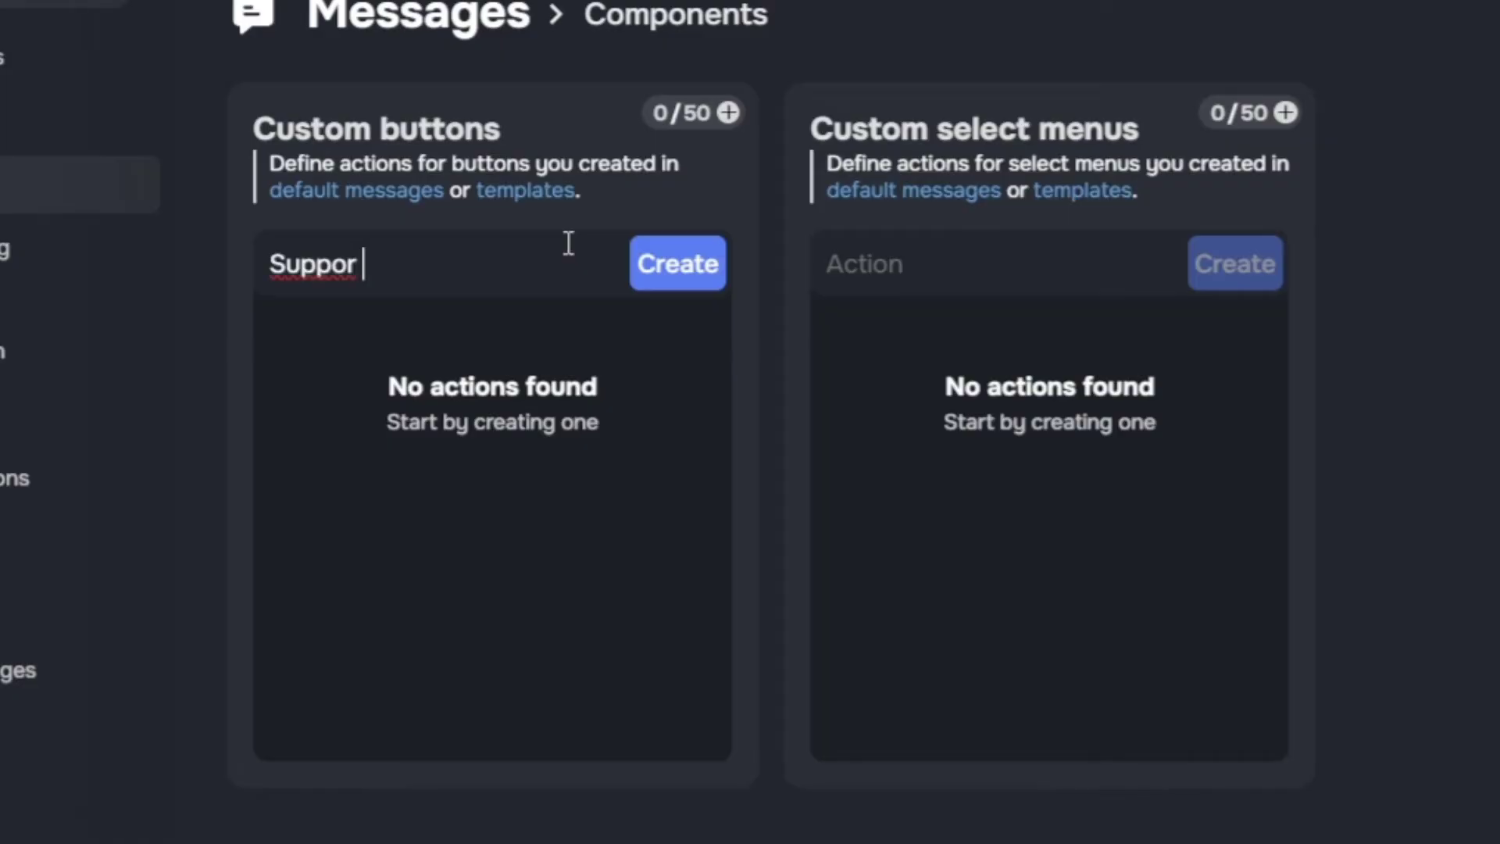
text(t)
key(Return)
Add a Send channel message action to the Support button
click(552, 344)
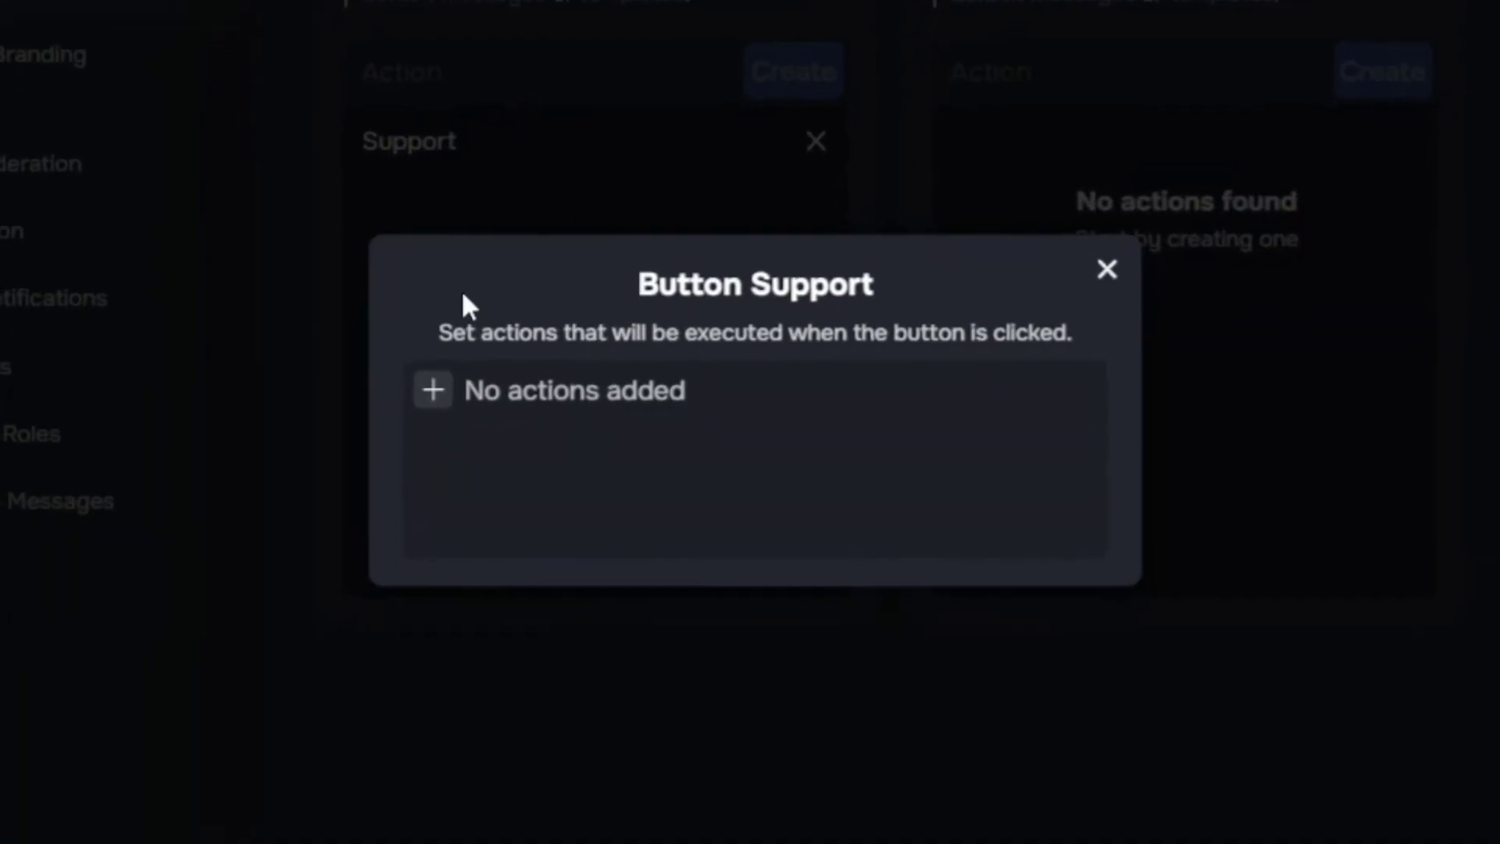
click(435, 387)
click(503, 566)
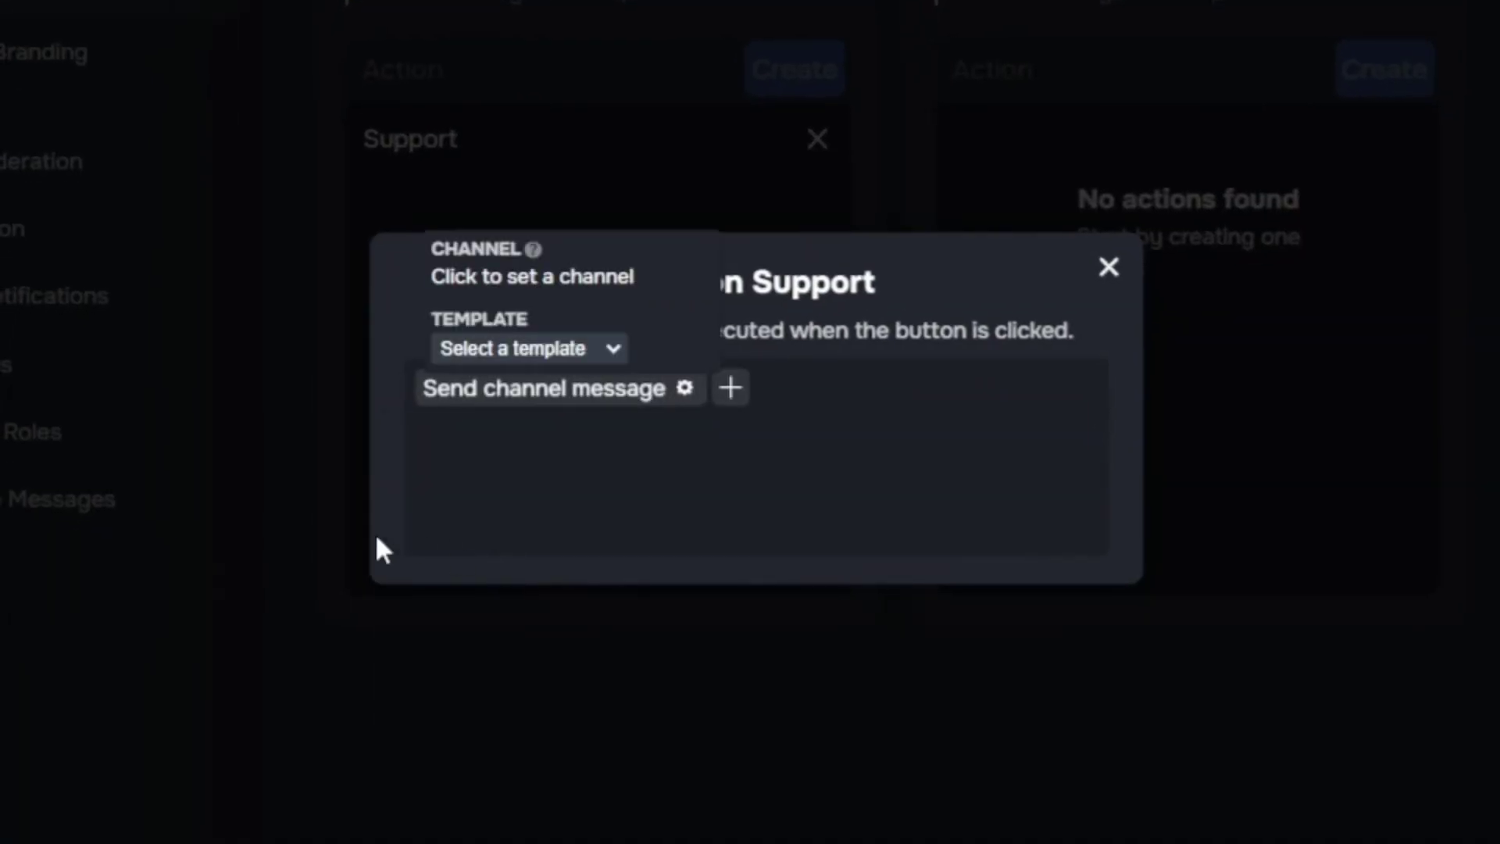
Set the Support button's channel message to go to #ticket-log using the "support ticket" template, and save the changes
click(643, 399)
click(523, 277)
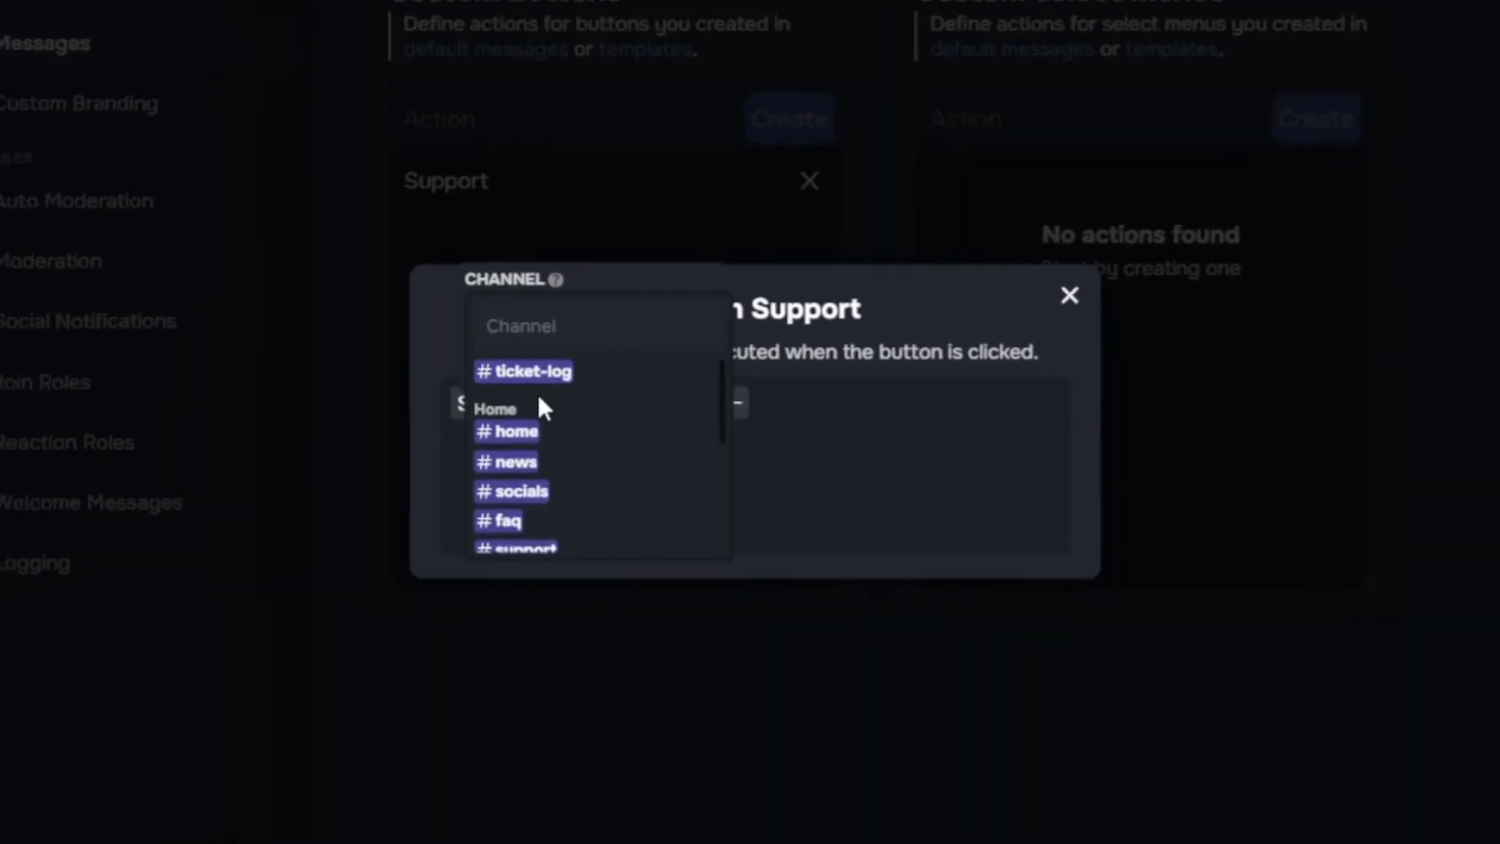
click(523, 371)
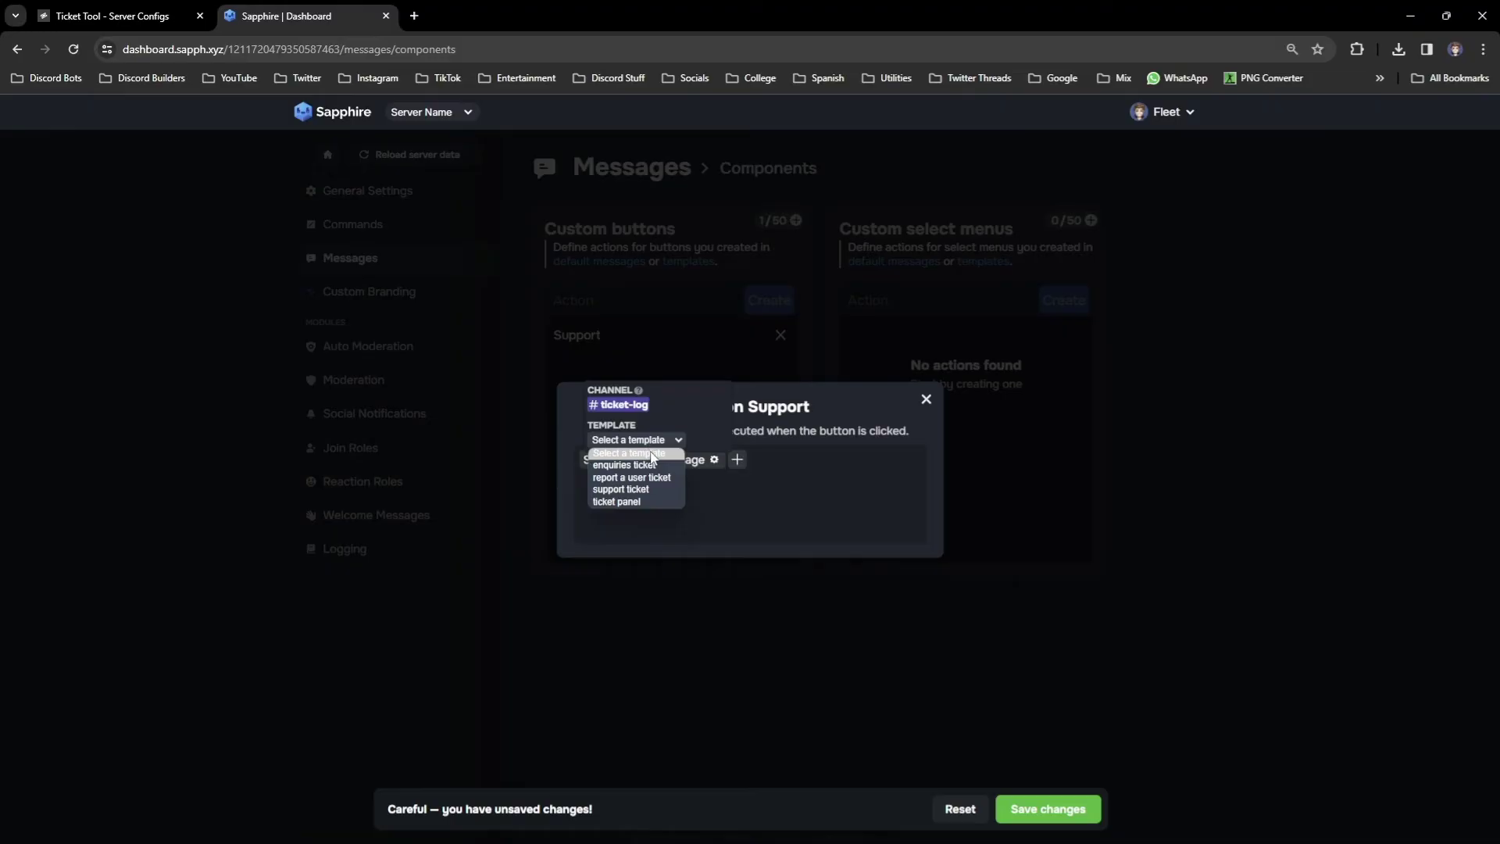
click(658, 487)
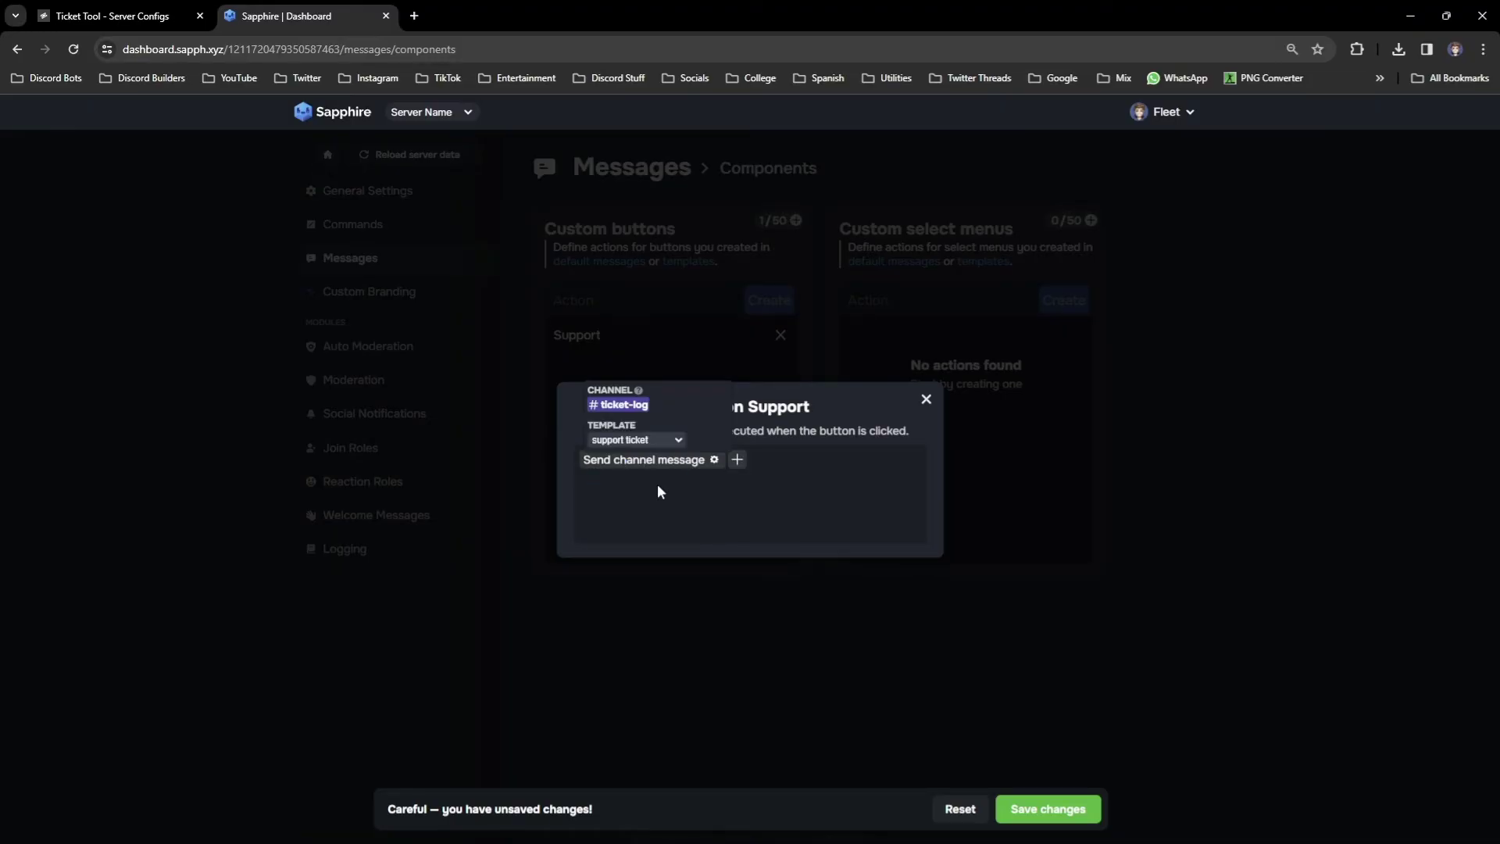
click(678, 503)
click(686, 570)
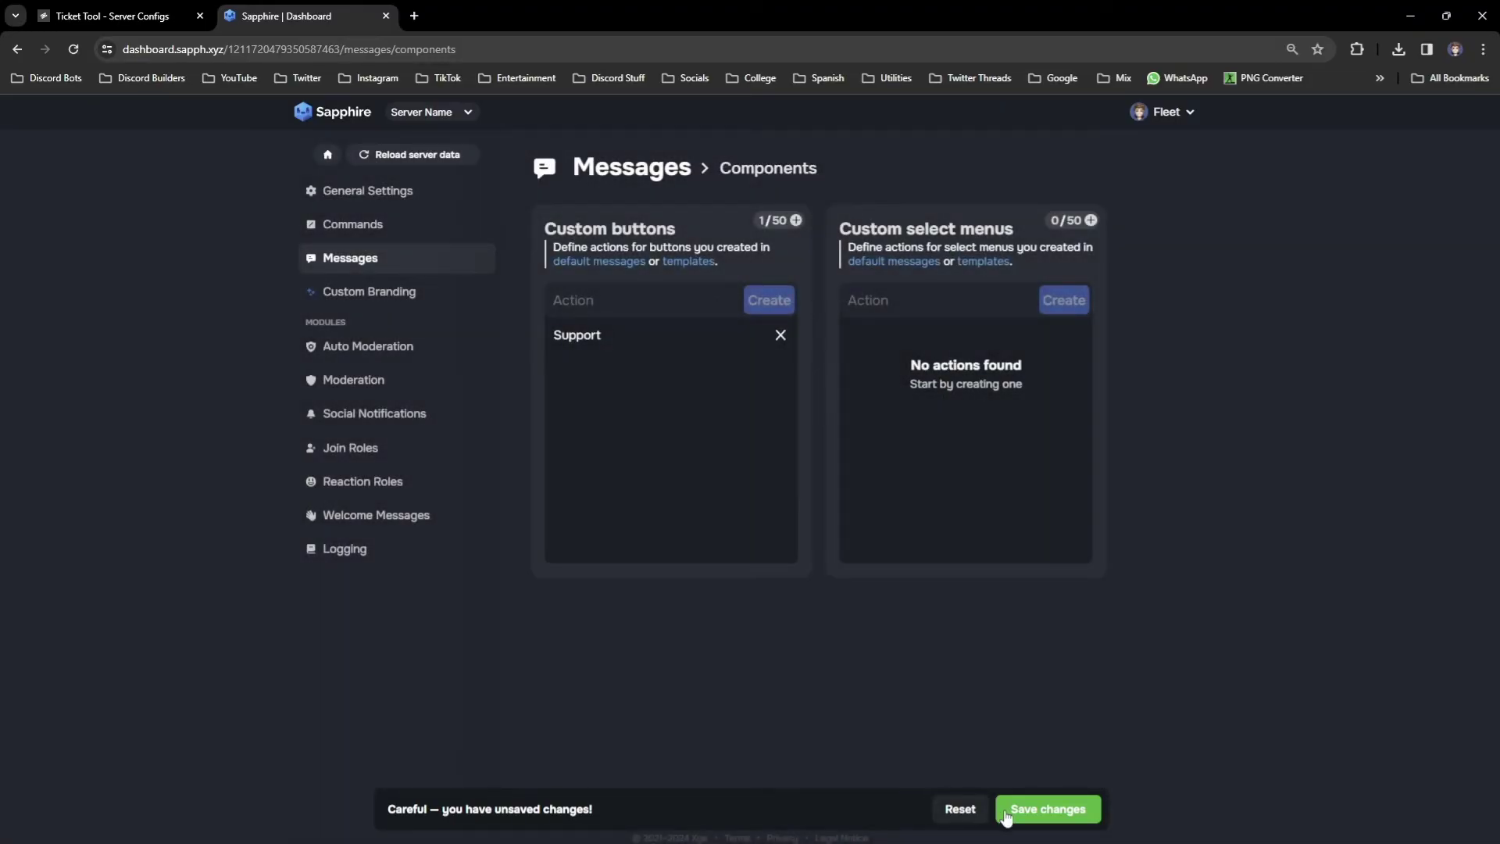
click(1029, 808)
Create two more custom buttons named "report user" and "enquiries"
click(654, 302)
text(report user)
key(Return)
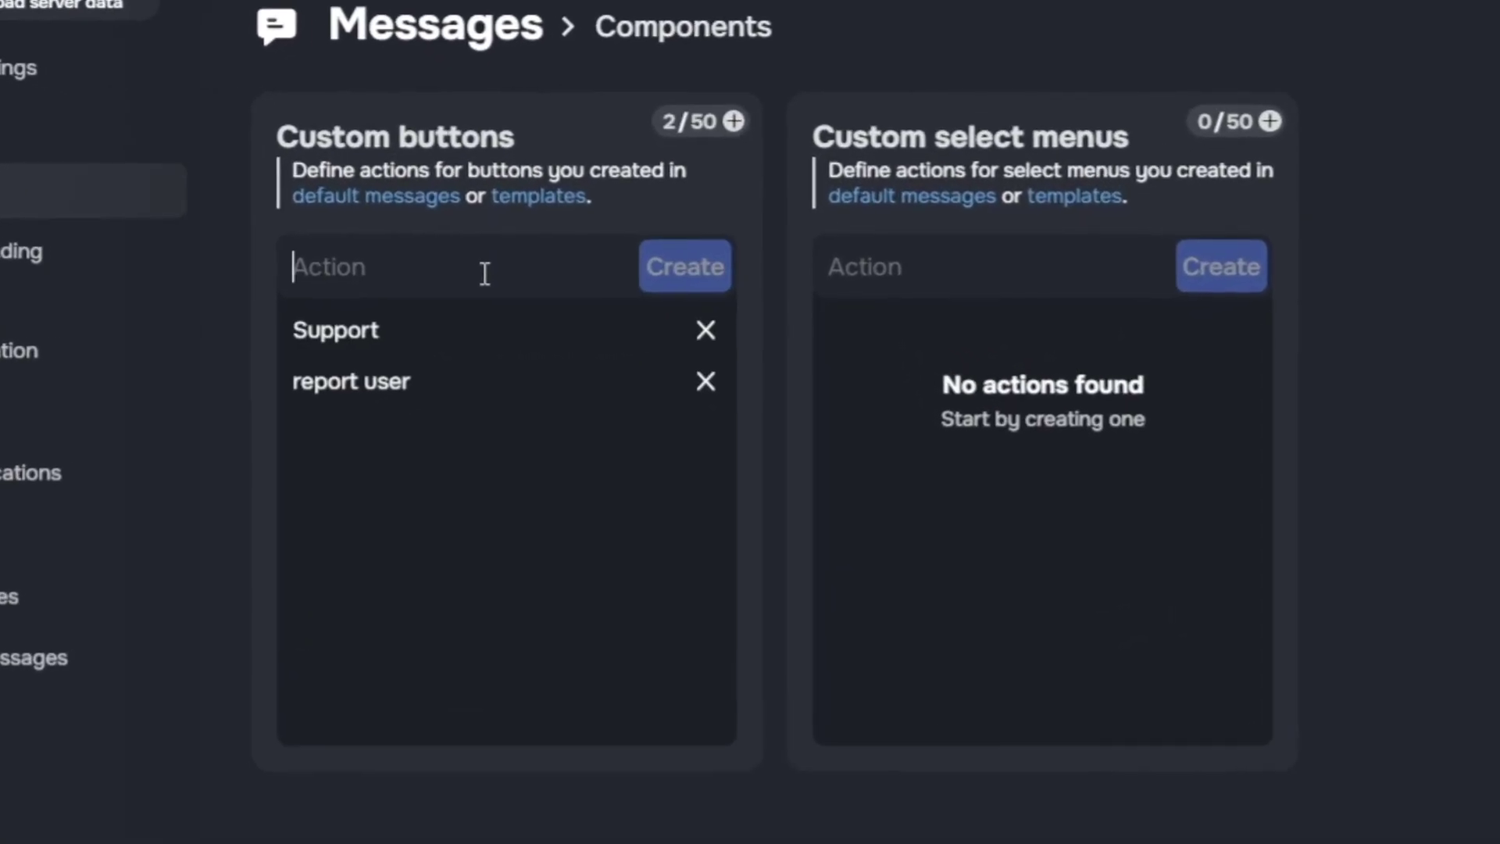
text(enqur)
key(BackSpace)
text(iries)
key(Return)
Give the report user button a Send channel message action to #ticket-log with the "report a user ticket" template
click(336, 365)
click(429, 395)
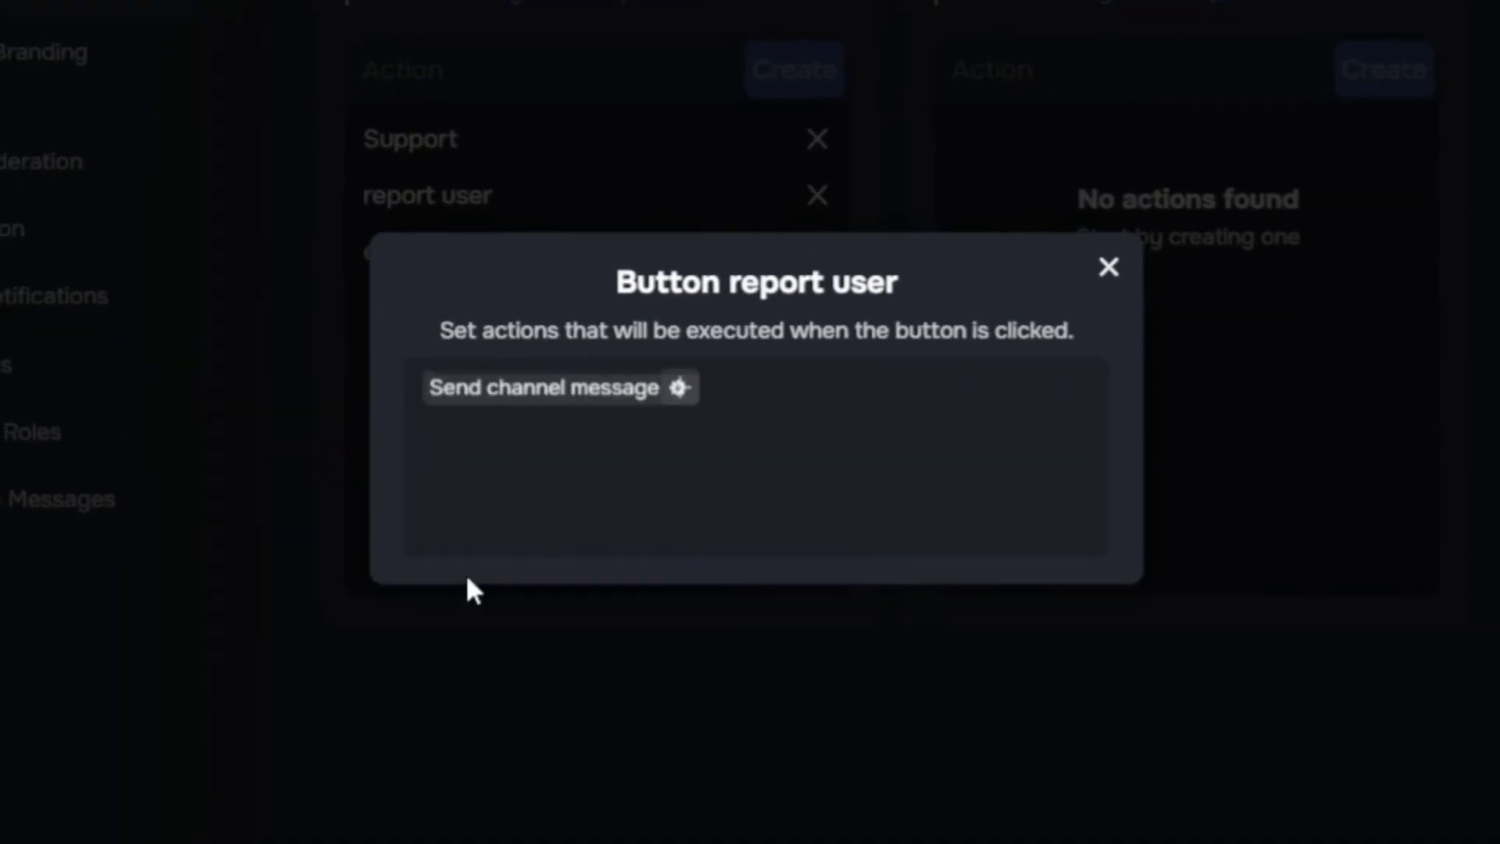
click(682, 386)
click(531, 275)
click(527, 345)
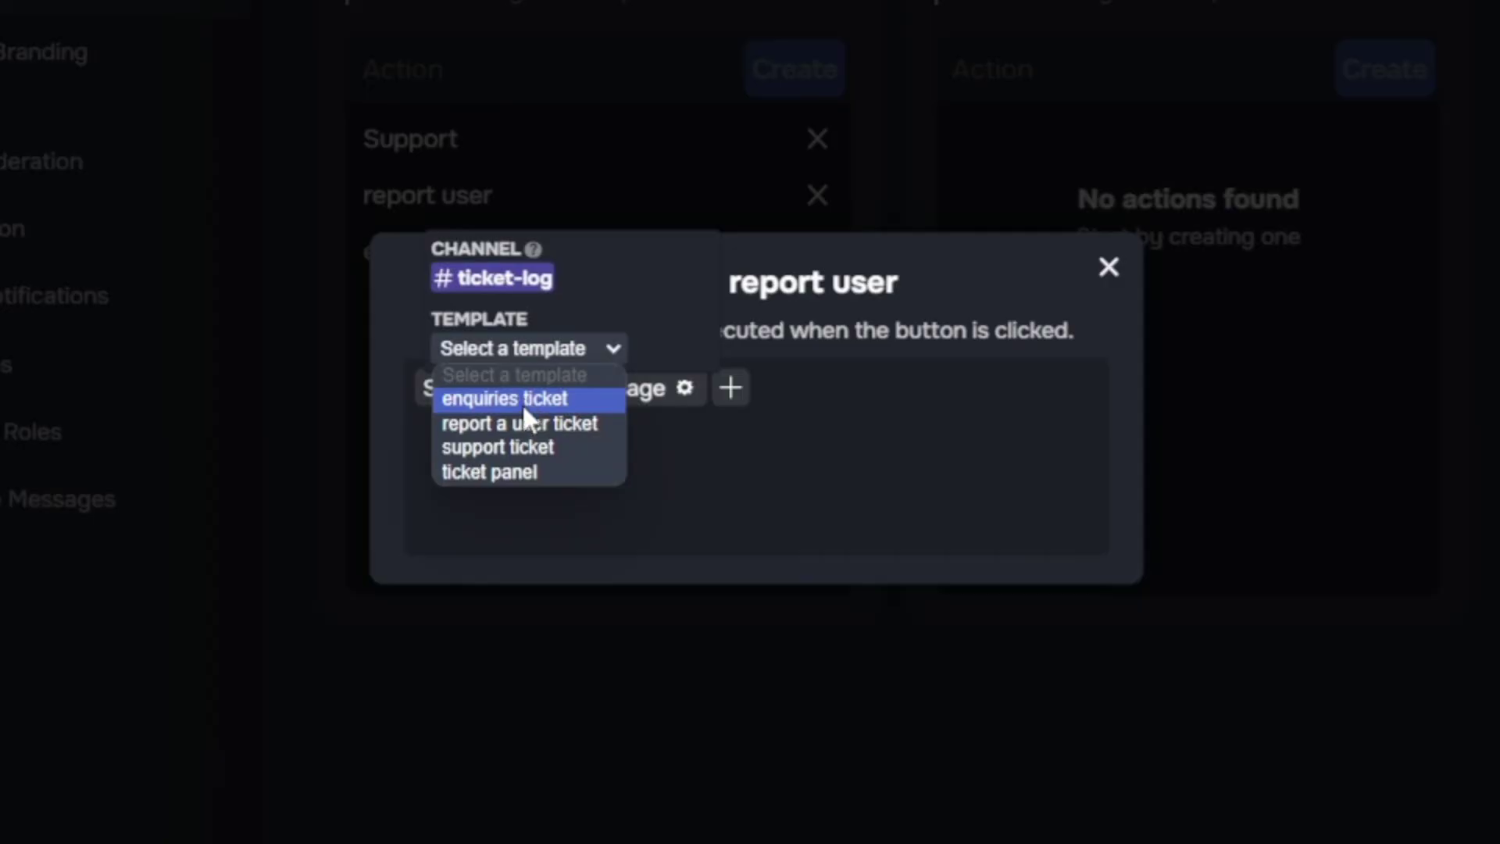
click(524, 425)
Create a custom select menu named "Support" and add three options to it
click(1320, 69)
click(1320, 68)
text(Support)
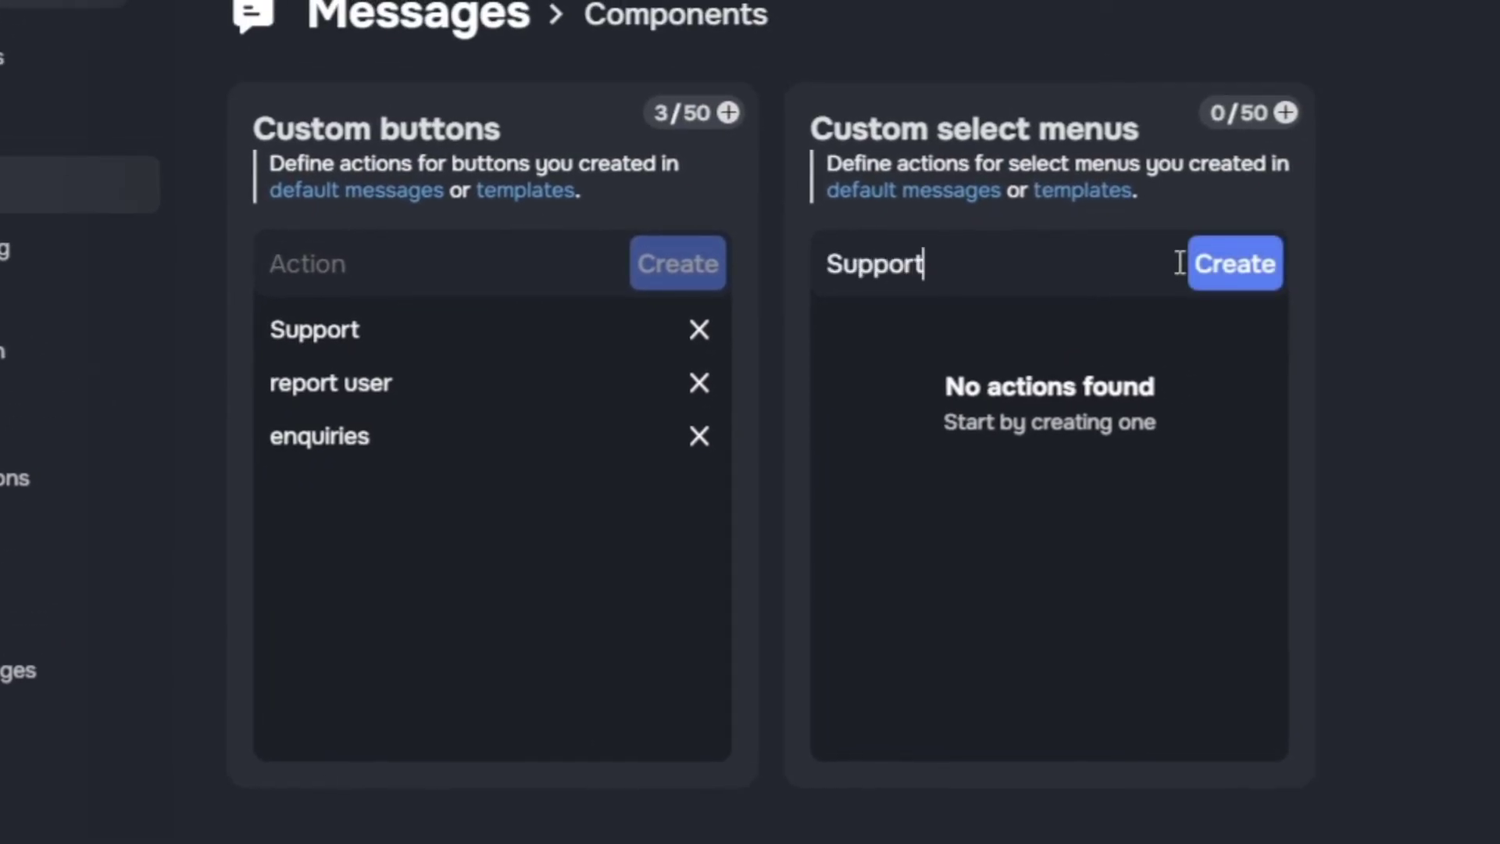
key(Return)
click(1114, 329)
click(1035, 281)
click(1035, 281)
click(1035, 281)
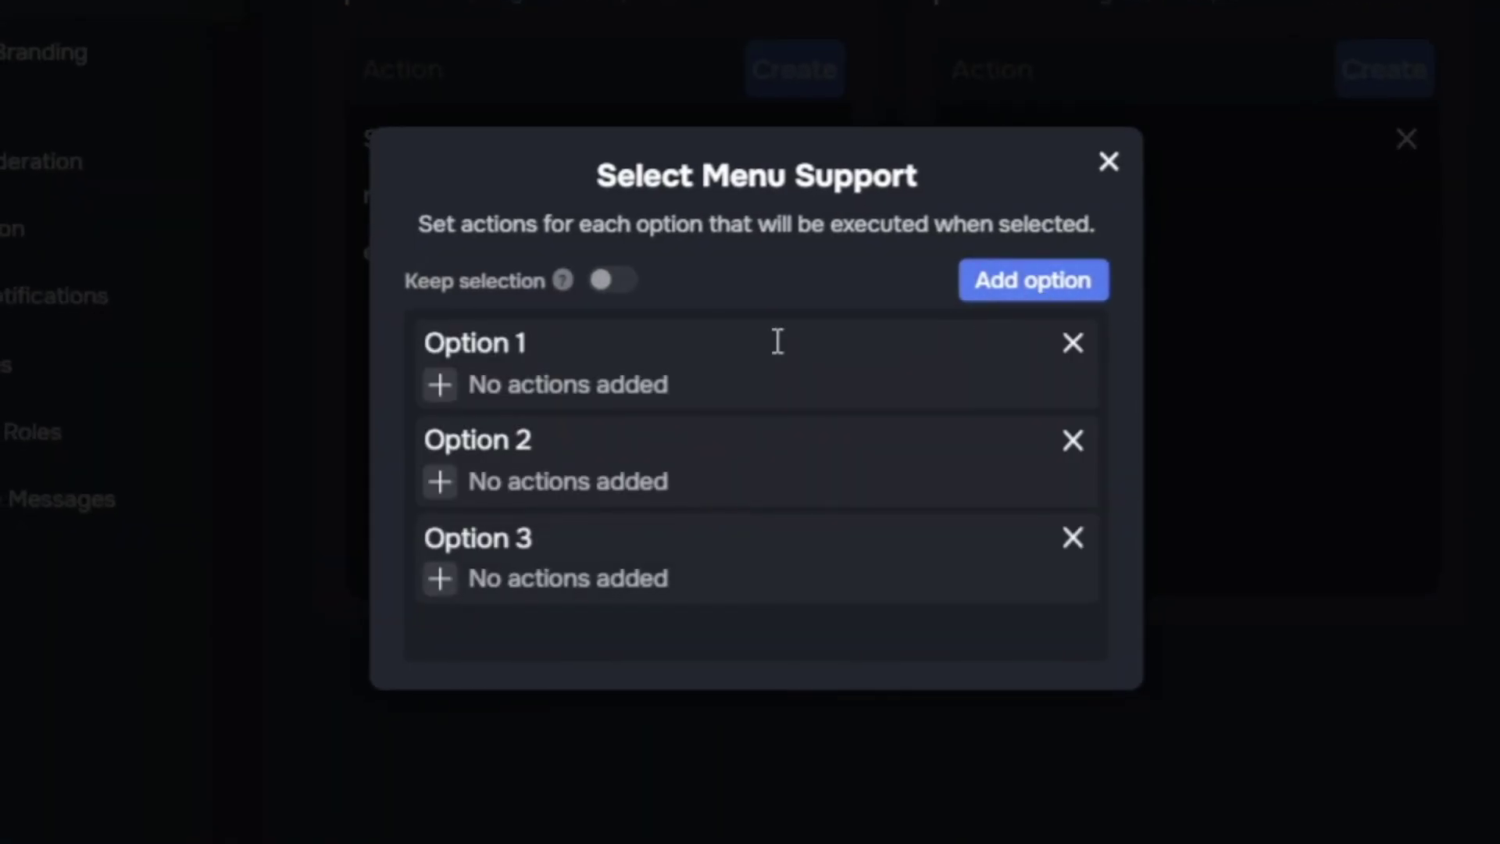
click(439, 387)
click(461, 564)
Add three buttons labelled "Server Support", "Report A User" and "Enquiries" to the ticket panel template
click(546, 259)
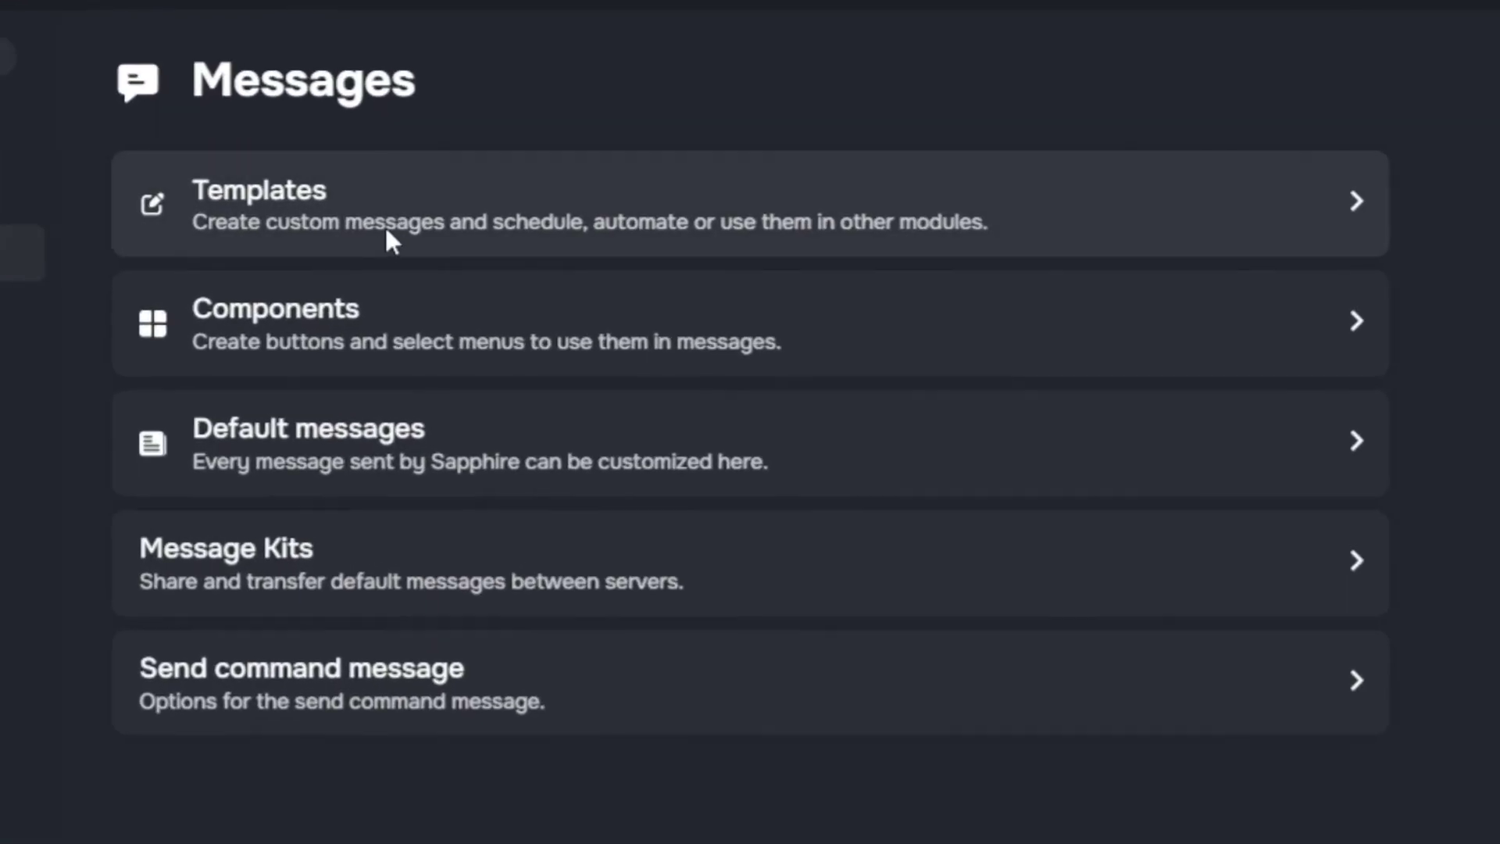
click(384, 224)
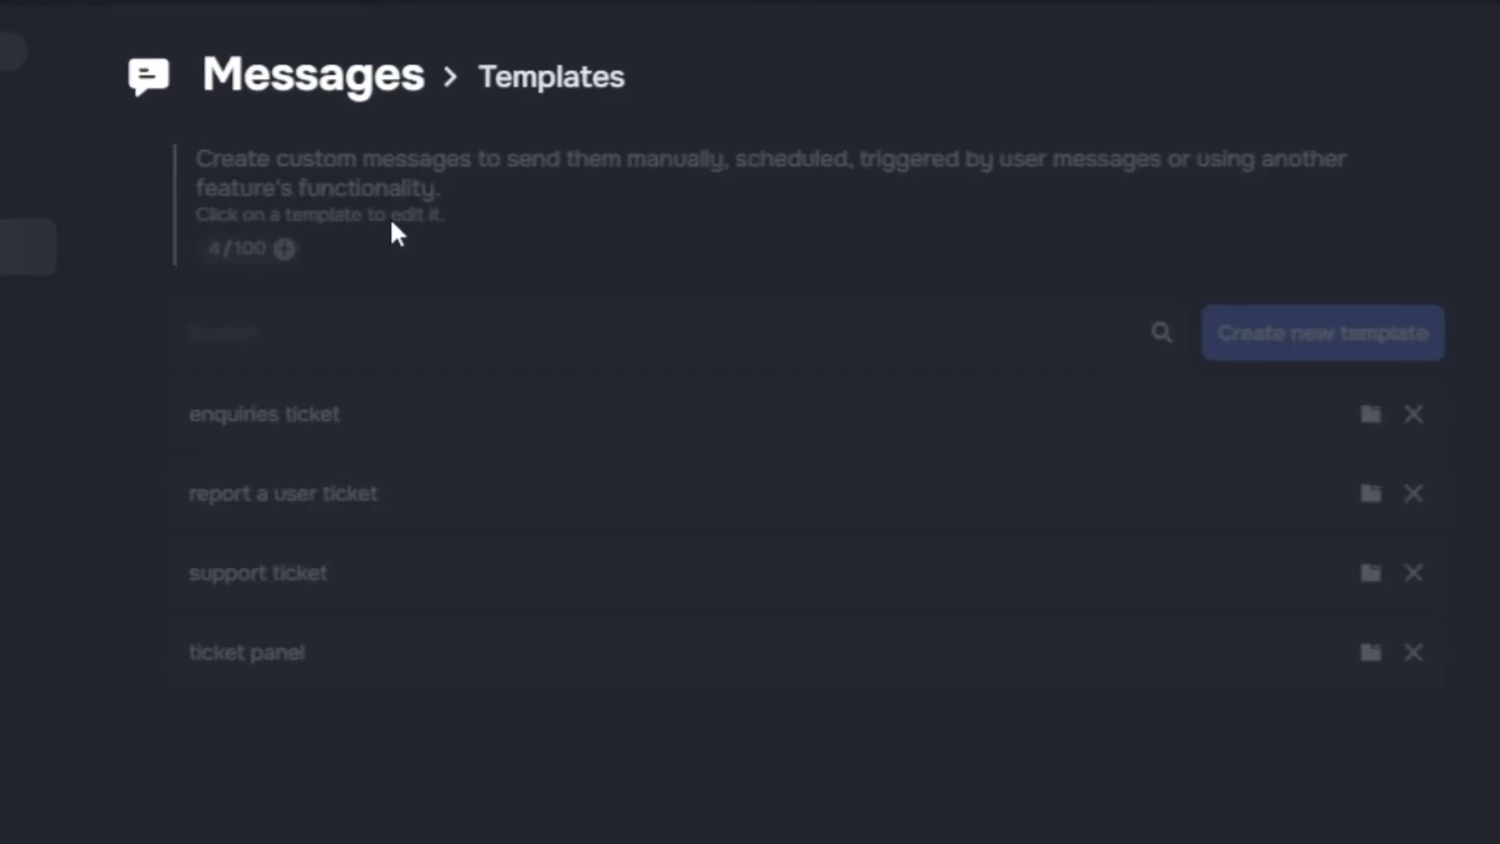
click(427, 529)
click(344, 136)
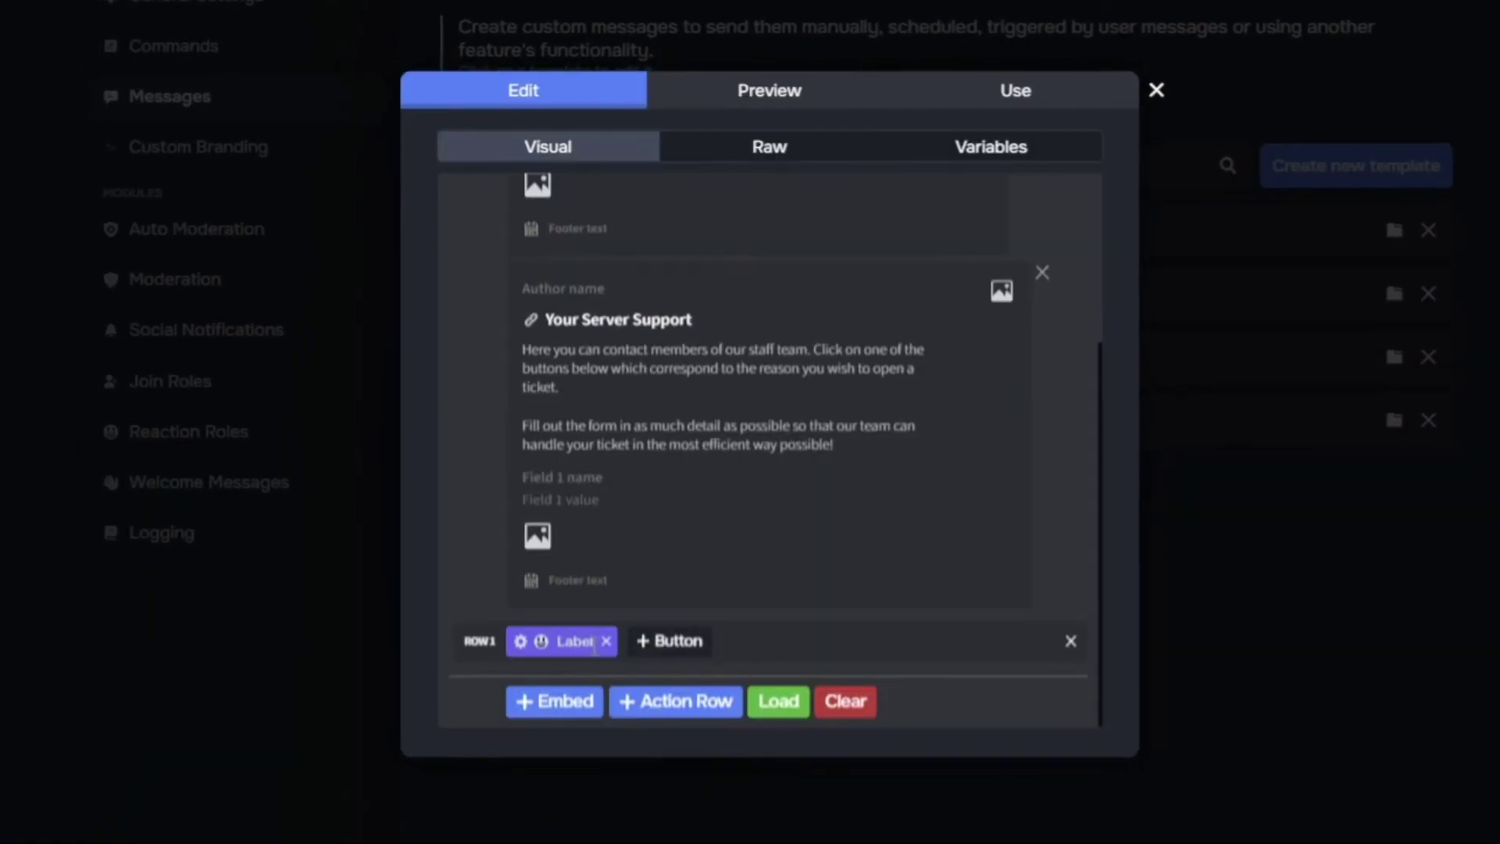
click(668, 641)
click(790, 640)
click(606, 641)
text(Server Support)
click(735, 640)
text(Report A User)
click(877, 641)
text(Enquiries)
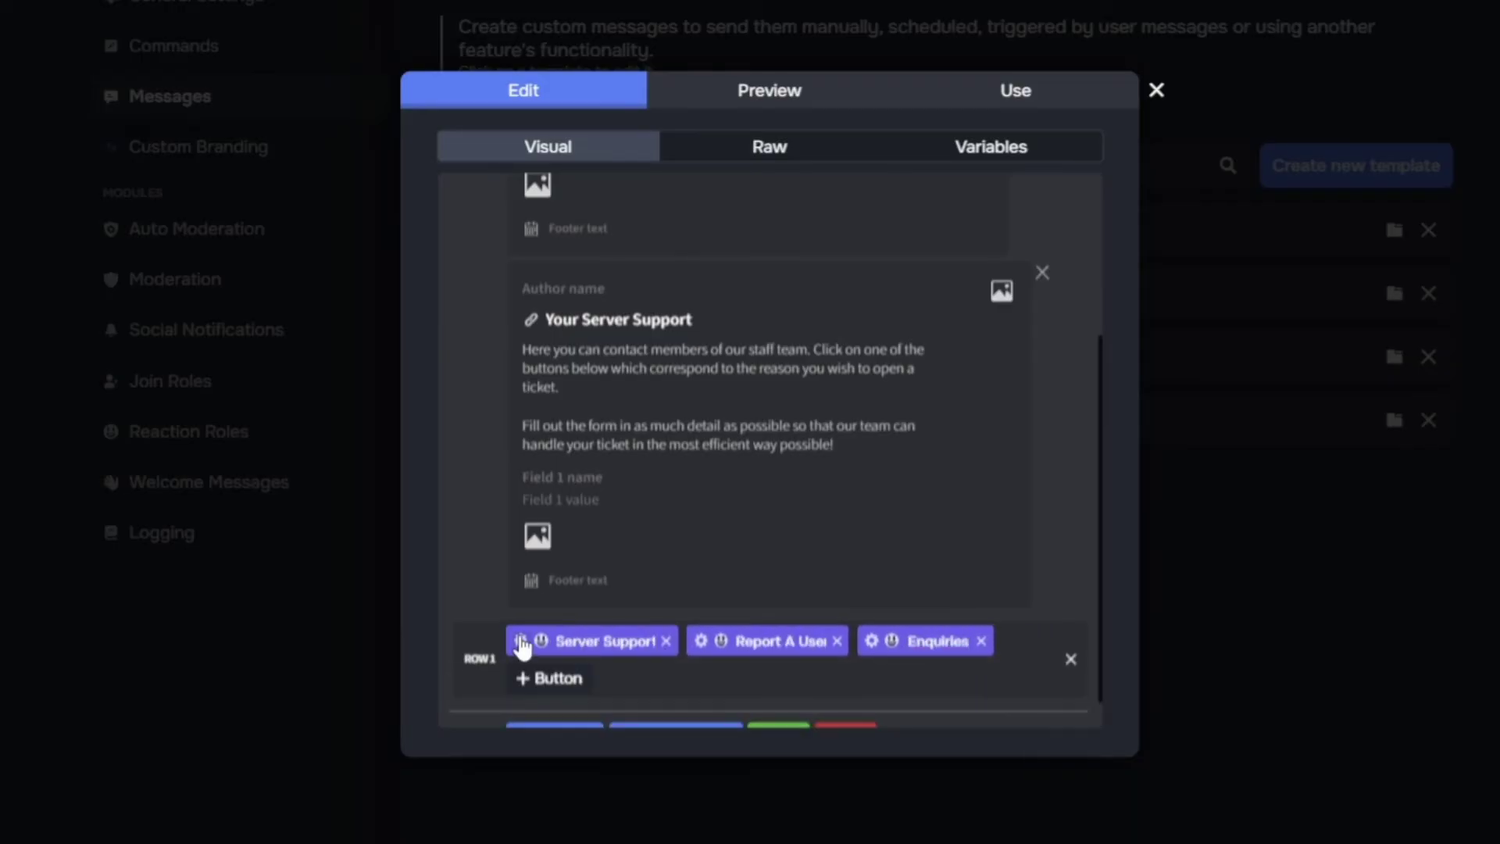
Assign the Support action to the template's Server Support button
click(522, 643)
click(520, 603)
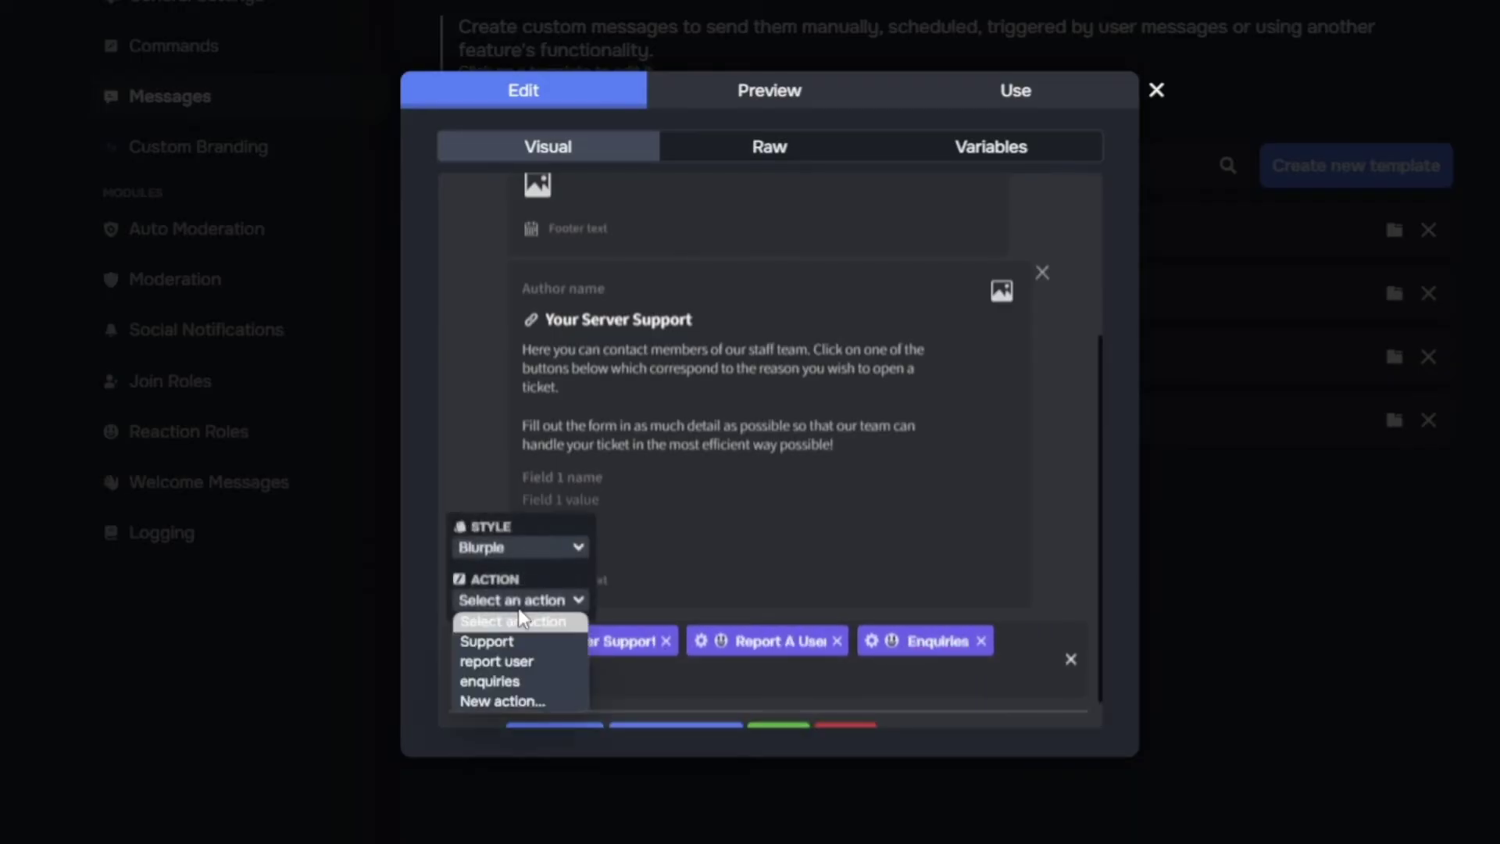
click(486, 640)
Choose to send the ticket panel template into a channel and search the channel list for the support channel
click(1024, 105)
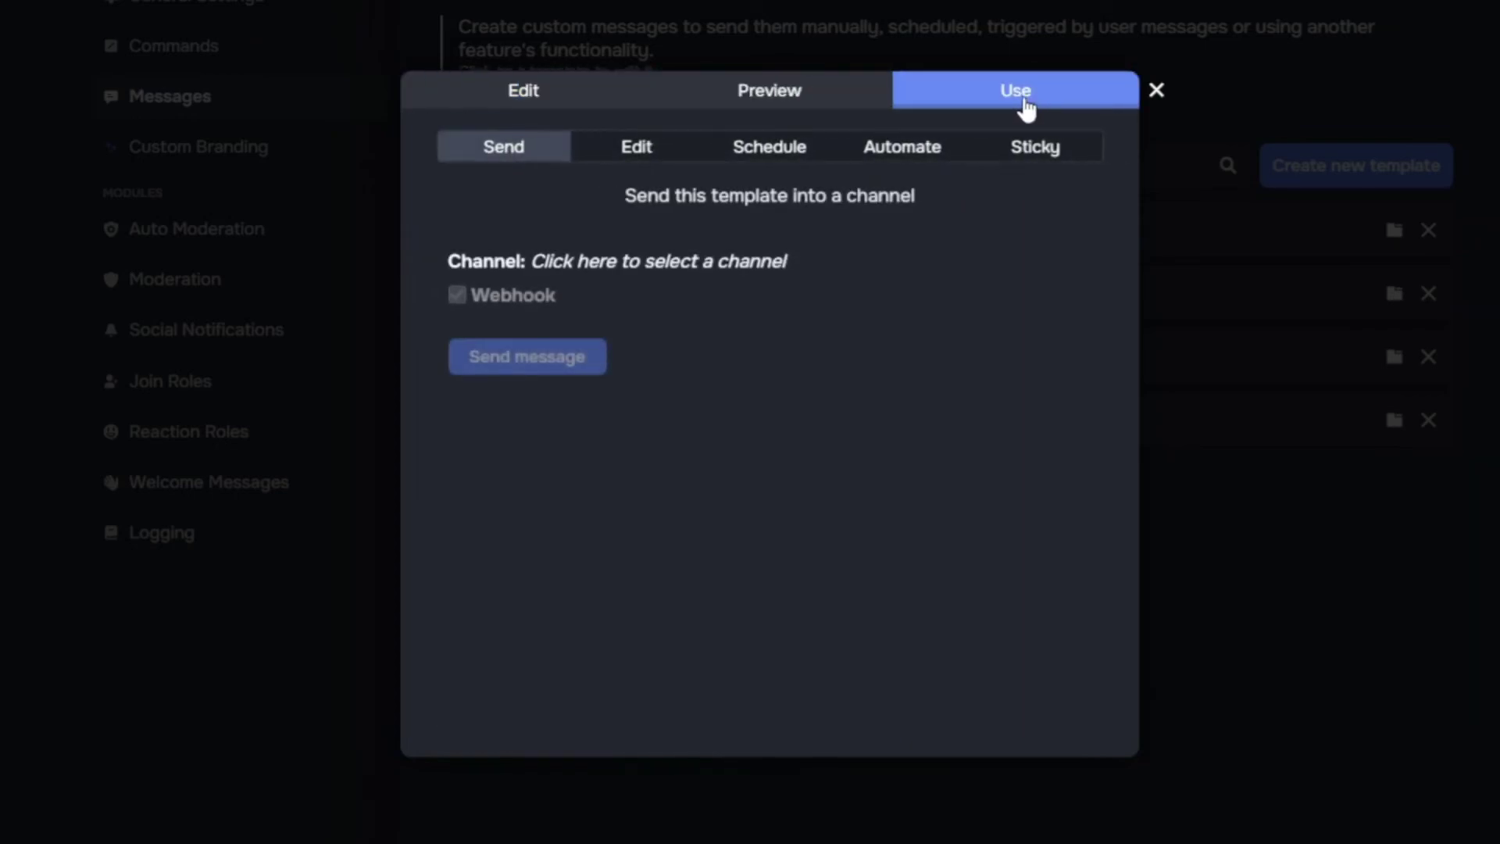
click(568, 264)
text(se)
key(BackSpace)
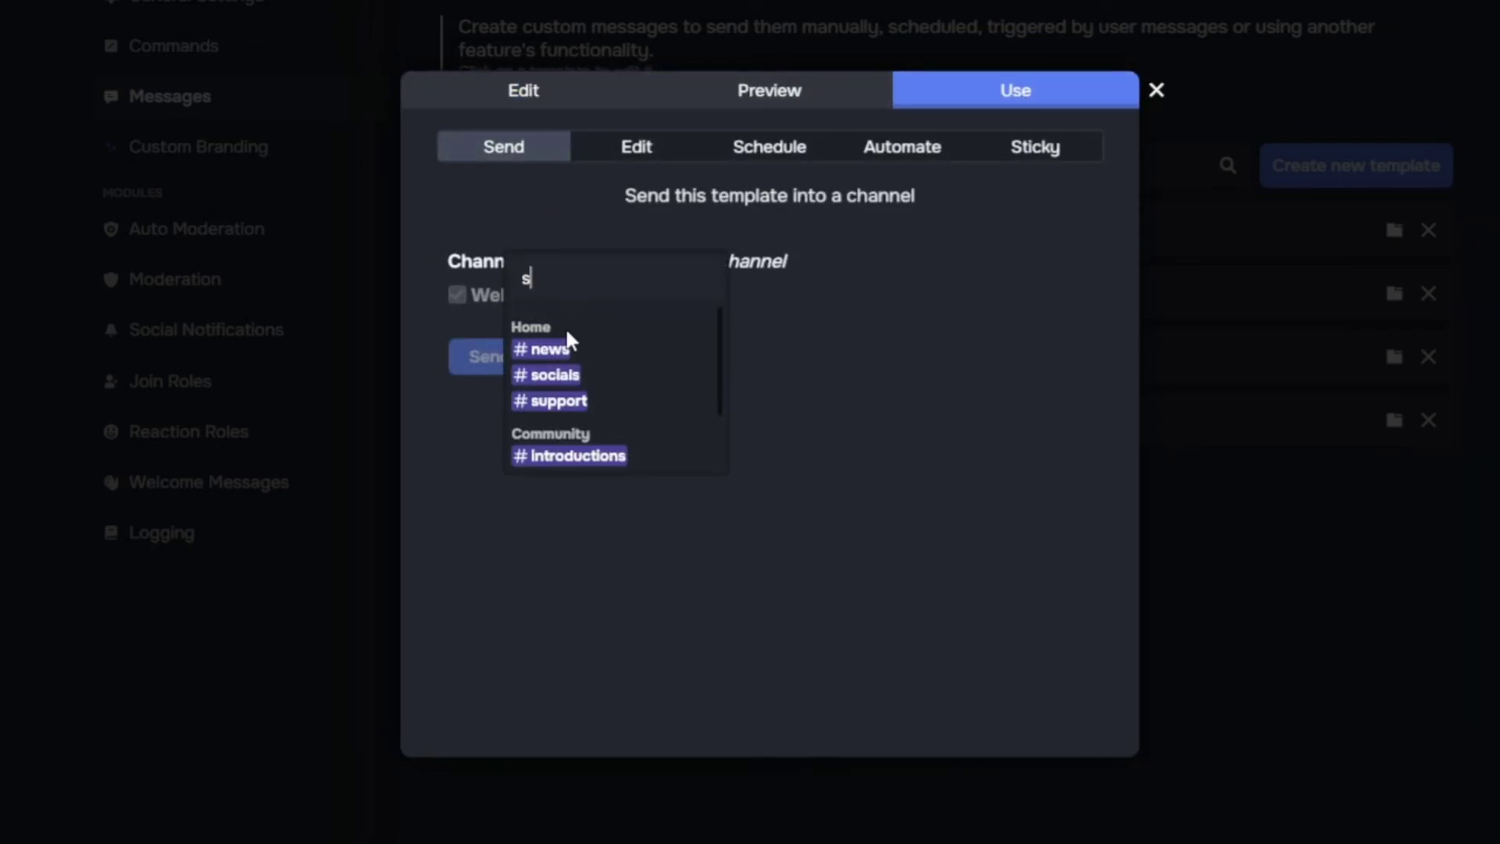
text(uppo)
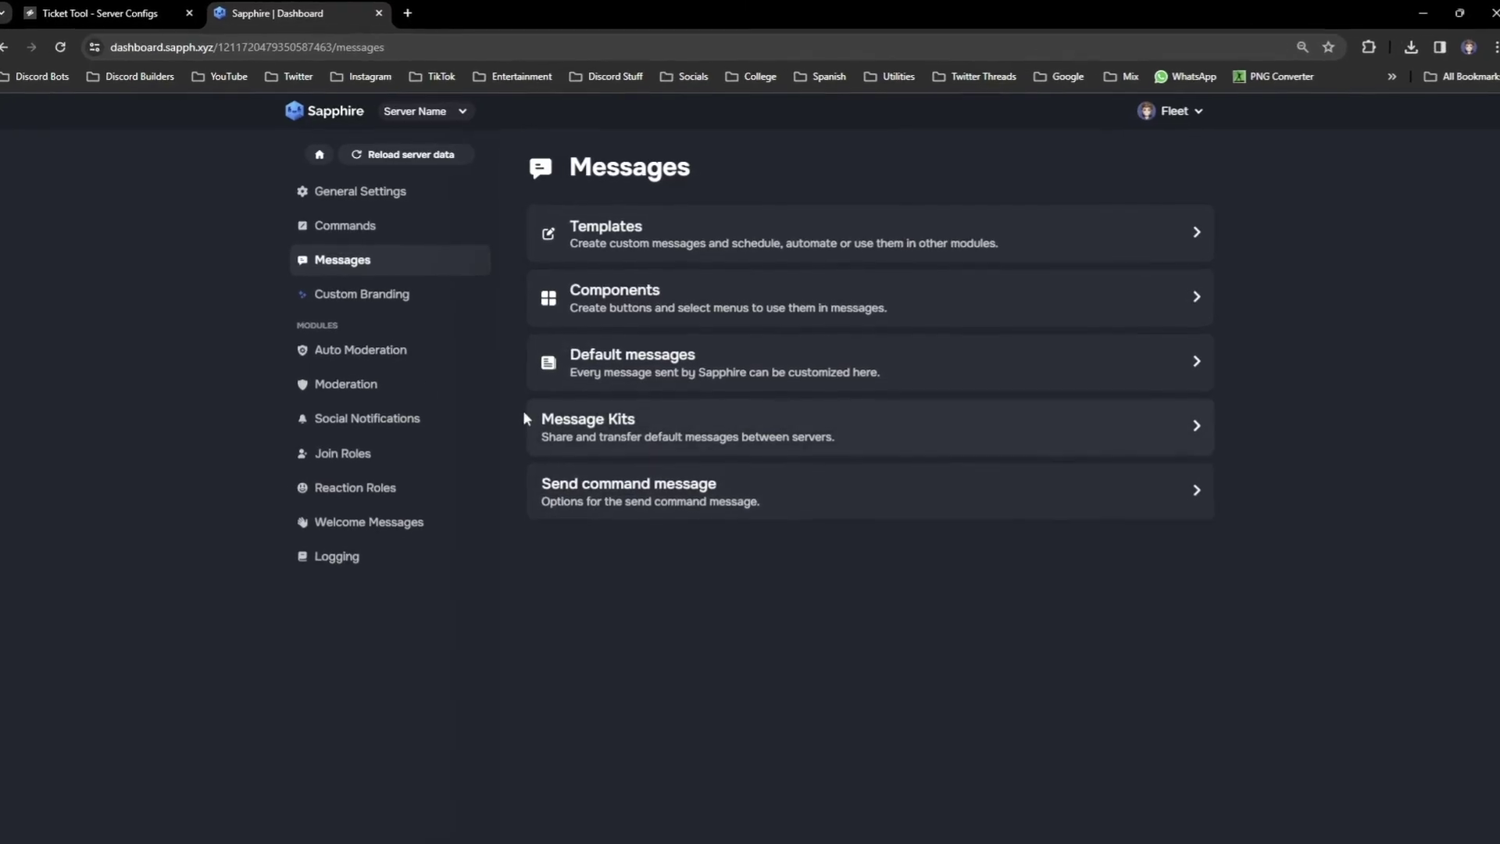
Enable the webhook for the send message command, name it "Bot Name" and paste an image URL for its avatar
click(519, 553)
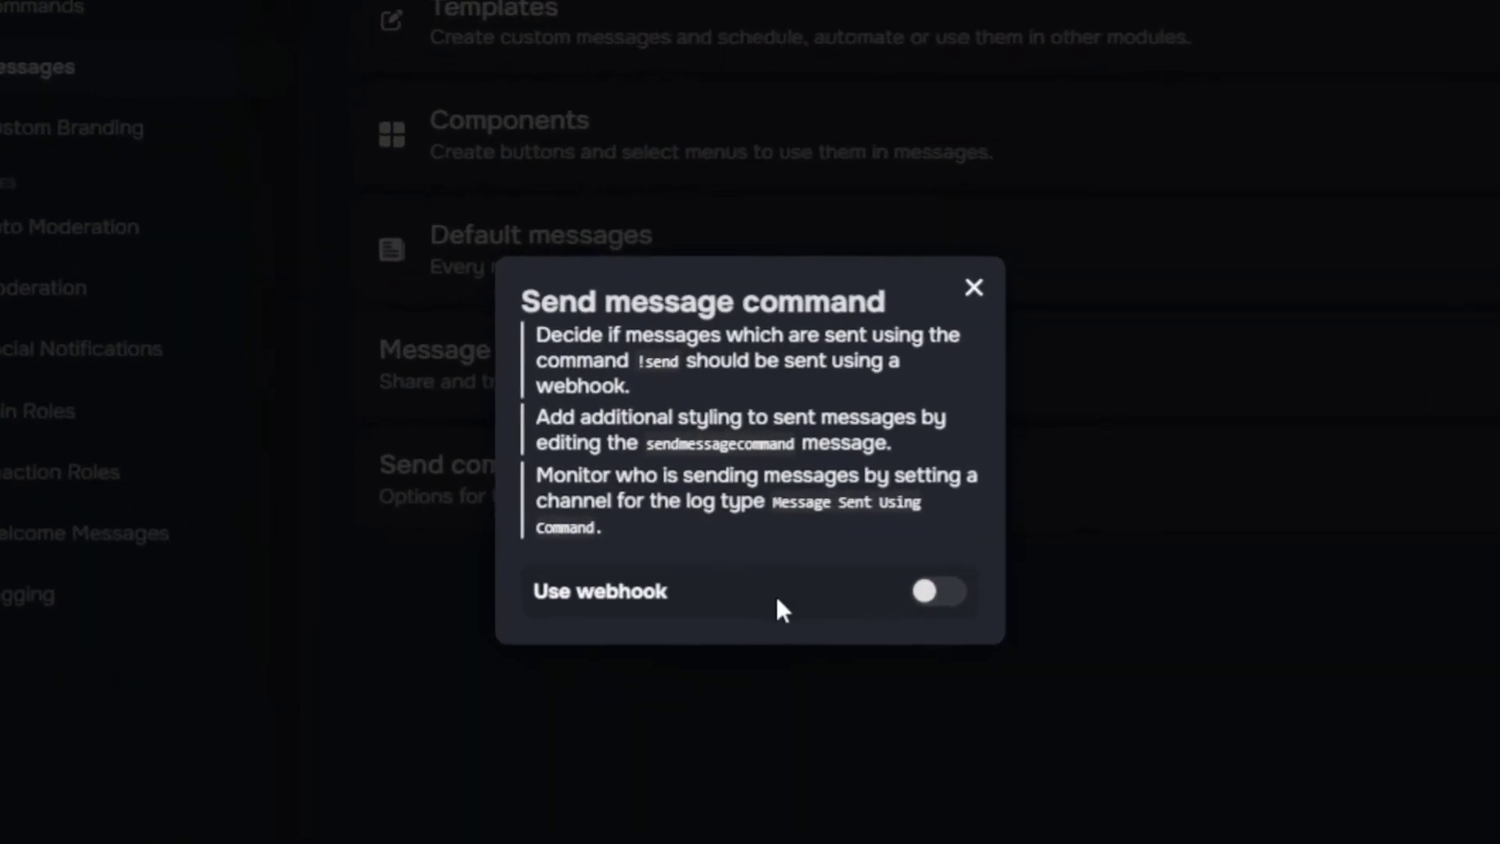
click(879, 663)
double_click(846, 602)
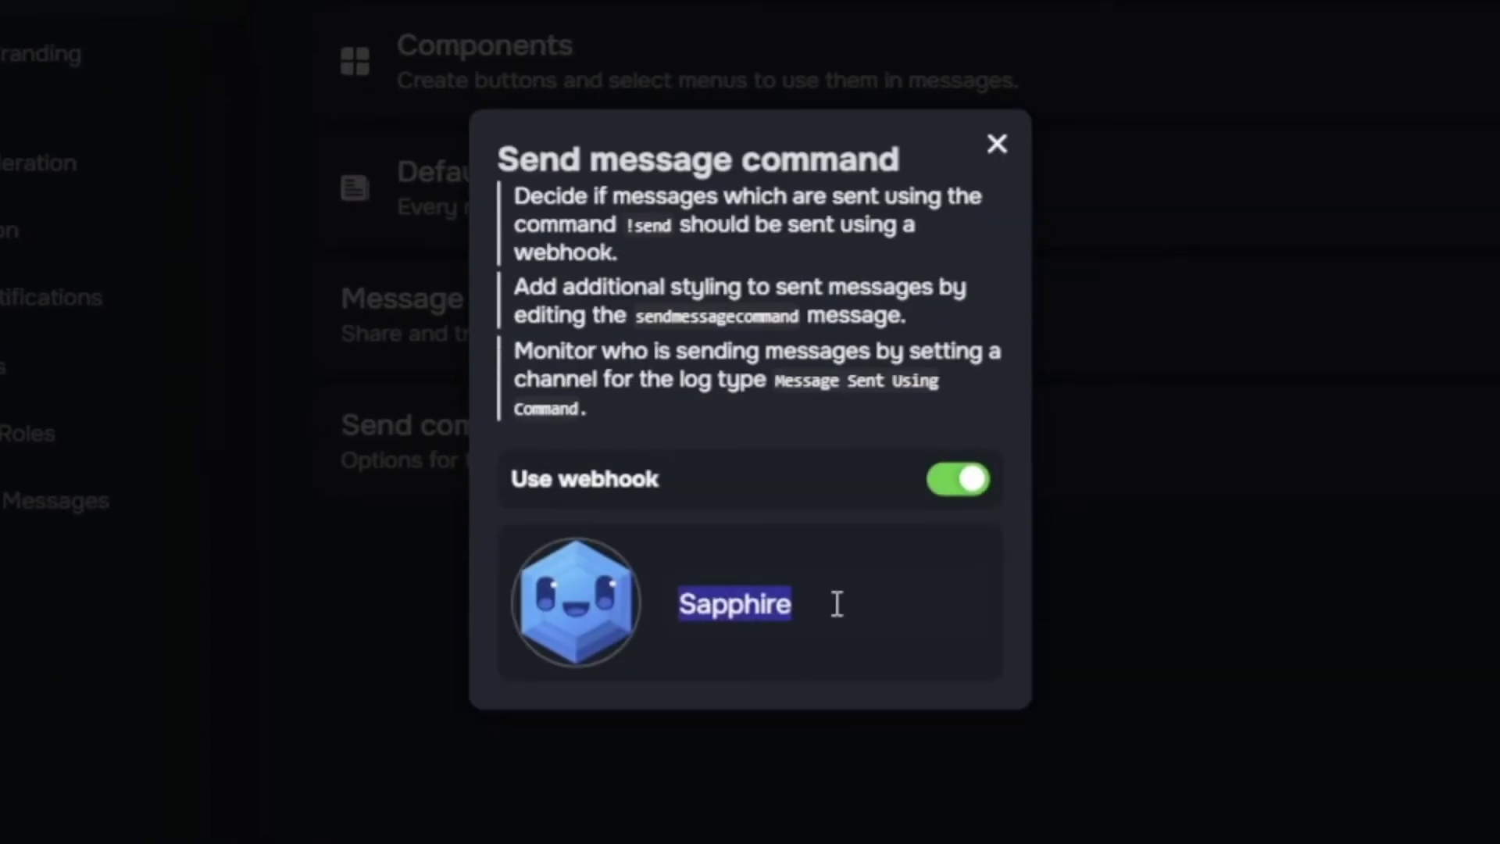
key(BackSpace)
text(Bot Name)
click(582, 617)
click(693, 442)
key(ctrl+v)
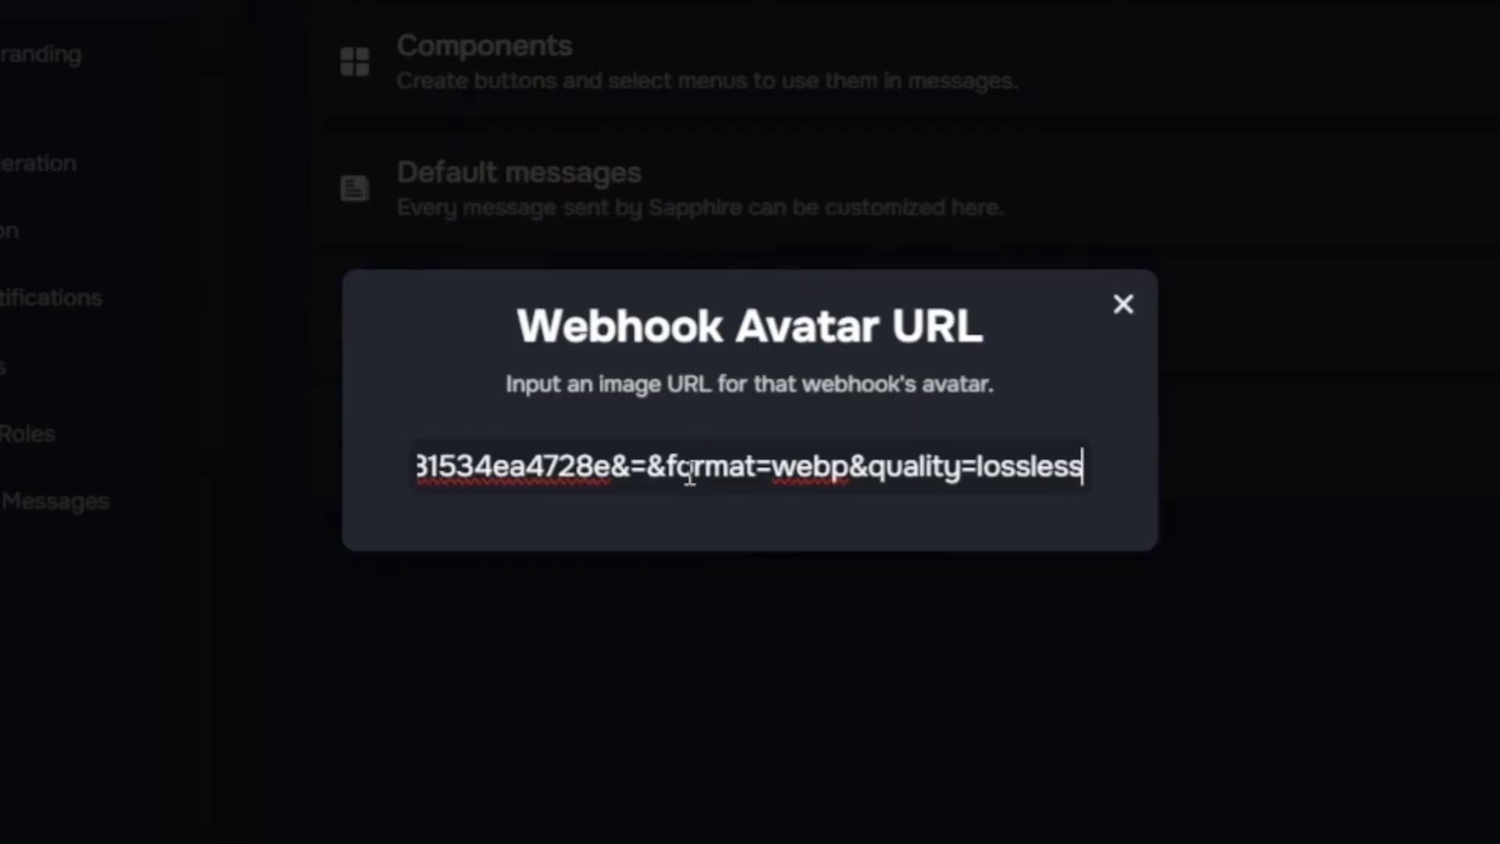
click(1123, 303)
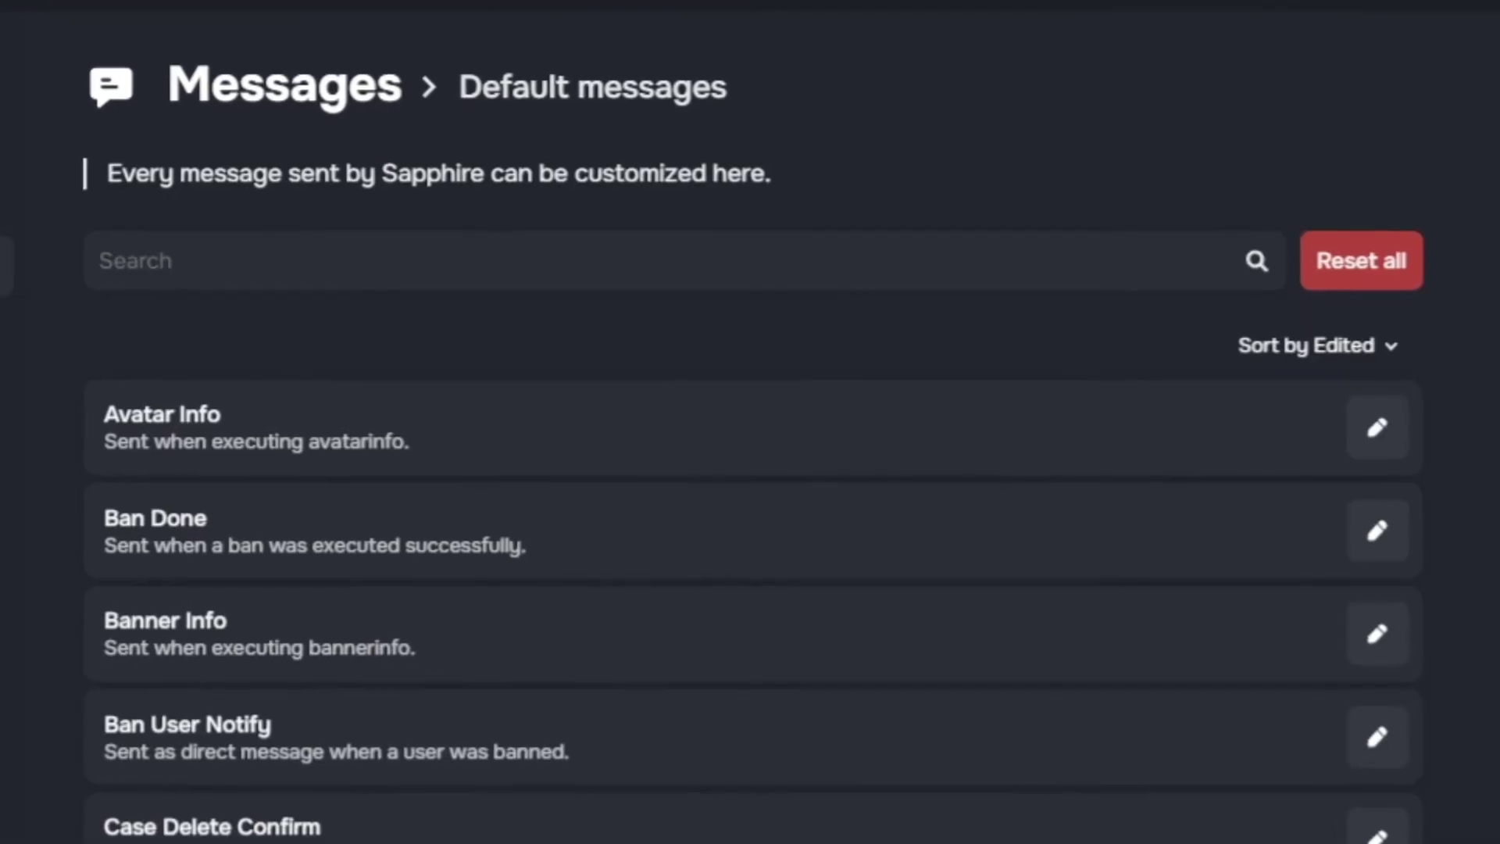
Search the default messages for "send" and open the second matching message for editing
click(432, 240)
text(send)
click(1409, 531)
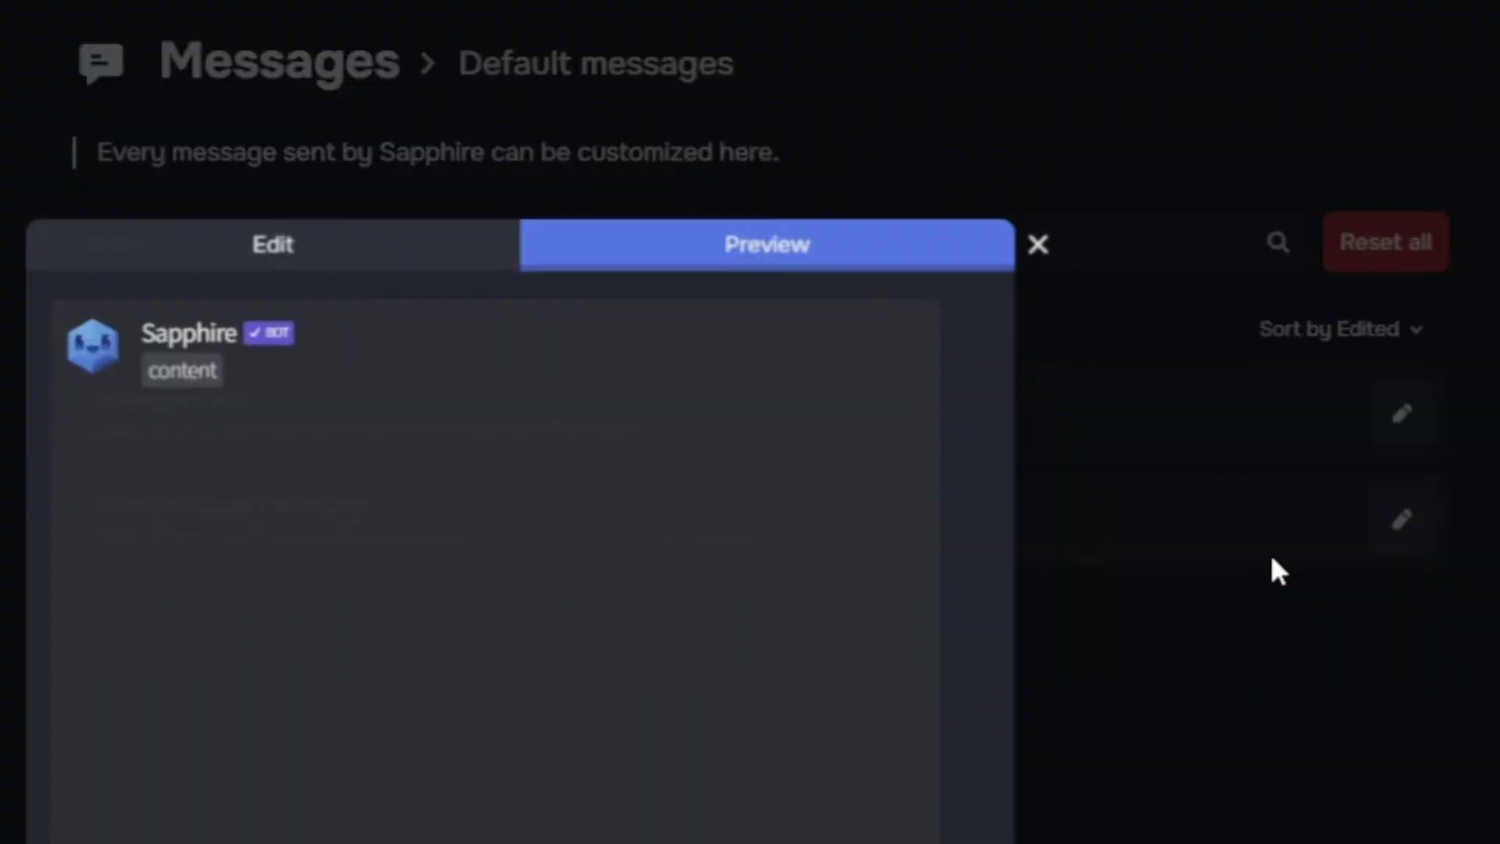
click(730, 405)
click(636, 435)
click(607, 539)
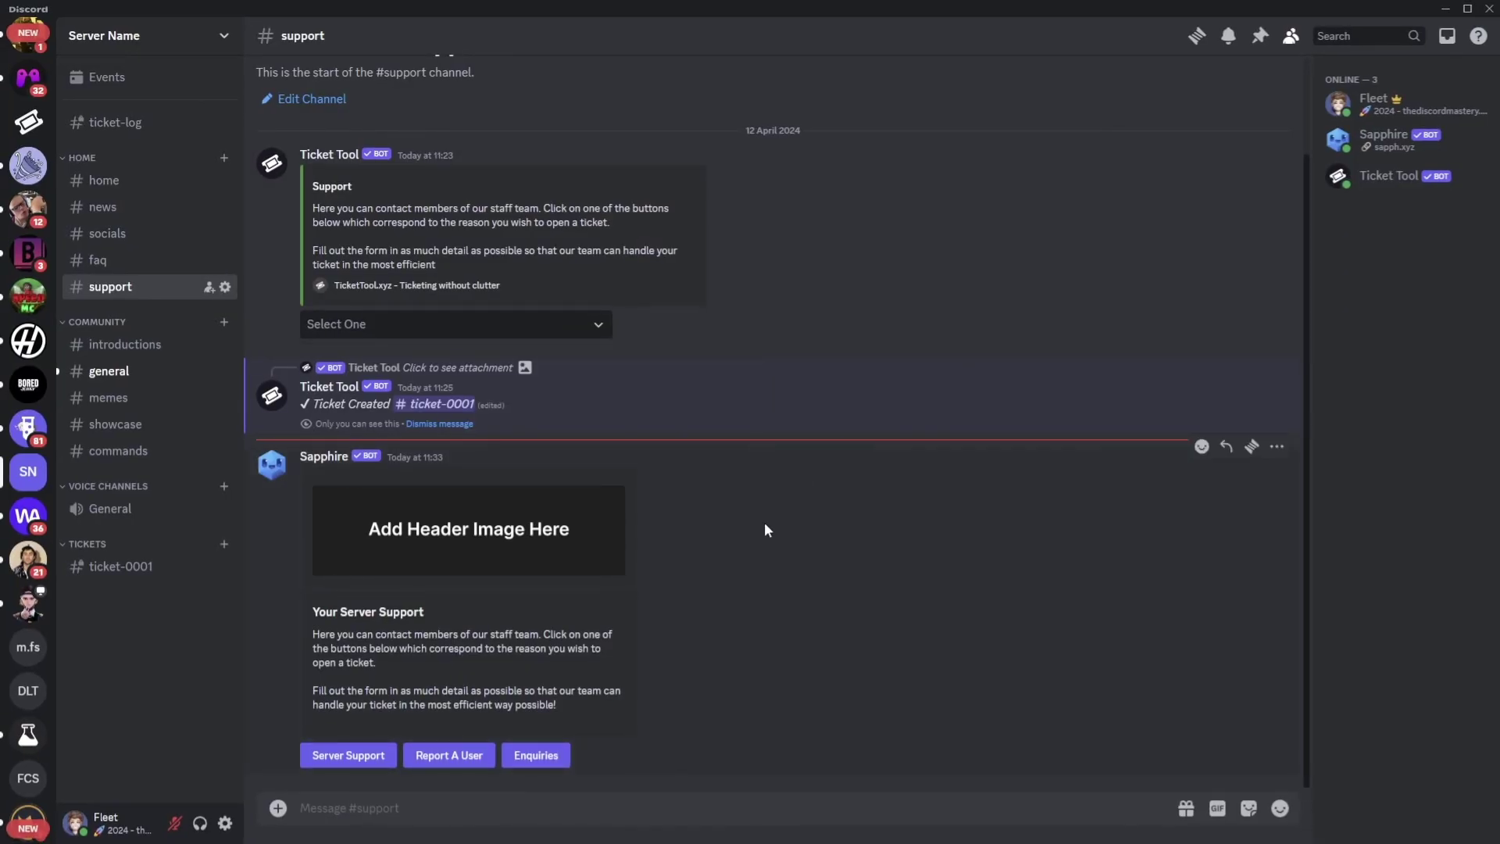
In Discord, post the command "s!send 1" in the #support channel
text(s!send)
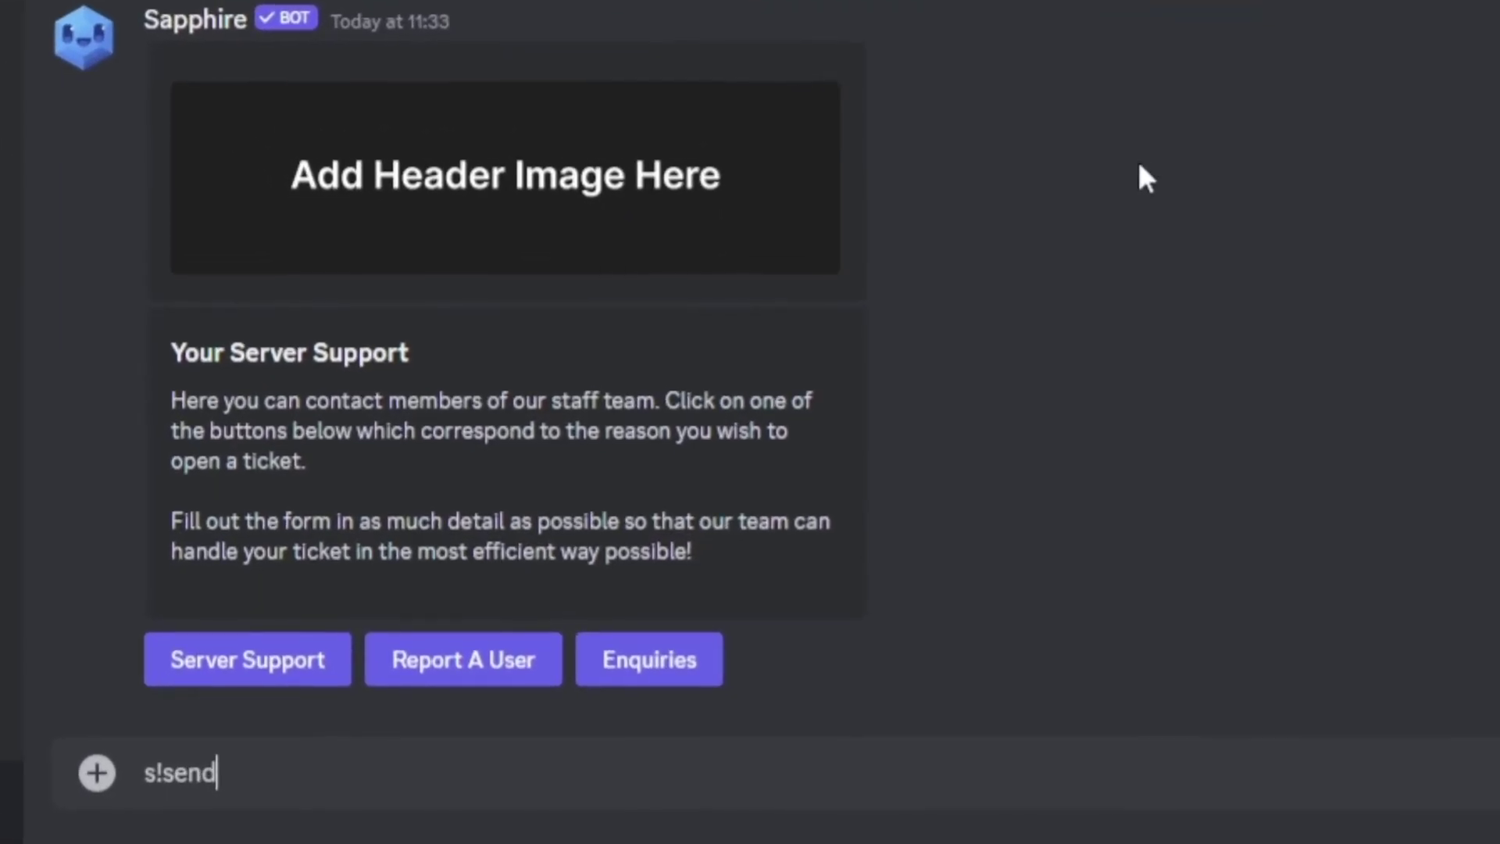
text( 1)
key(Return)
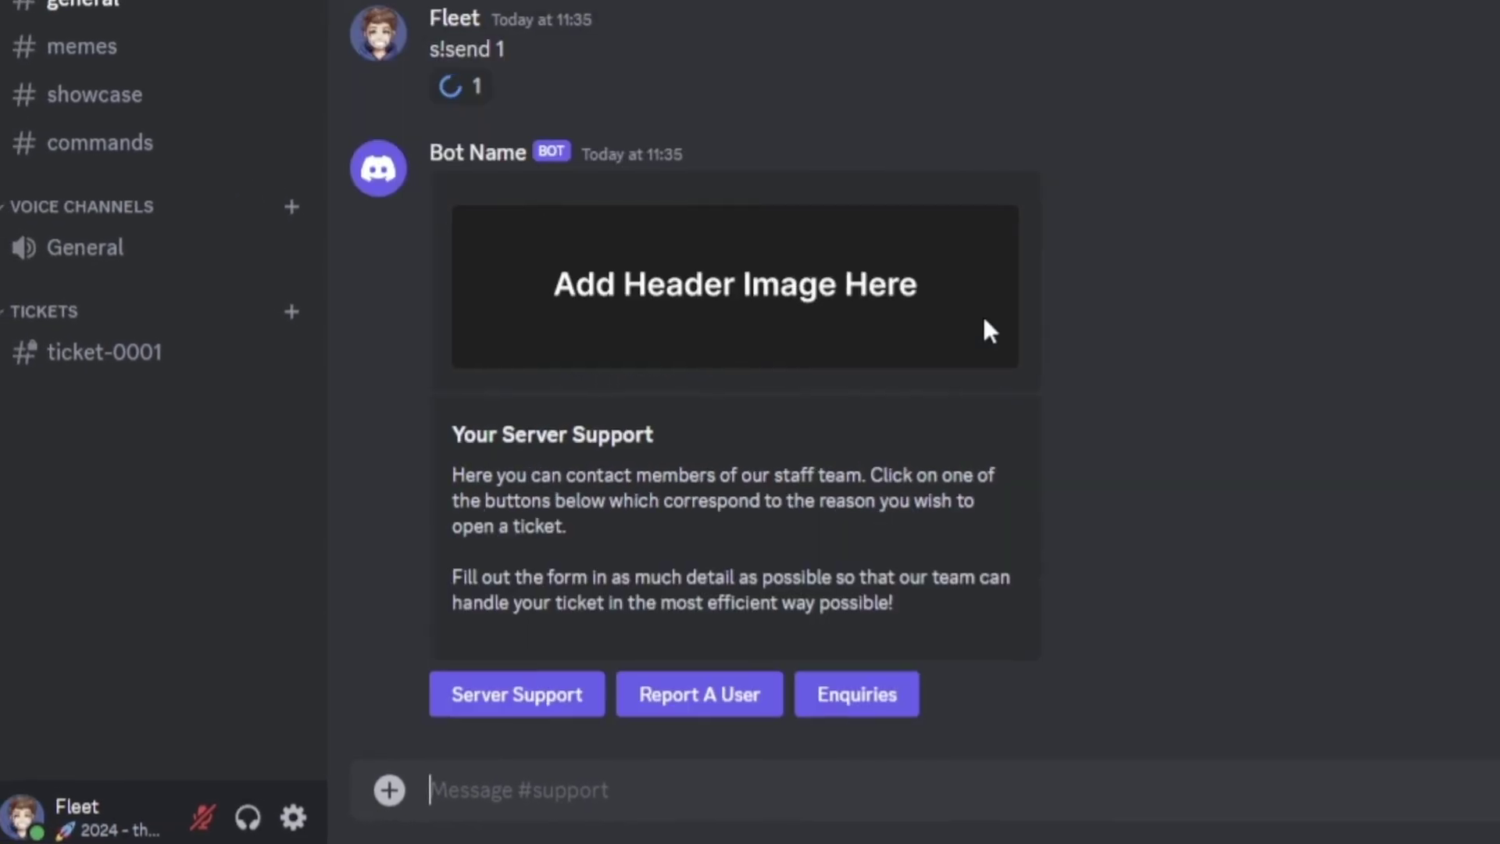
Delete the s!send command, Sapphire's reply, the older Sapphire panel and the Ticket Tool panel from #support, and dismiss the ticket notice
right_click(578, 305)
click(659, 588)
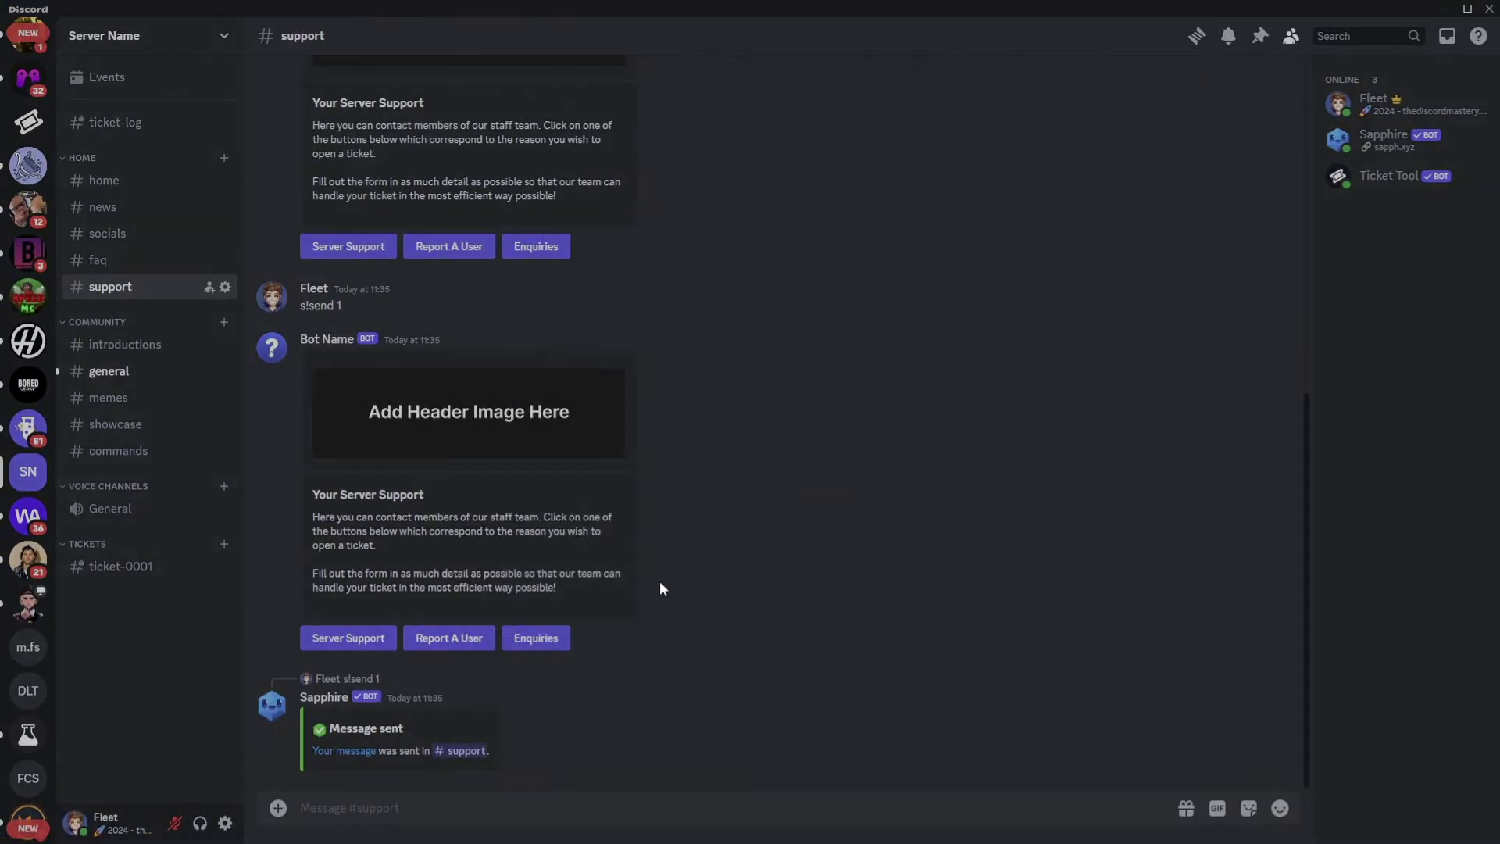
right_click(608, 640)
shift+click(670, 757)
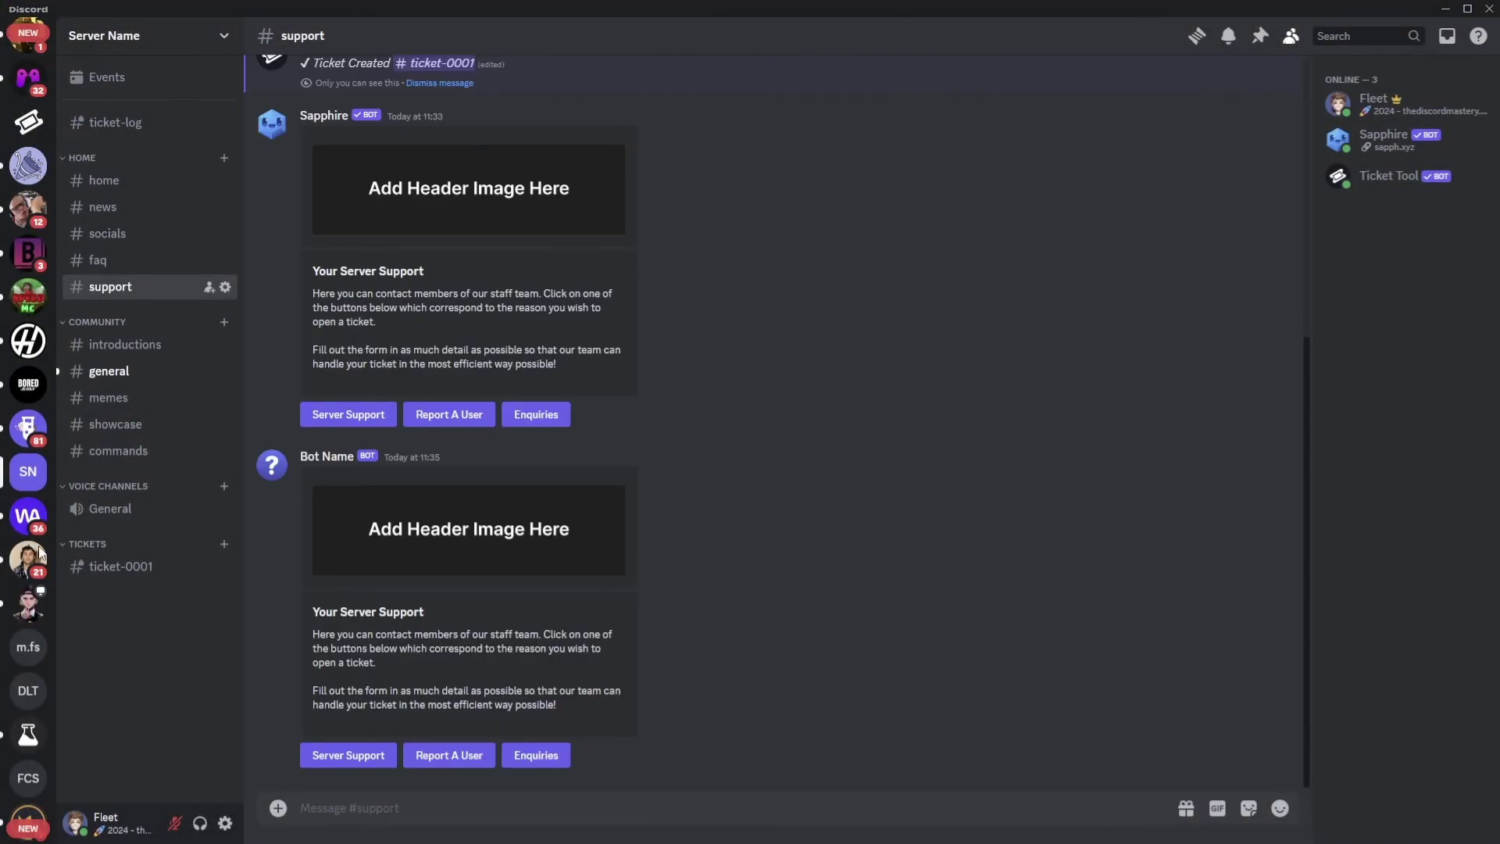
right_click(781, 311)
shift+click(835, 664)
right_click(742, 247)
click(851, 606)
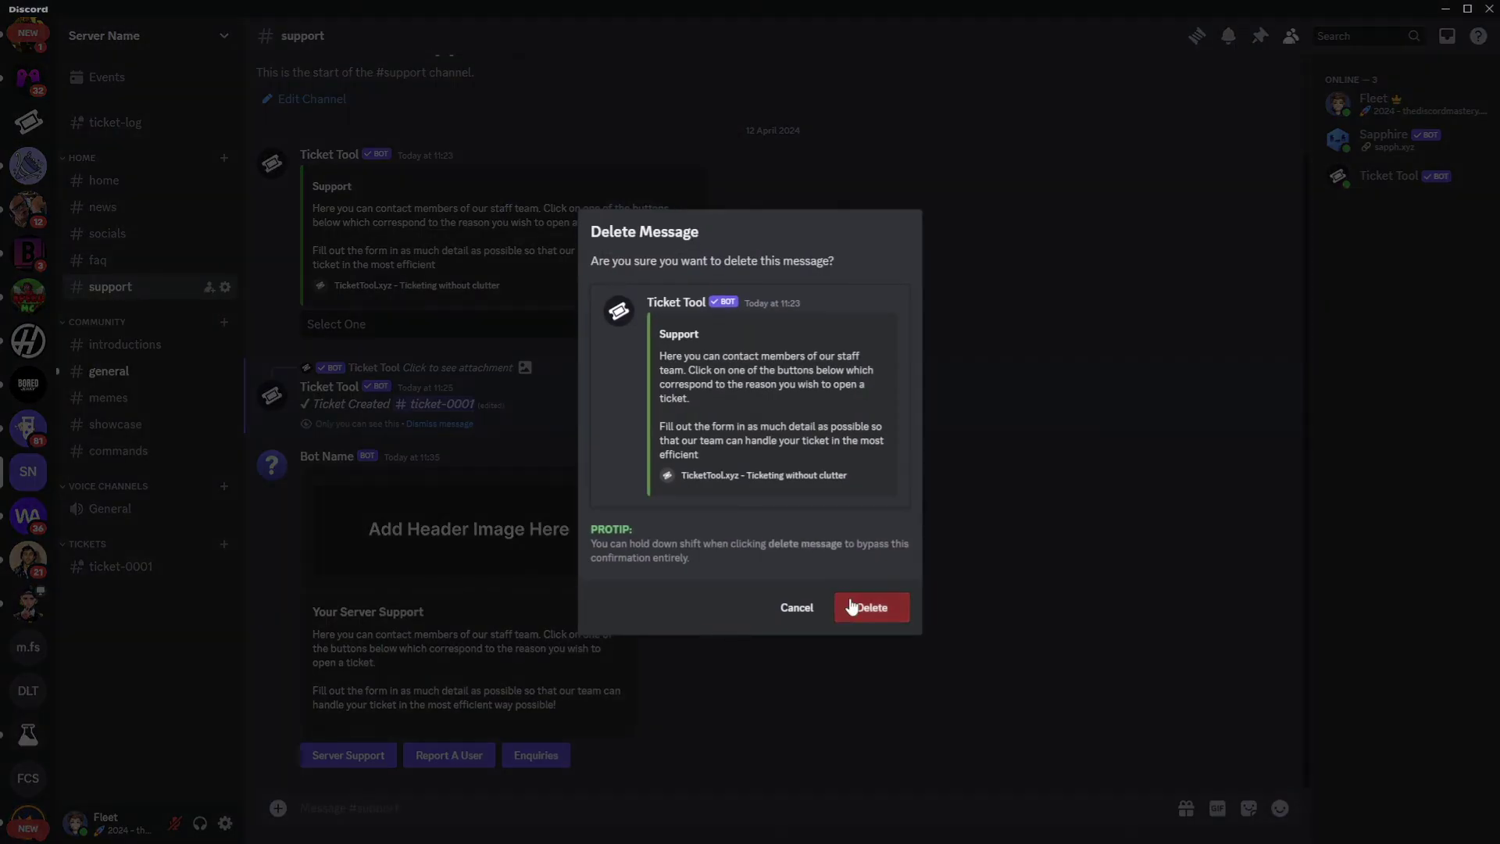
click(852, 606)
click(441, 424)
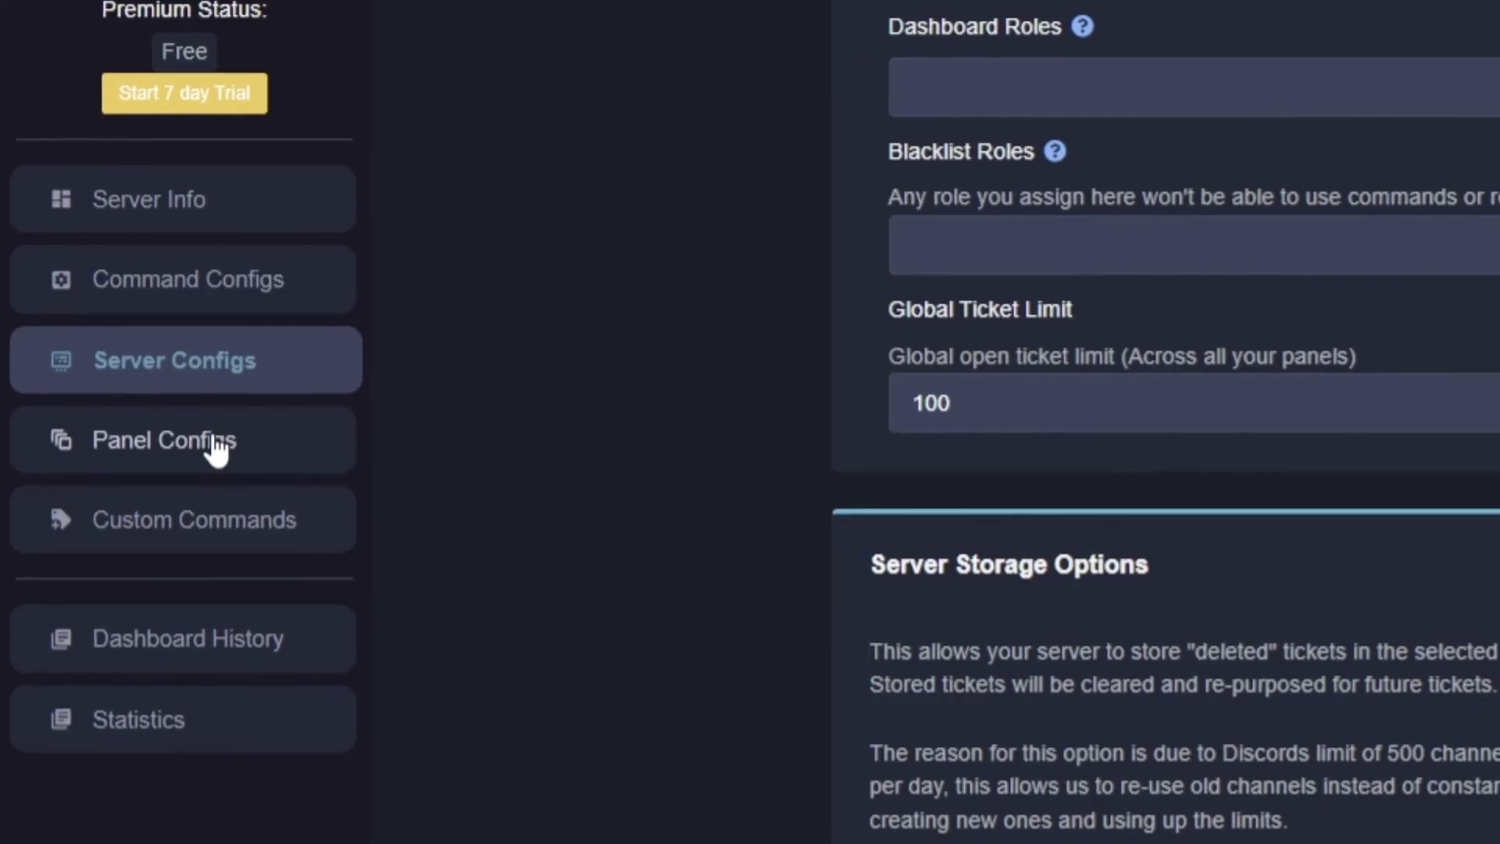
In Ticket Tool, enable Command Style ticket creation and command deletion for the Report A User panel, monitoring the ticket-log channel
click(217, 446)
click(680, 352)
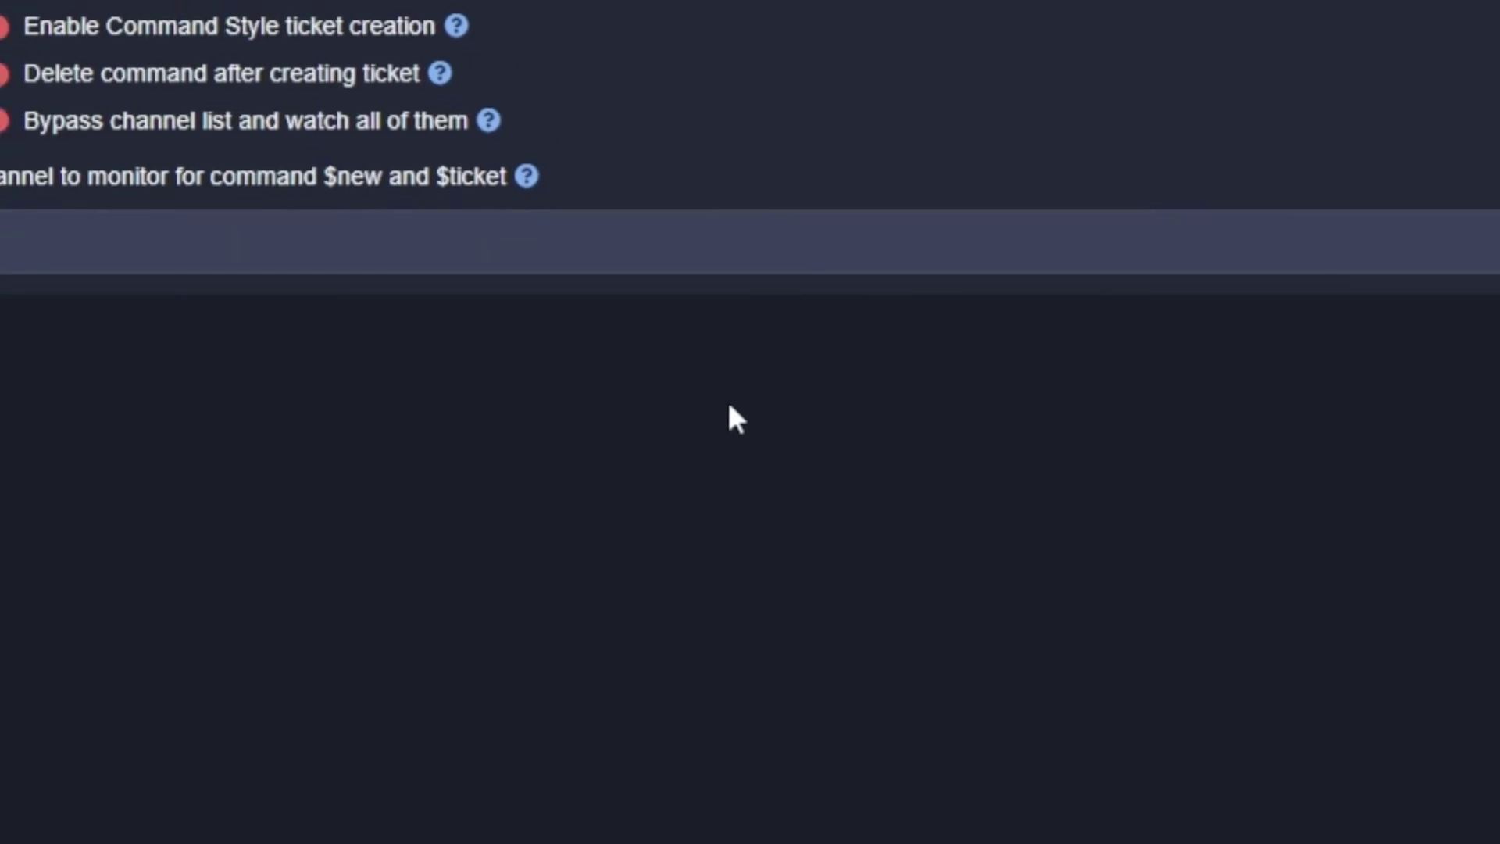
click(311, 284)
click(312, 335)
click(469, 486)
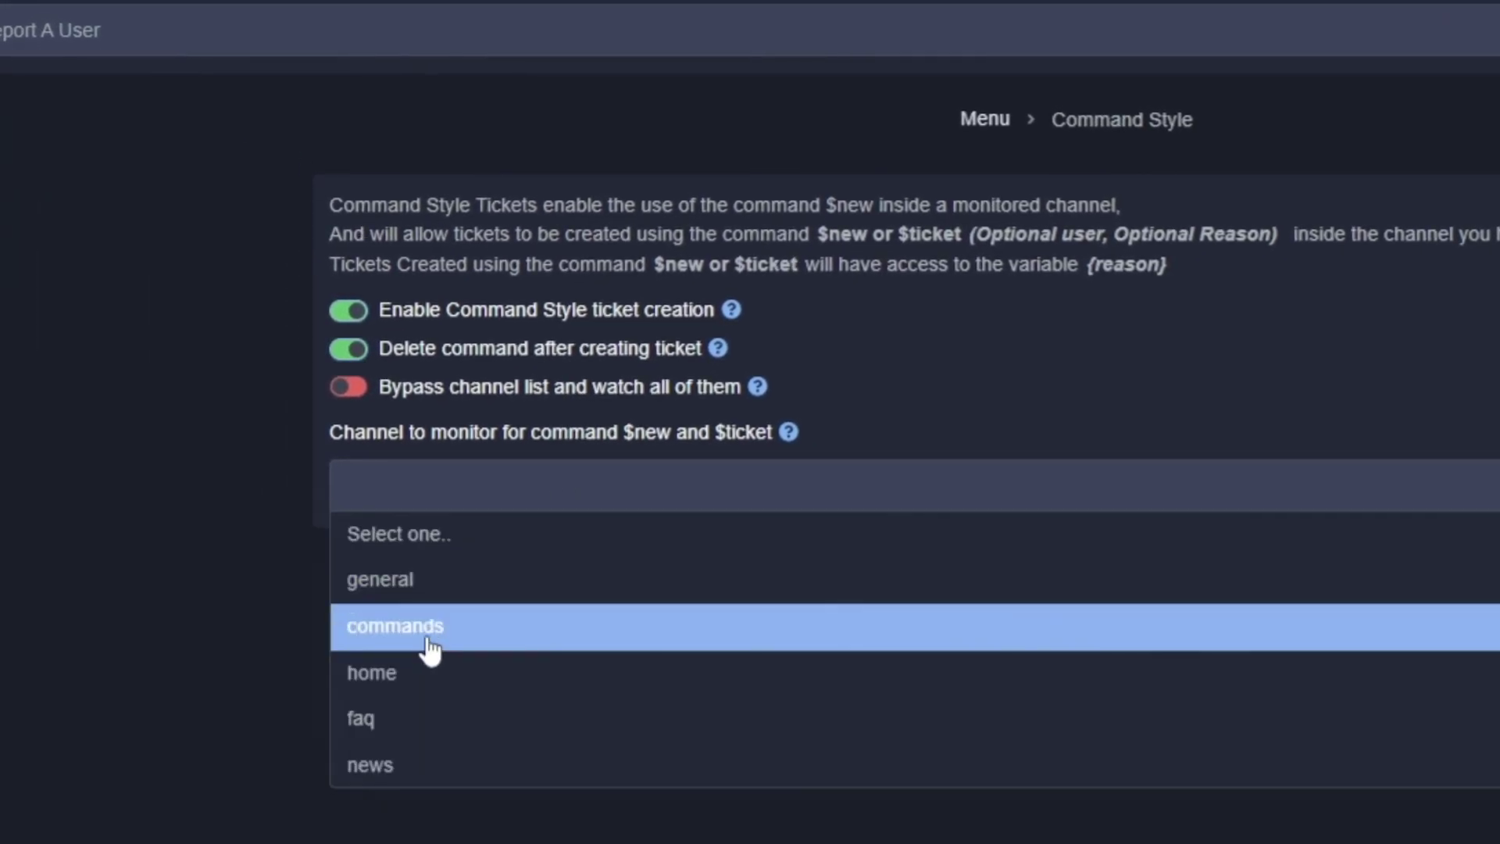
scroll(426, 703, down, 3)
click(485, 723)
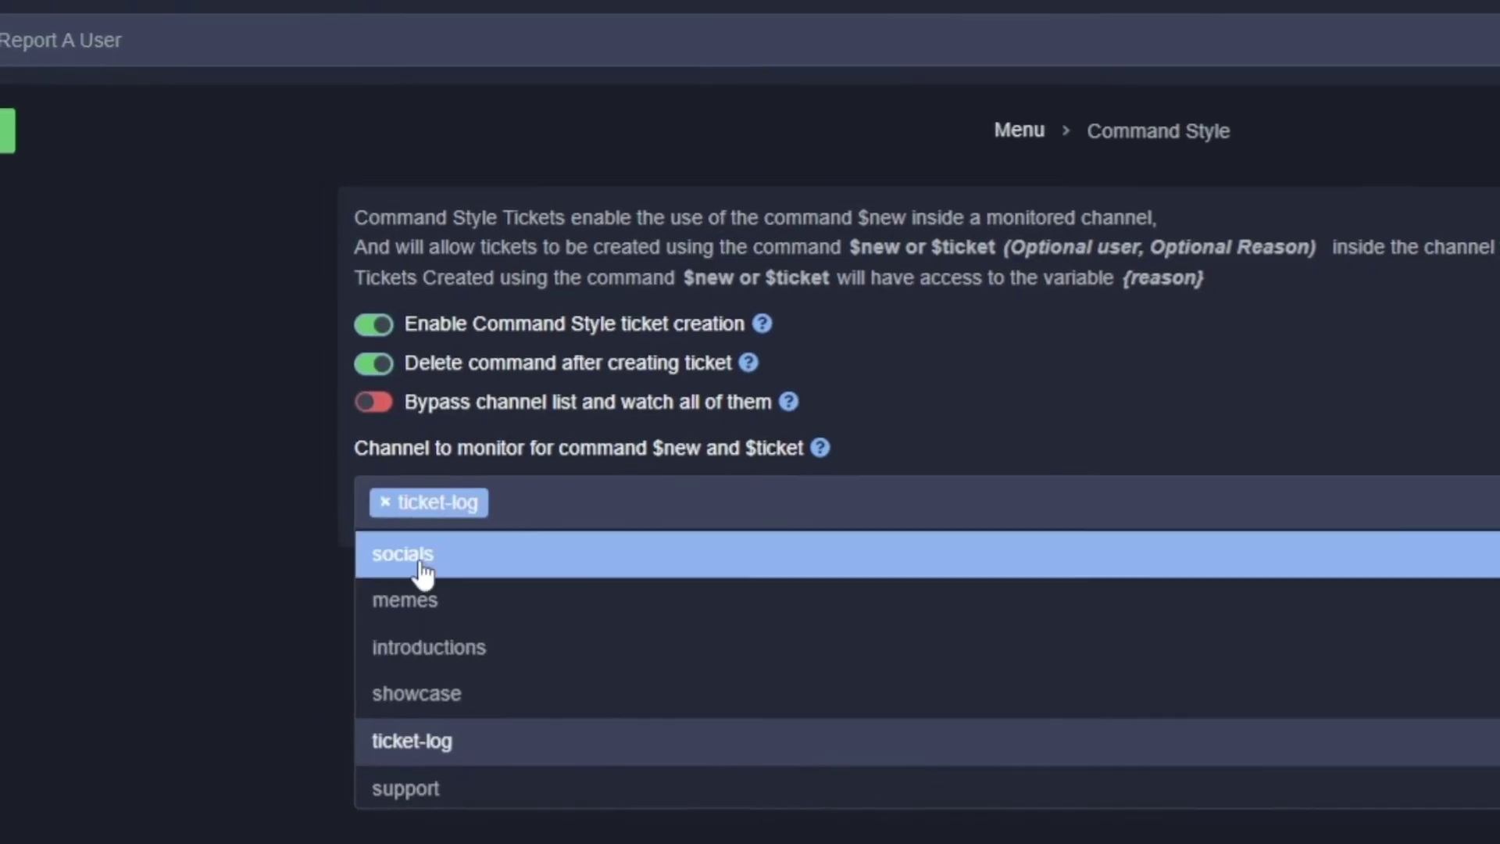
Enable Command Style ticket creation and command deletion for the Support panel, and open its monitored channel list
click(179, 40)
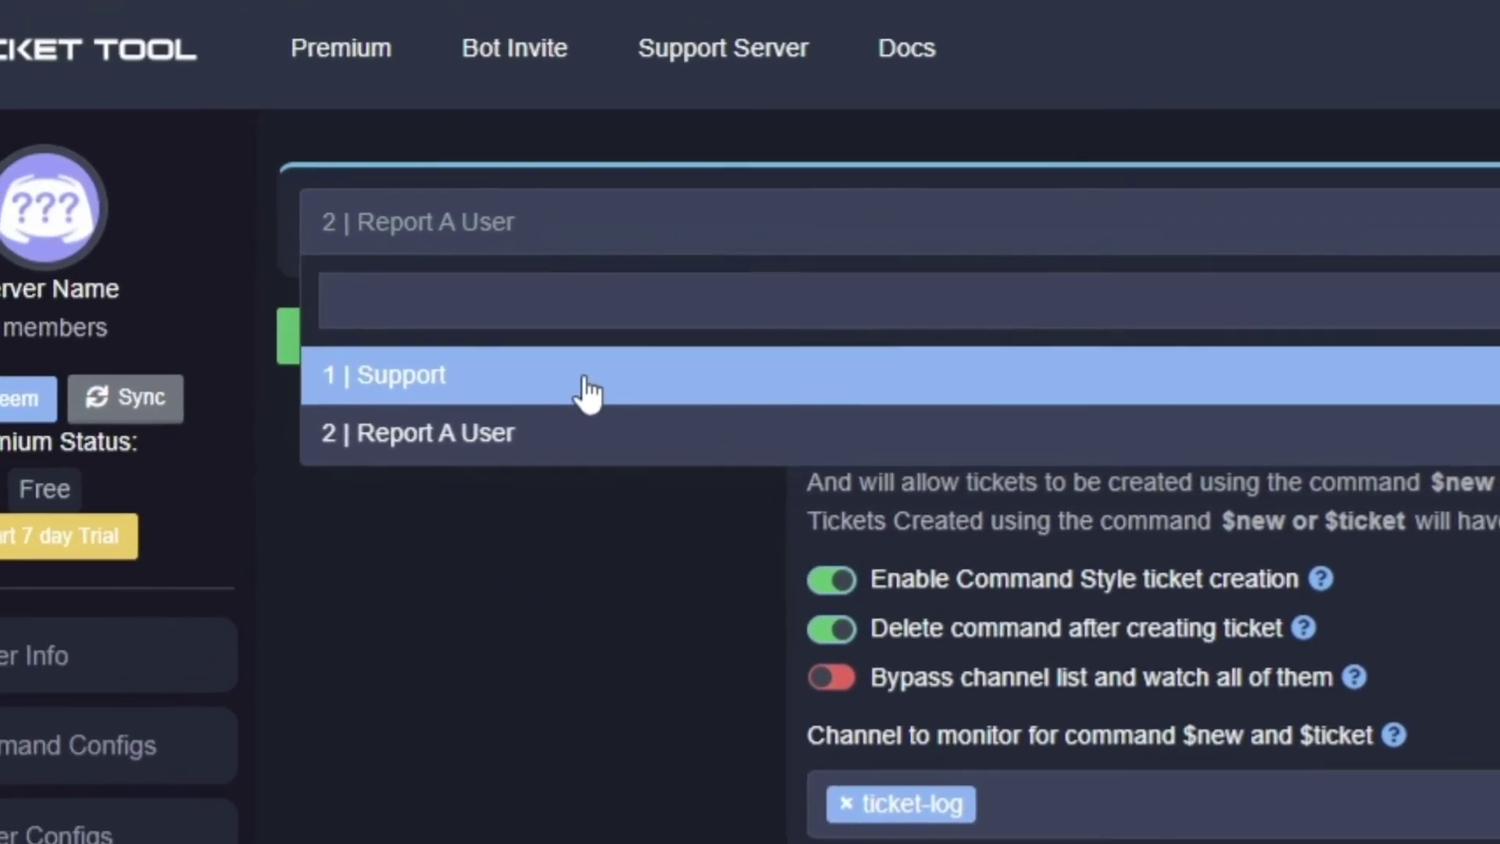
click(177, 176)
click(374, 324)
click(227, 397)
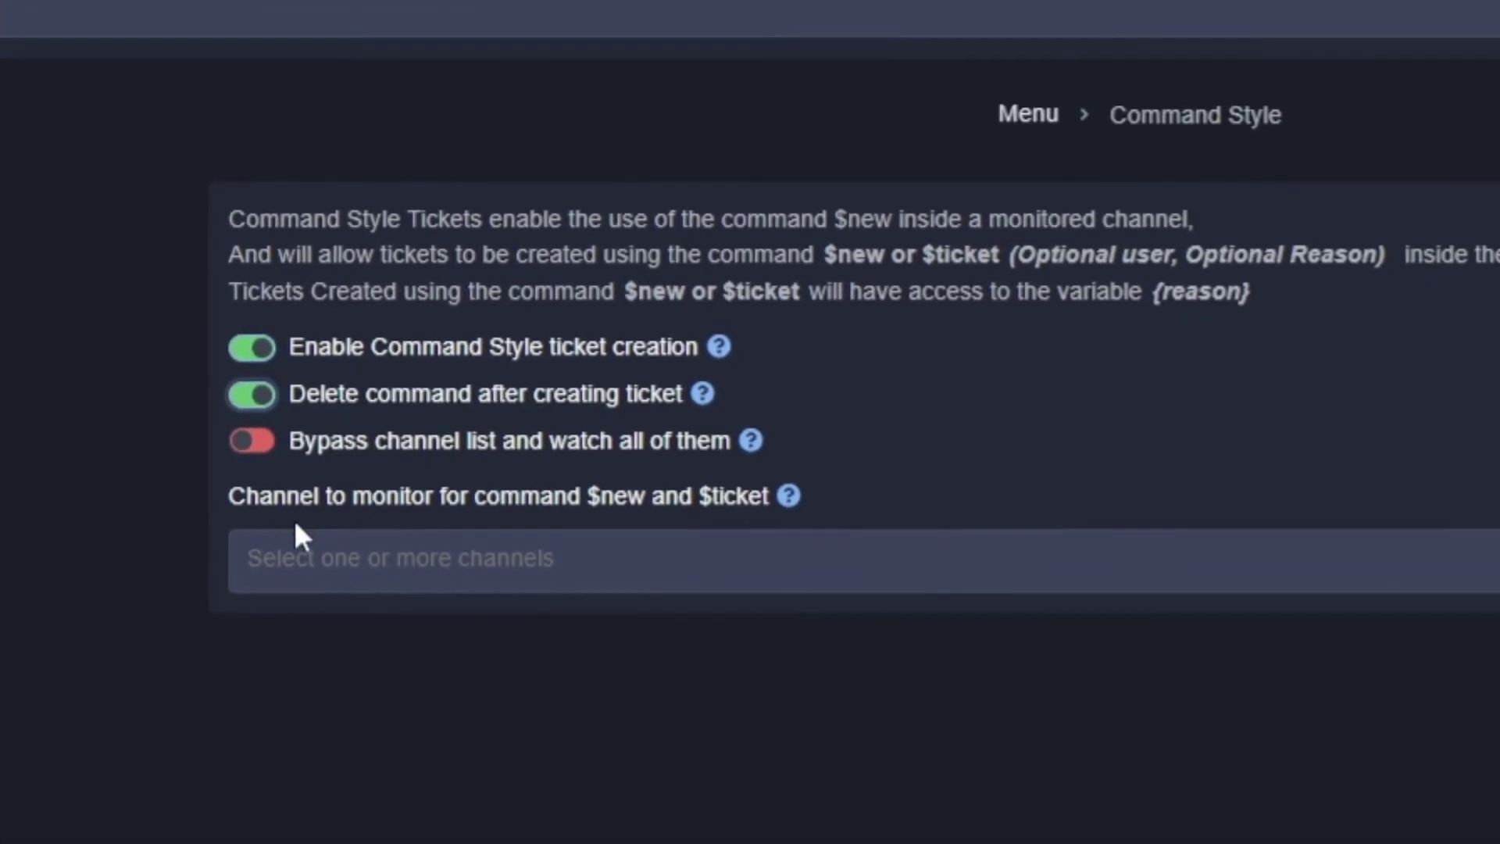
click(277, 567)
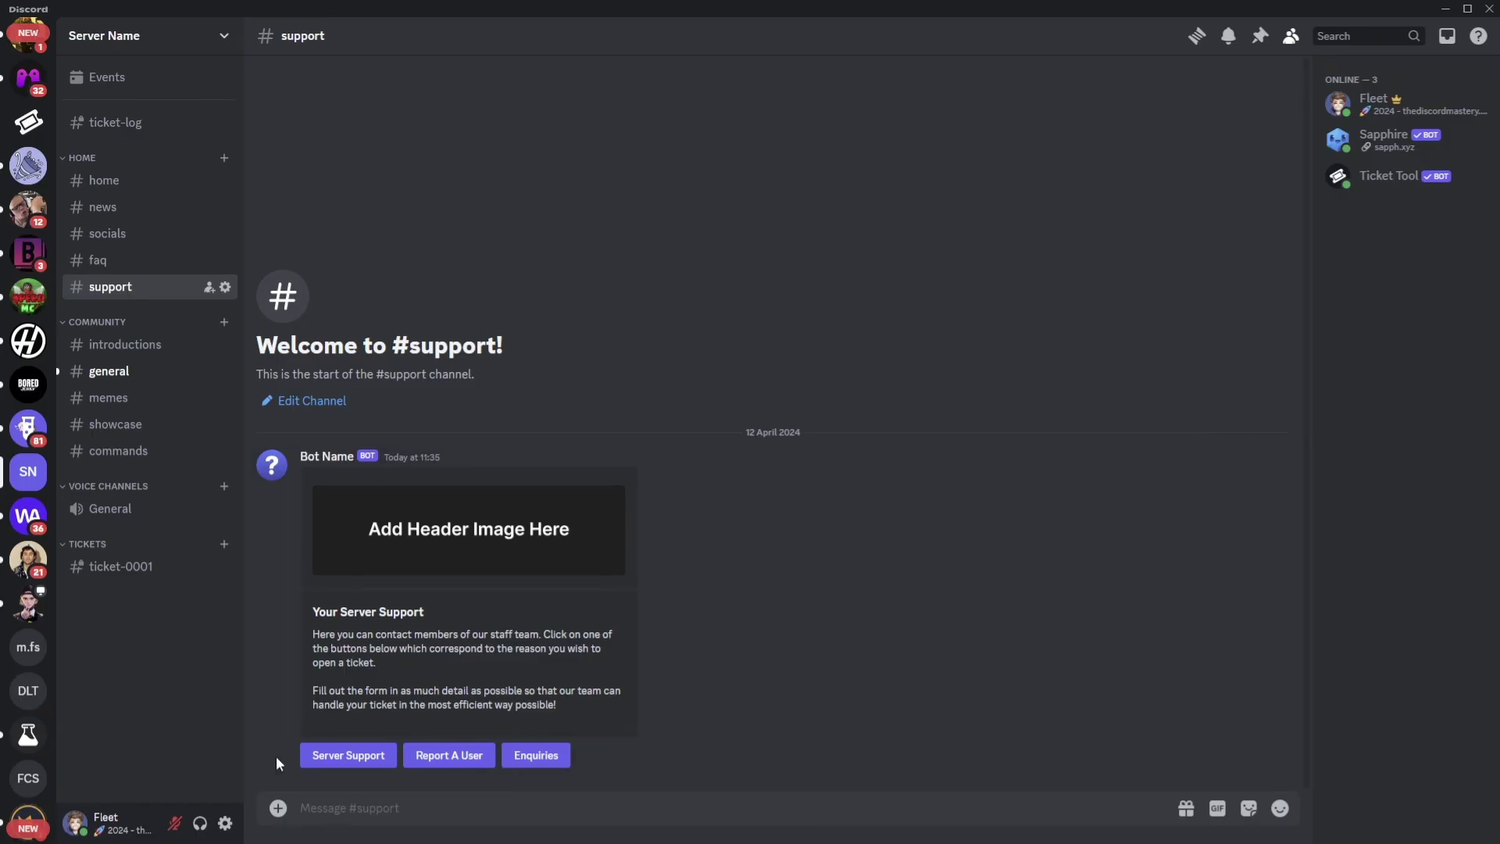
In Discord, open a ticket with the #support panel's Server Support button, check #ticket-log and view the new ticket channel
click(334, 758)
click(118, 125)
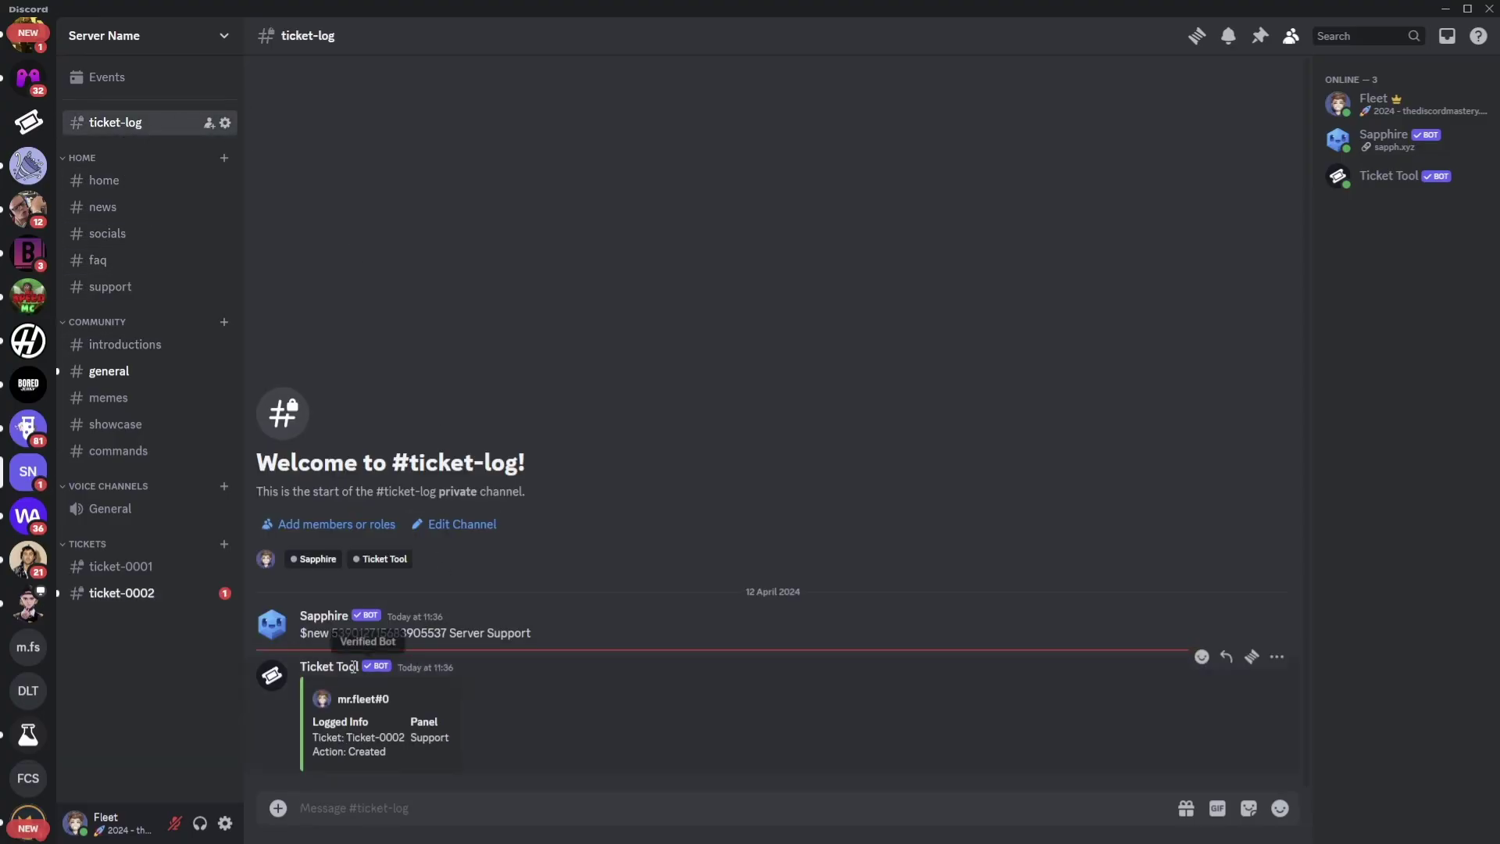
click(144, 597)
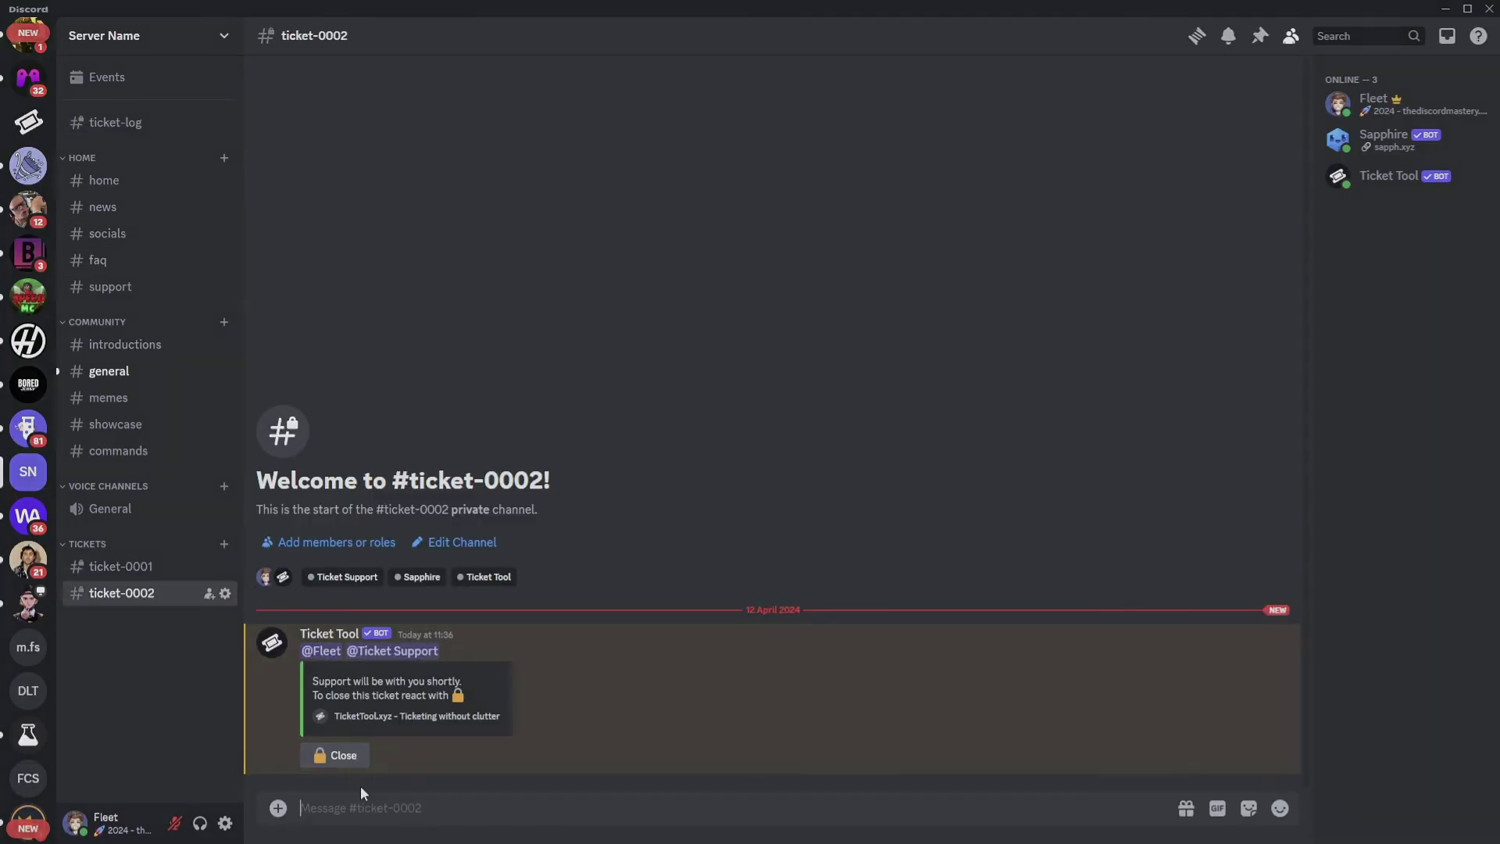